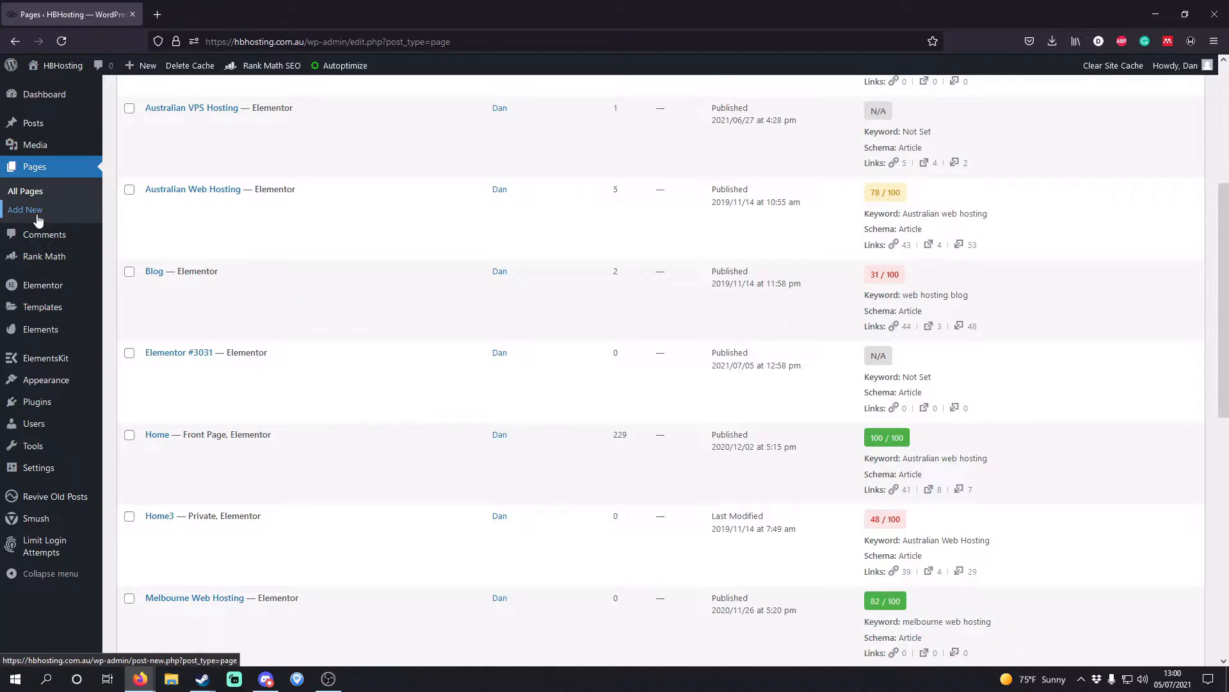
Step: Open the page titled Elementor #3031 for editing in Elementor and choose Elementor Canvas as its page layout
{"action": "mouse_move", "coordinate": [165, 359]}
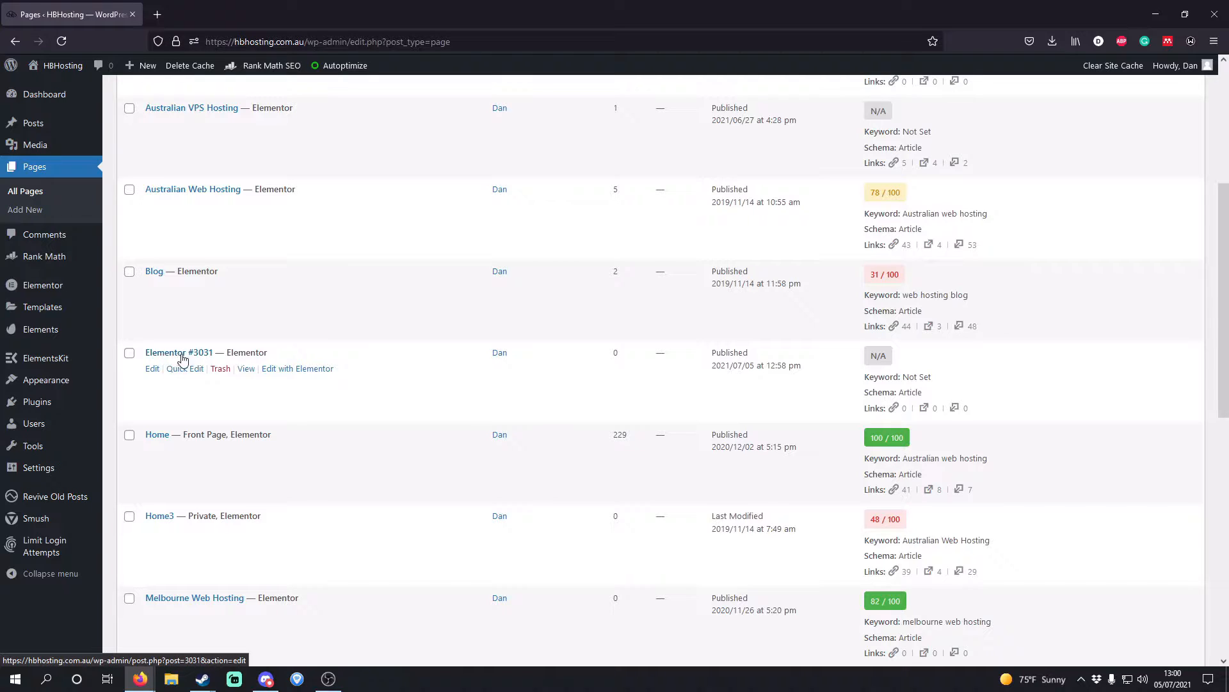
{"action": "left_click", "coordinate": [298, 375]}
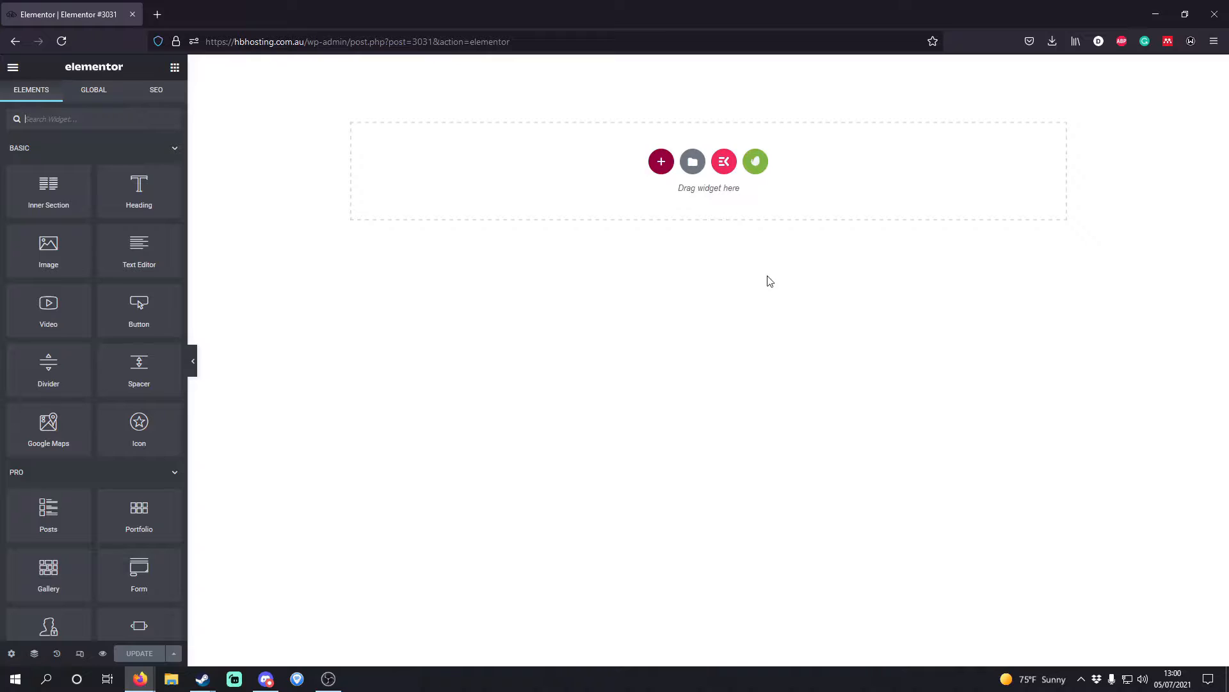
{"action": "left_click", "coordinate": [12, 653]}
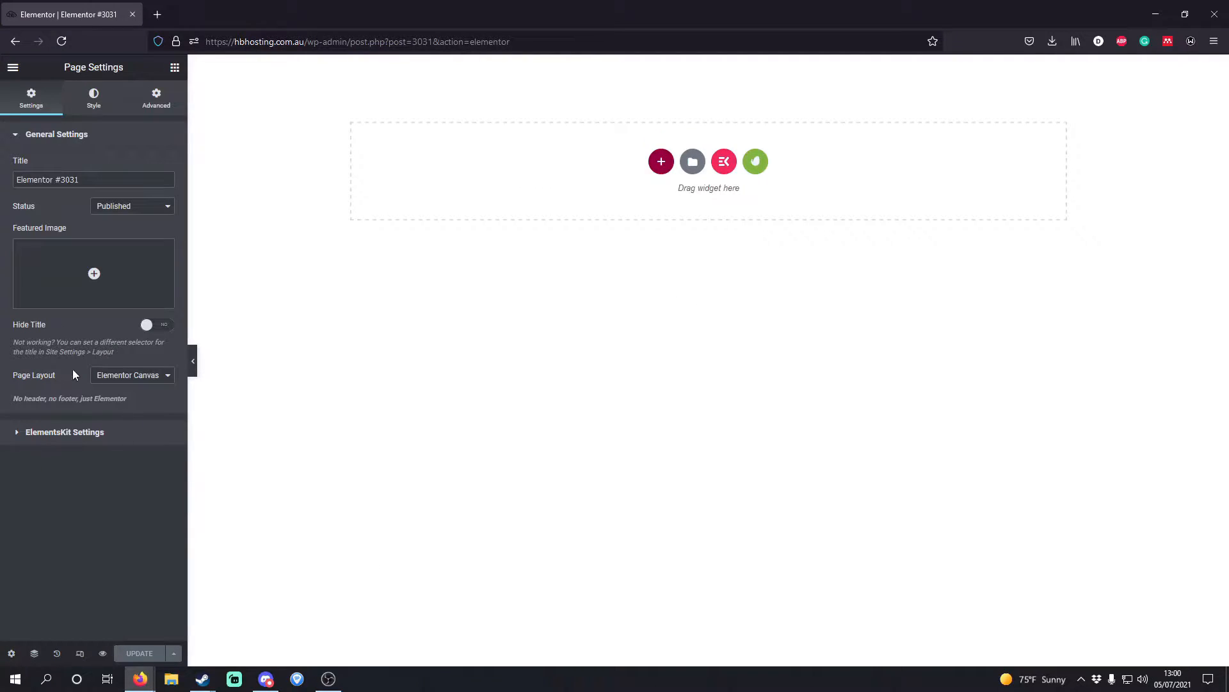
{"action": "left_click", "coordinate": [104, 380]}
{"action": "left_click", "coordinate": [156, 408]}
{"action": "left_click", "coordinate": [174, 68]}
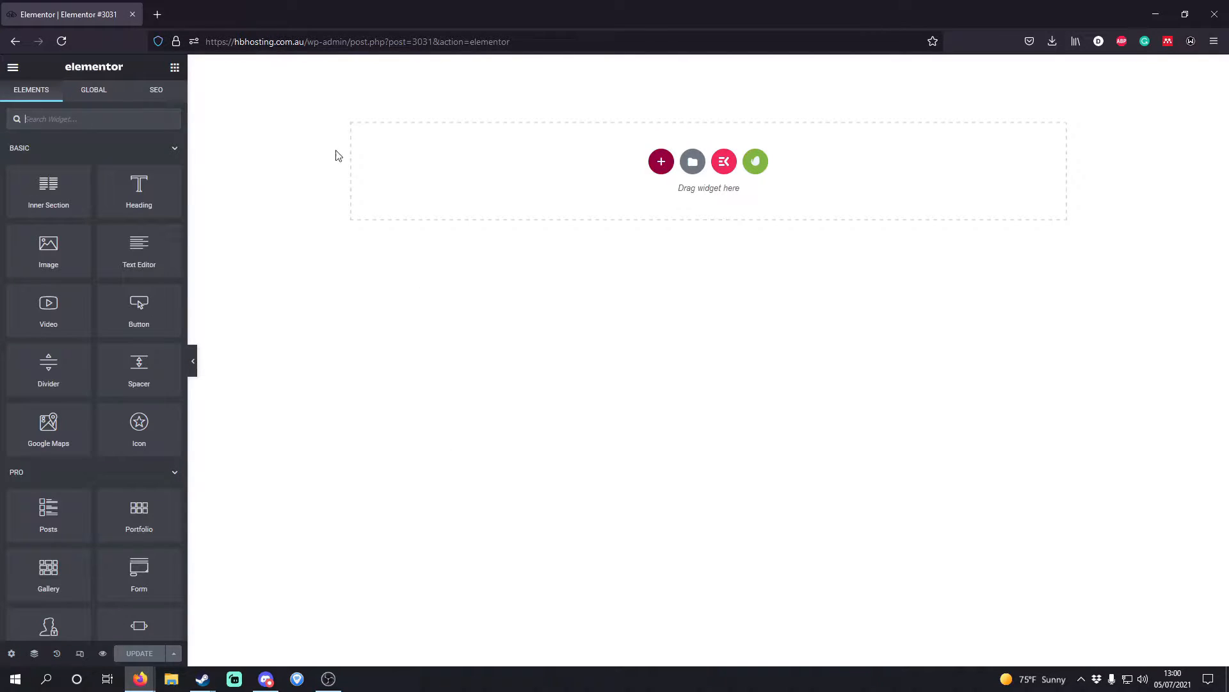
Step: Search the page template library for "landing" and insert the third result, the one between Birthday Party Invitation and Landing Page – Chiropractor
{"action": "left_click", "coordinate": [694, 163]}
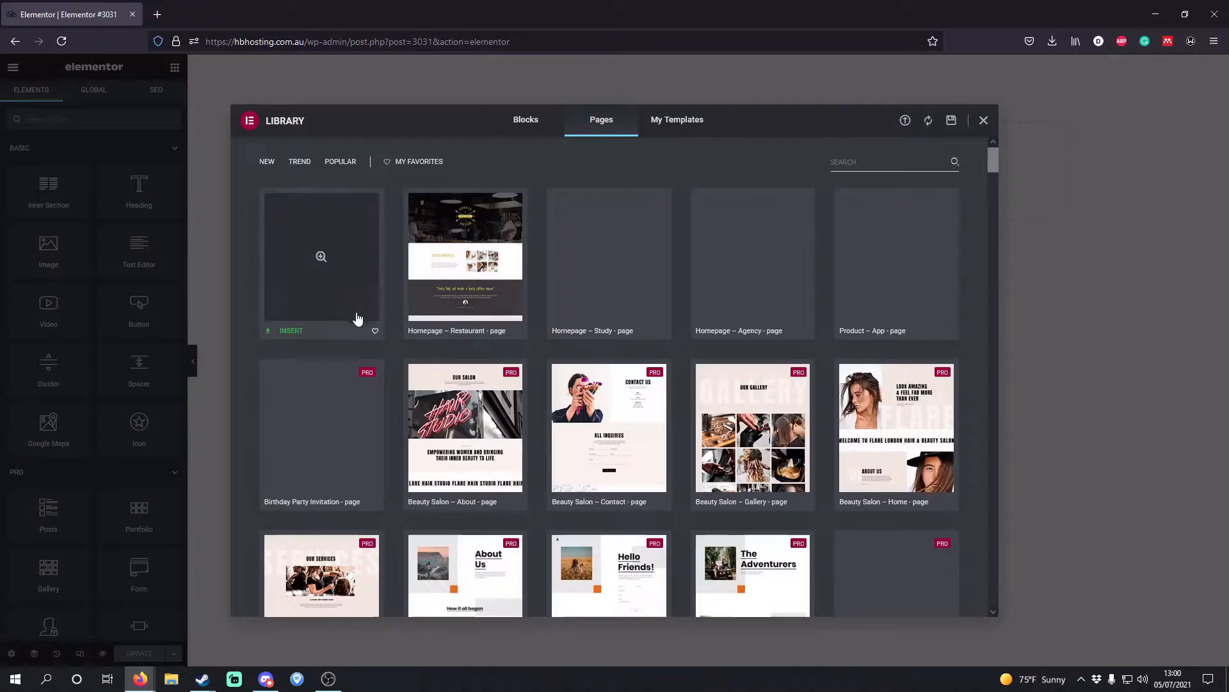
{"action": "scroll", "coordinate": [929, 300], "scroll_direction": "down", "scroll_amount": 6}
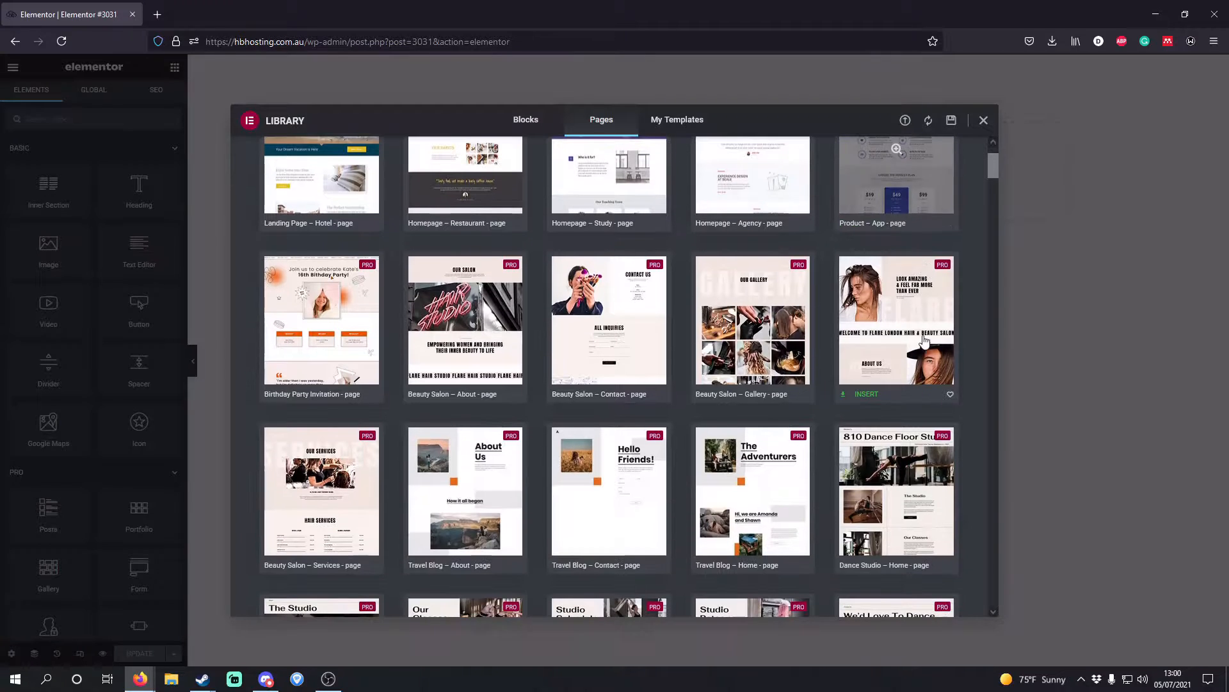
{"action": "scroll", "coordinate": [526, 501], "scroll_direction": "up", "scroll_amount": 7}
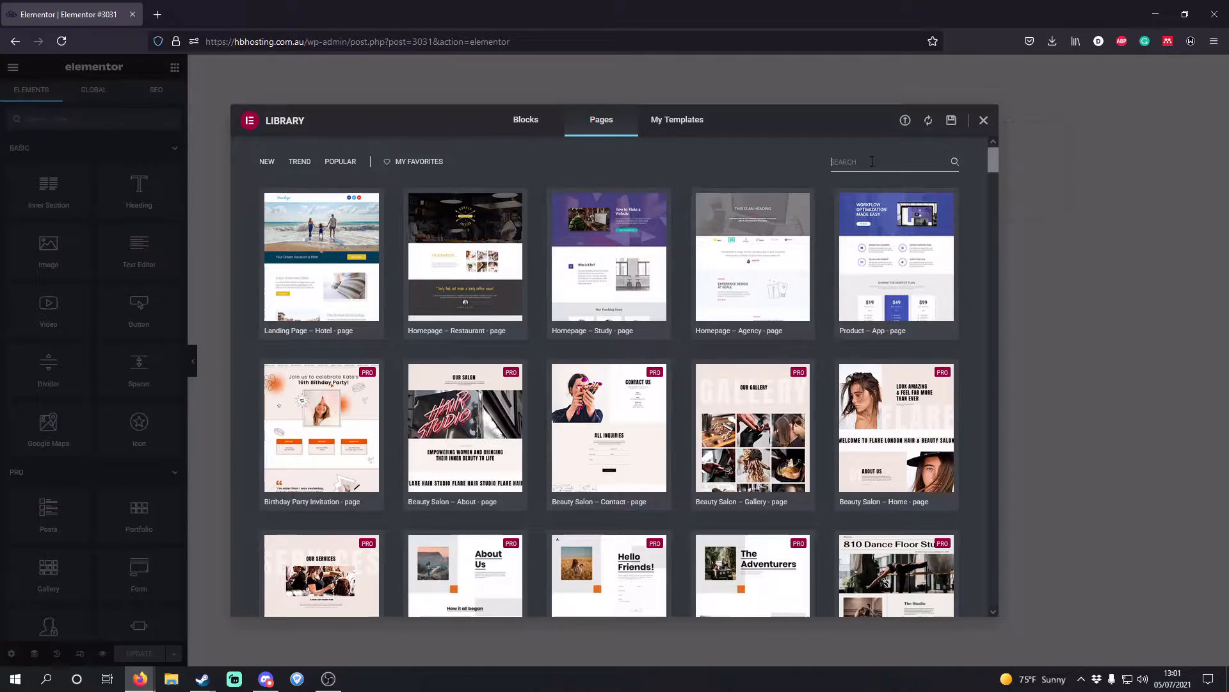
{"action": "type", "text": "landing"}
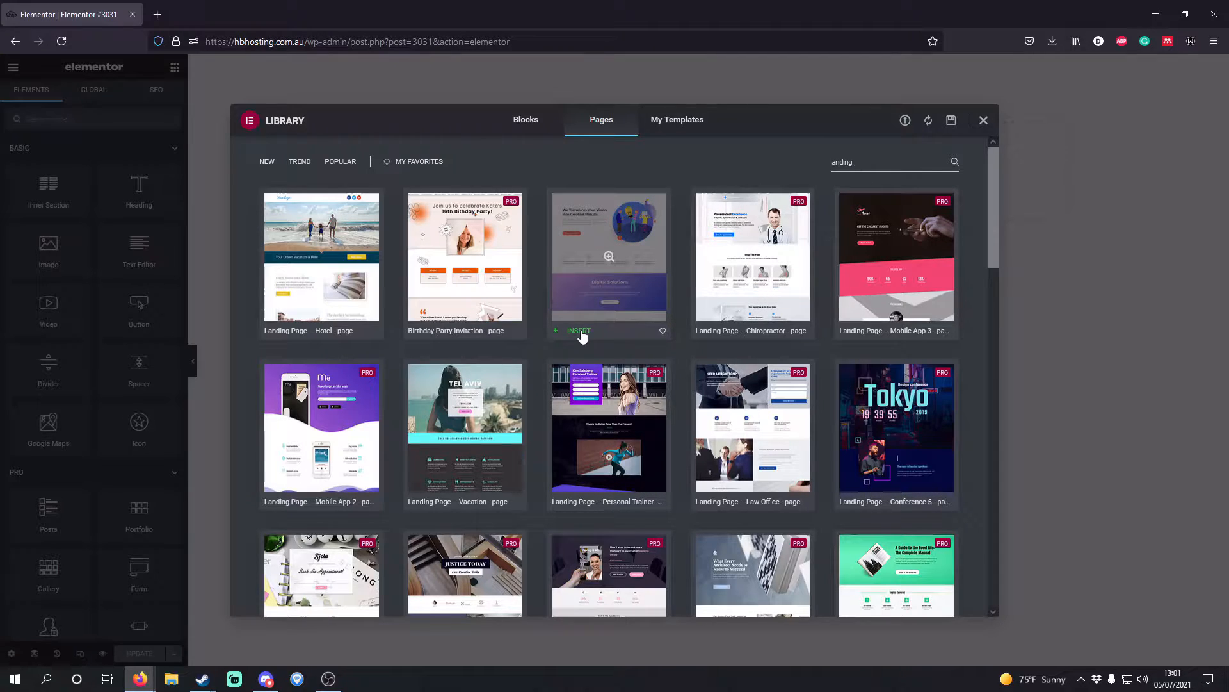
{"action": "left_click", "coordinate": [580, 331]}
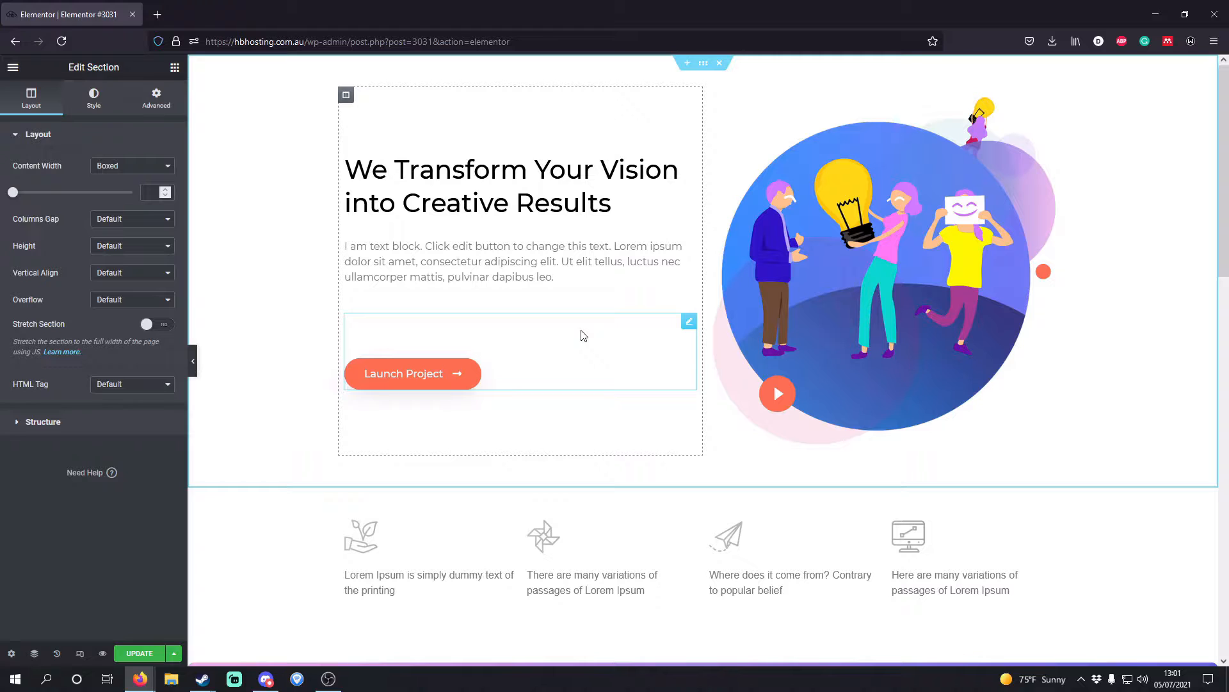
Step: Look through the inserted landing page template and delete all of its sections
{"action": "scroll", "coordinate": [704, 256], "scroll_direction": "down", "scroll_amount": 10}
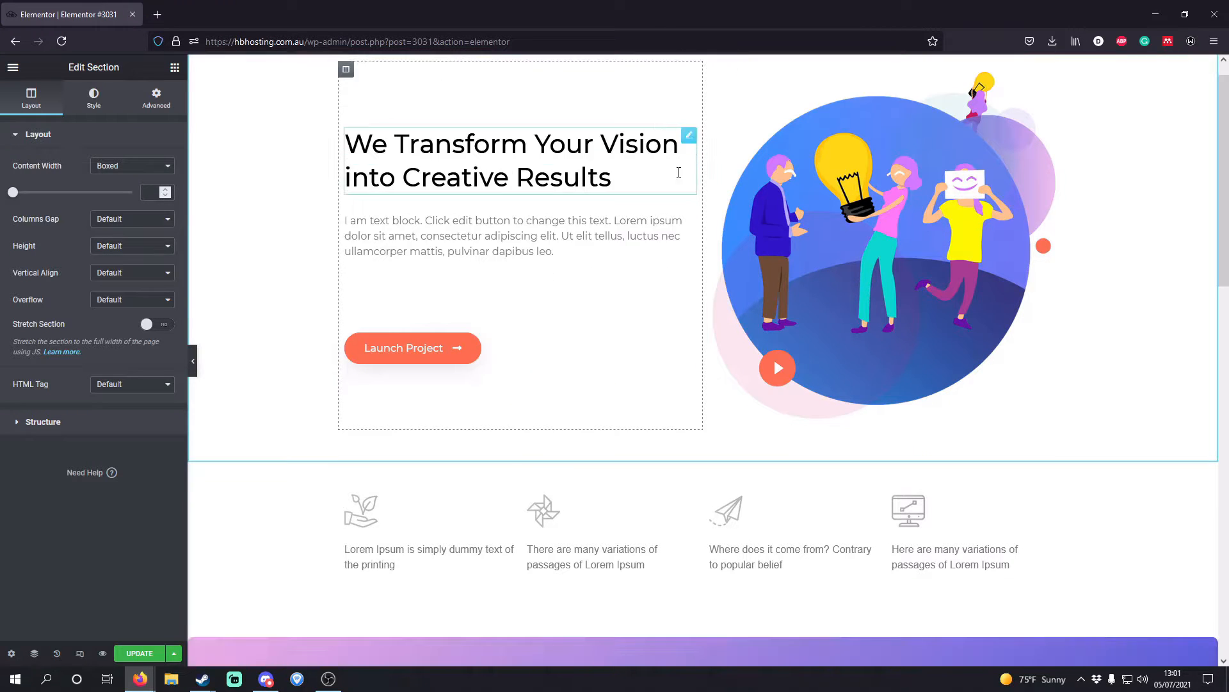
{"action": "scroll", "coordinate": [743, 280], "scroll_direction": "down", "scroll_amount": 6}
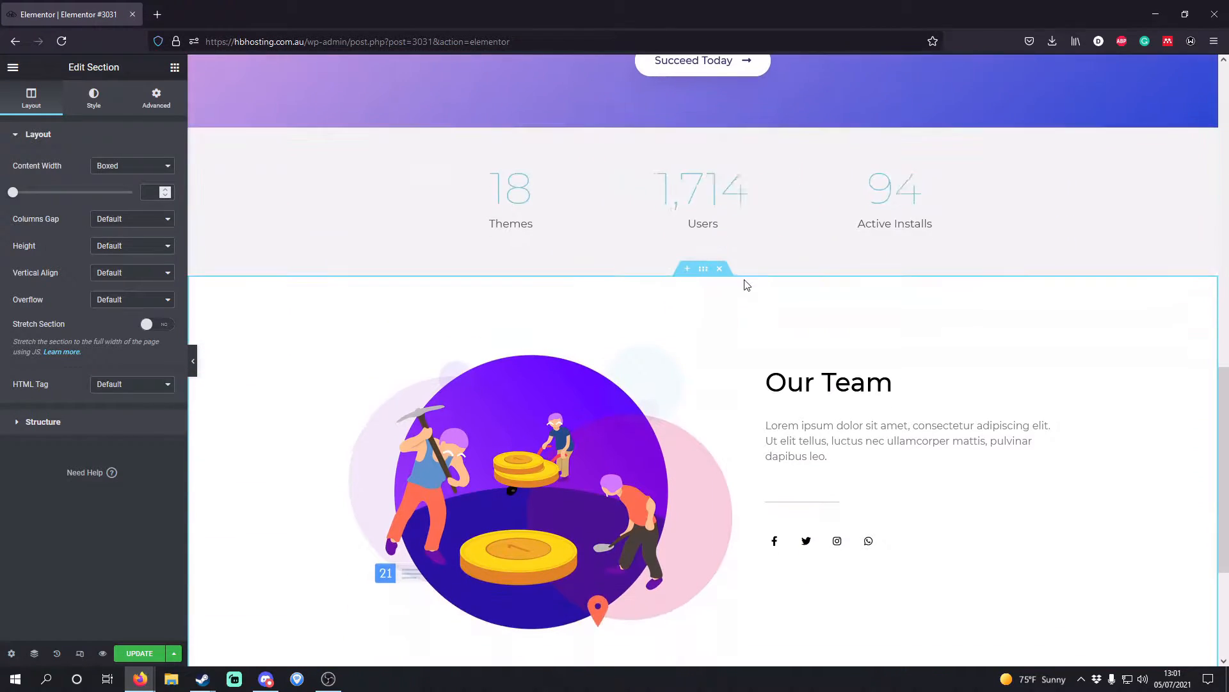
{"action": "scroll", "coordinate": [812, 277], "scroll_direction": "up", "scroll_amount": 15}
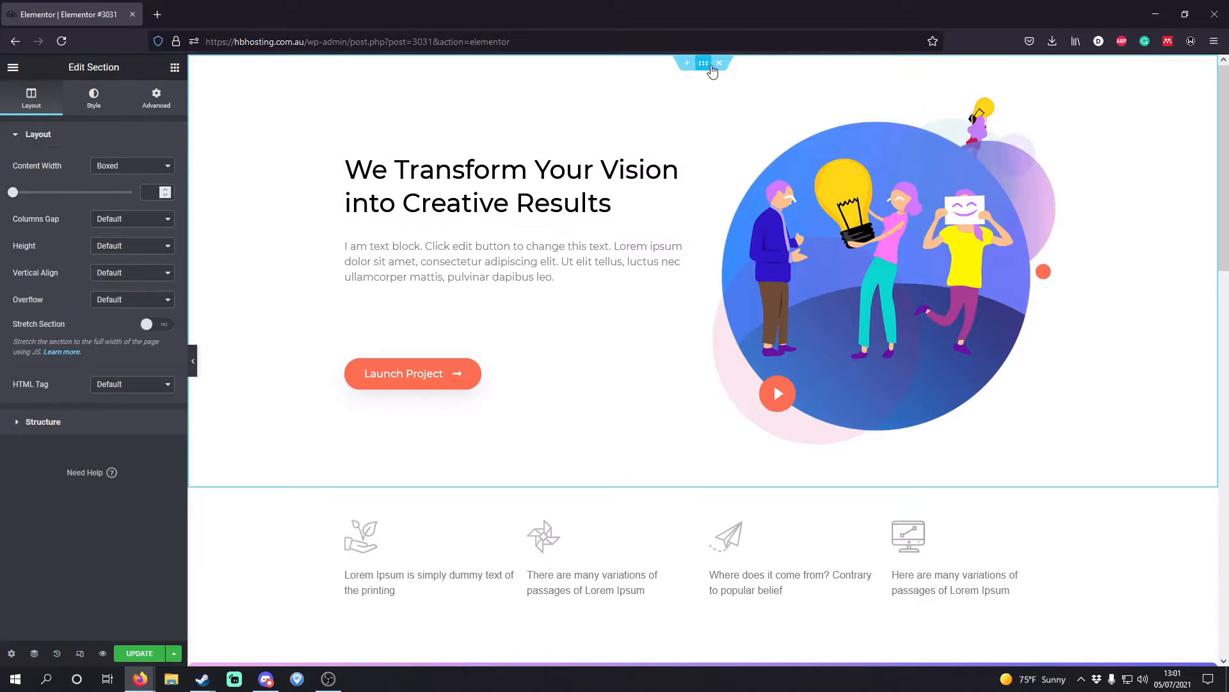
{"action": "left_click", "coordinate": [719, 68]}
{"action": "left_click", "coordinate": [720, 64]}
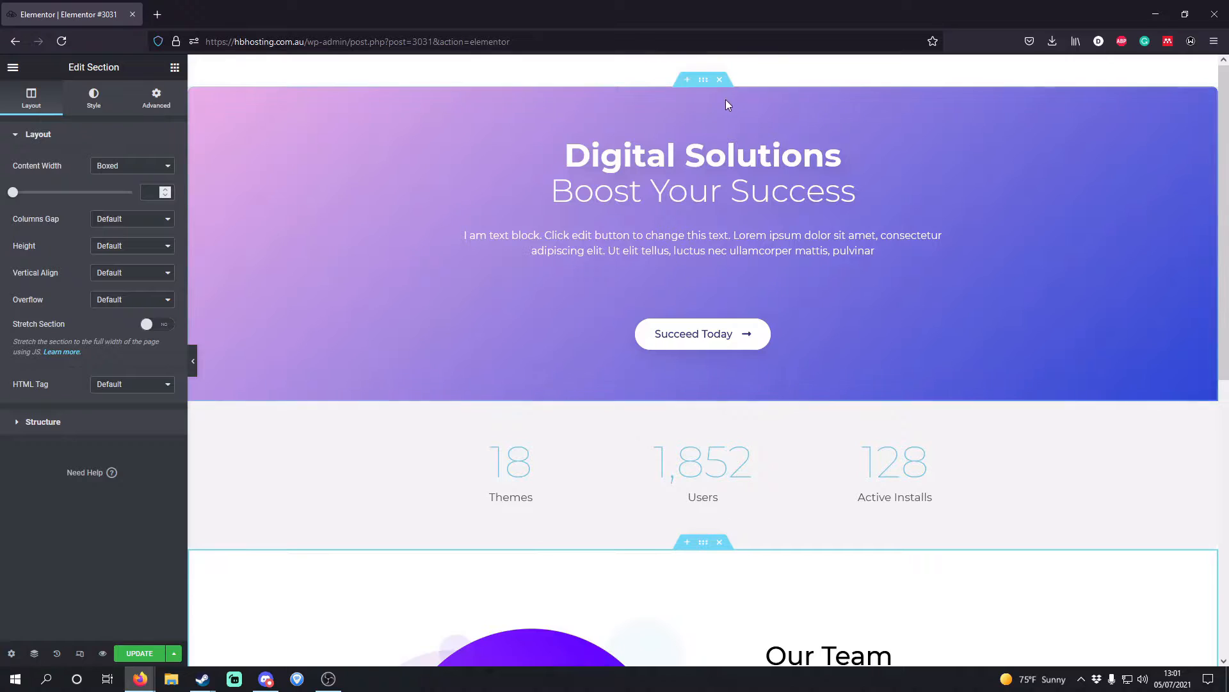
{"action": "left_click", "coordinate": [723, 64]}
{"action": "left_click", "coordinate": [723, 64]}
{"action": "left_click", "coordinate": [724, 64]}
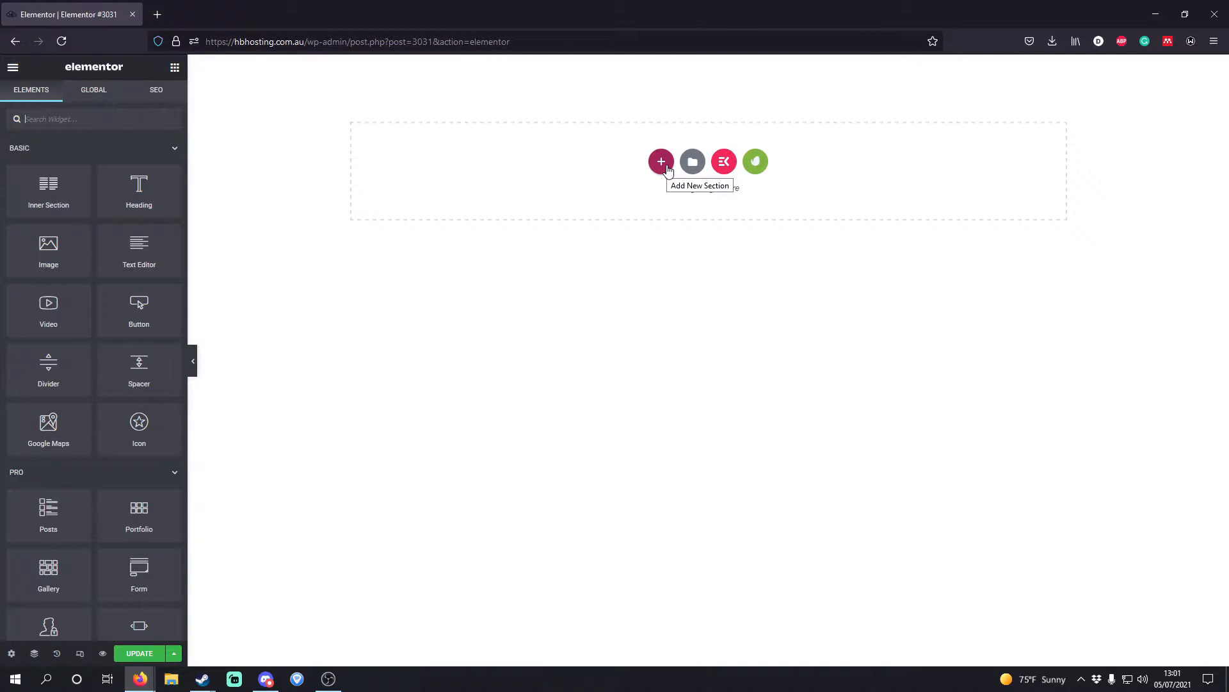
Step: Add a section with the single-column structure and open the structure choices for another section
{"action": "left_click", "coordinate": [661, 162]}
{"action": "left_click", "coordinate": [535, 210]}
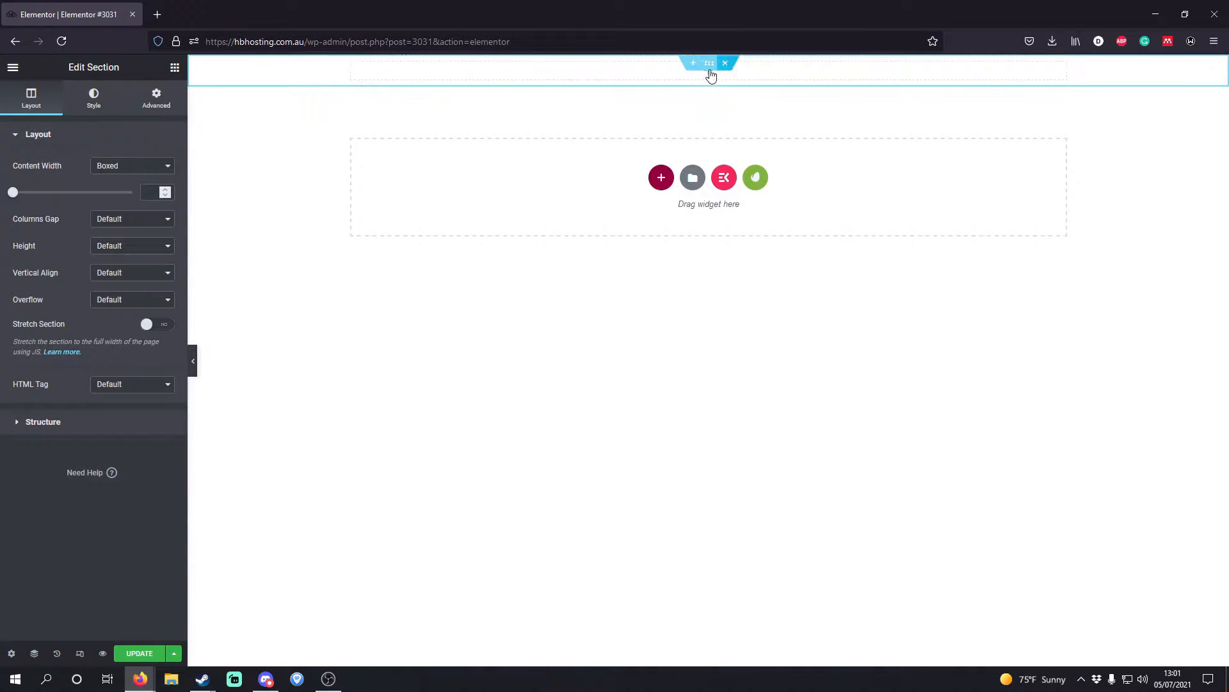
{"action": "left_click", "coordinate": [661, 179]}
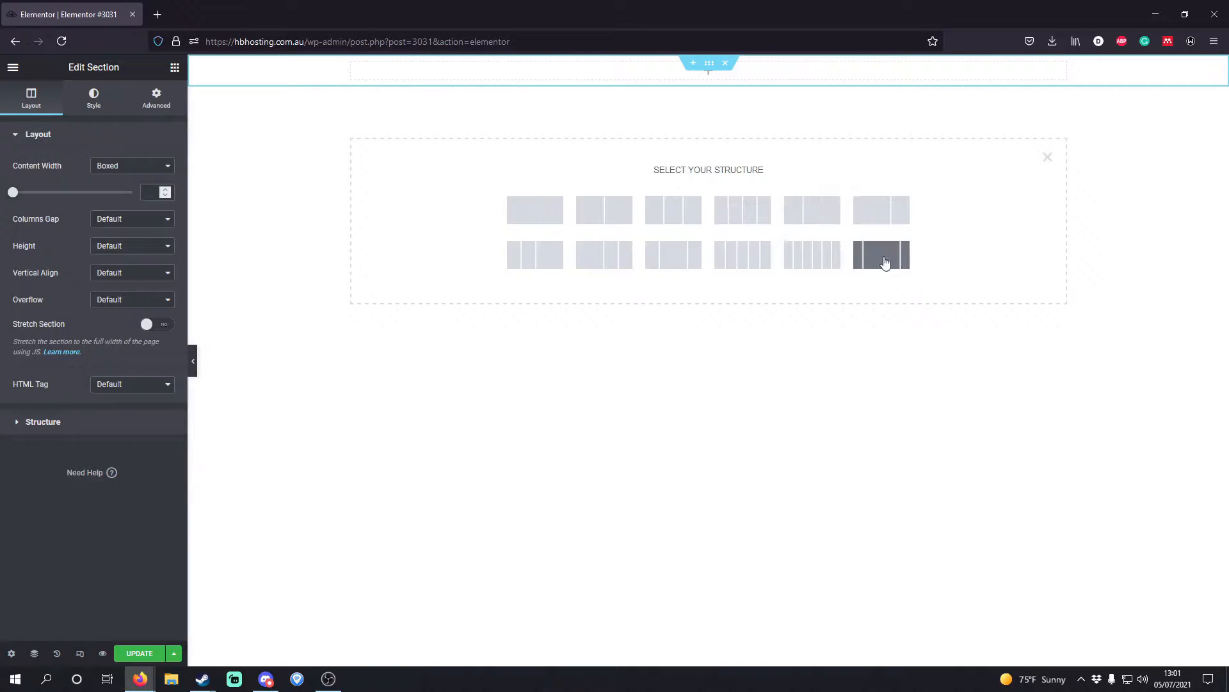
Step: Add a Heading widget to the single-column section and place a Text Editor widget below it
{"action": "left_click", "coordinate": [714, 80]}
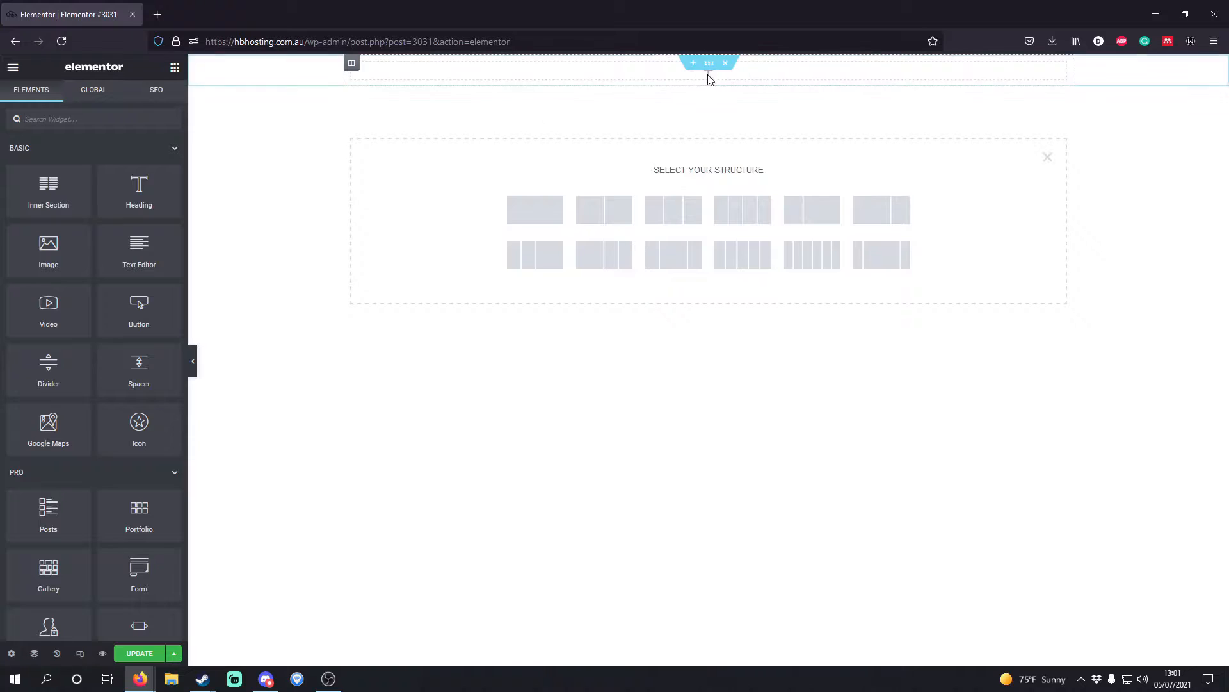
{"action": "left_click_drag", "start_coordinate": [148, 184], "coordinate": [703, 69]}
{"action": "left_click", "coordinate": [174, 67]}
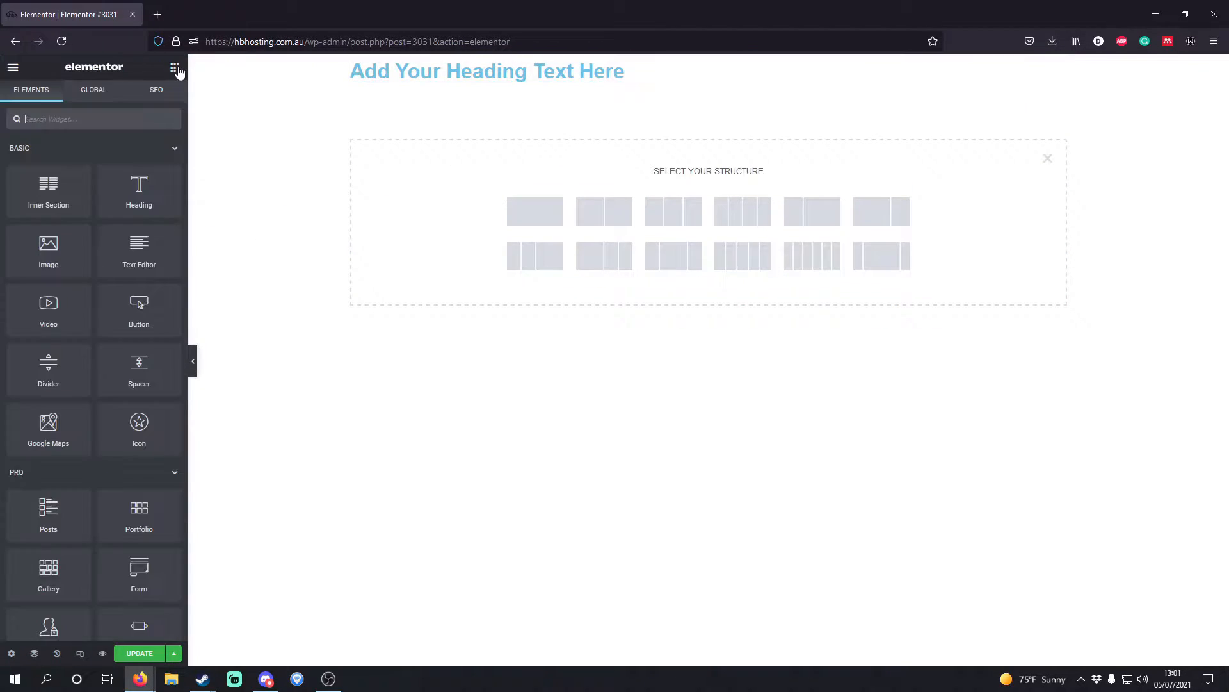
{"action": "left_click_drag", "start_coordinate": [139, 249], "coordinate": [520, 77]}
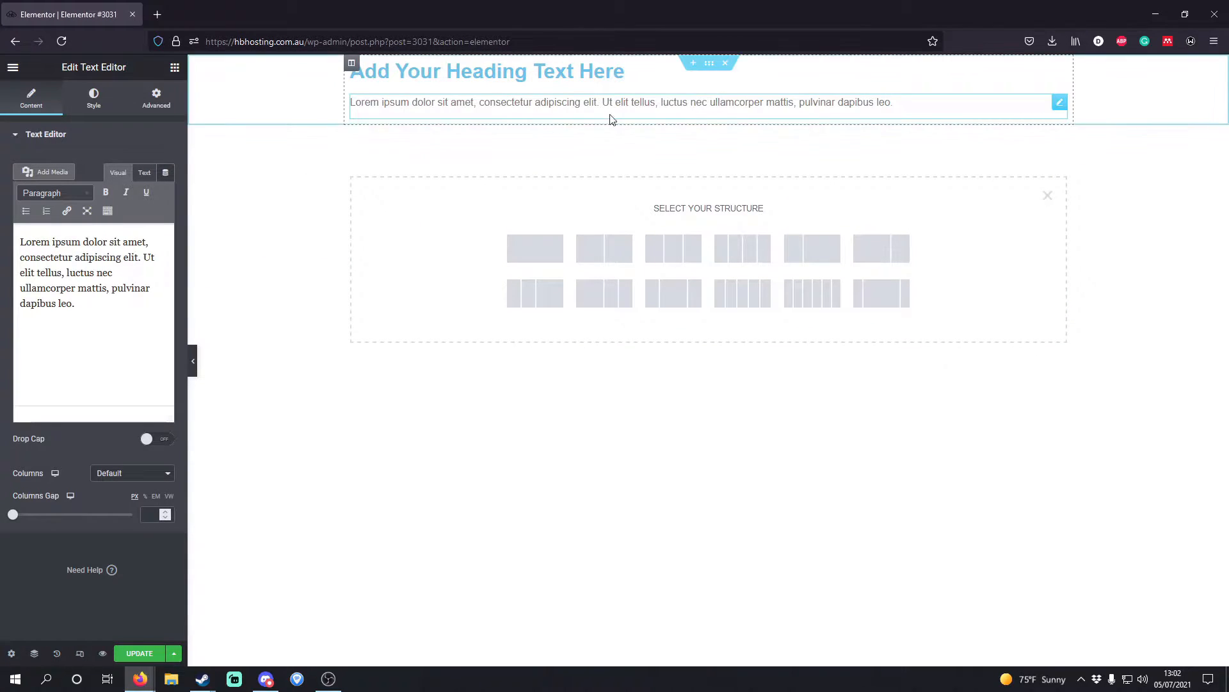
Step: Search the widgets for "bu" and place a basic Button widget below the text in the section
{"action": "left_click", "coordinate": [175, 67]}
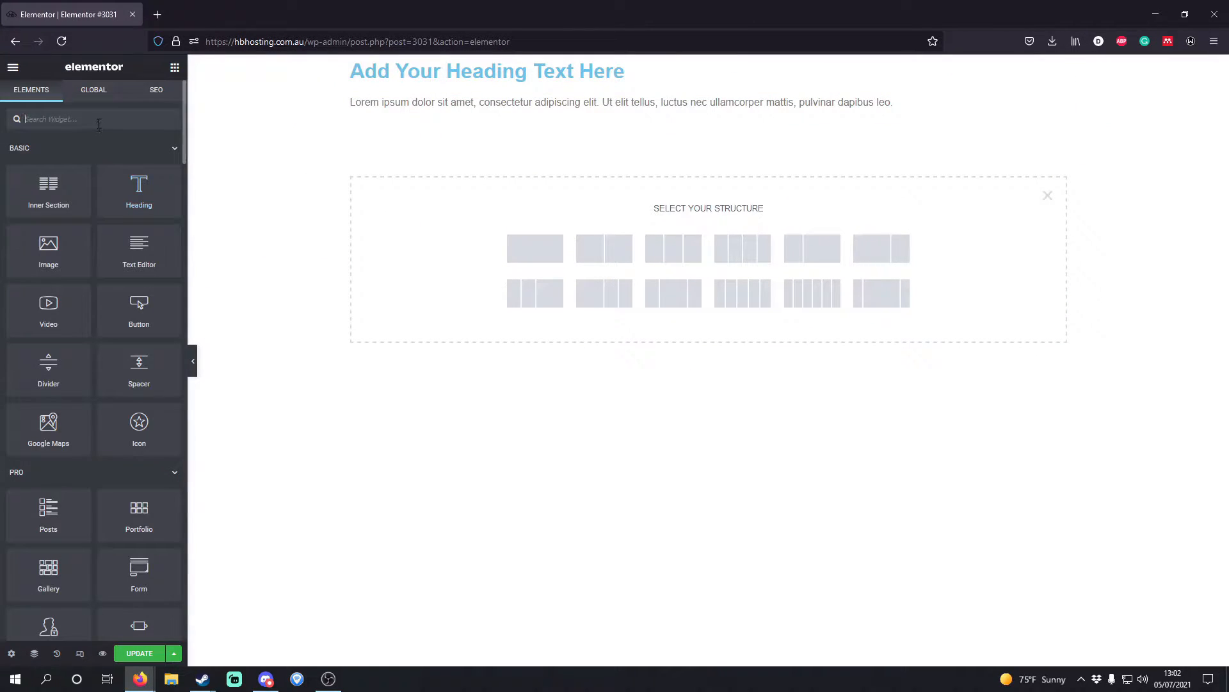
{"action": "type", "text": "bu"}
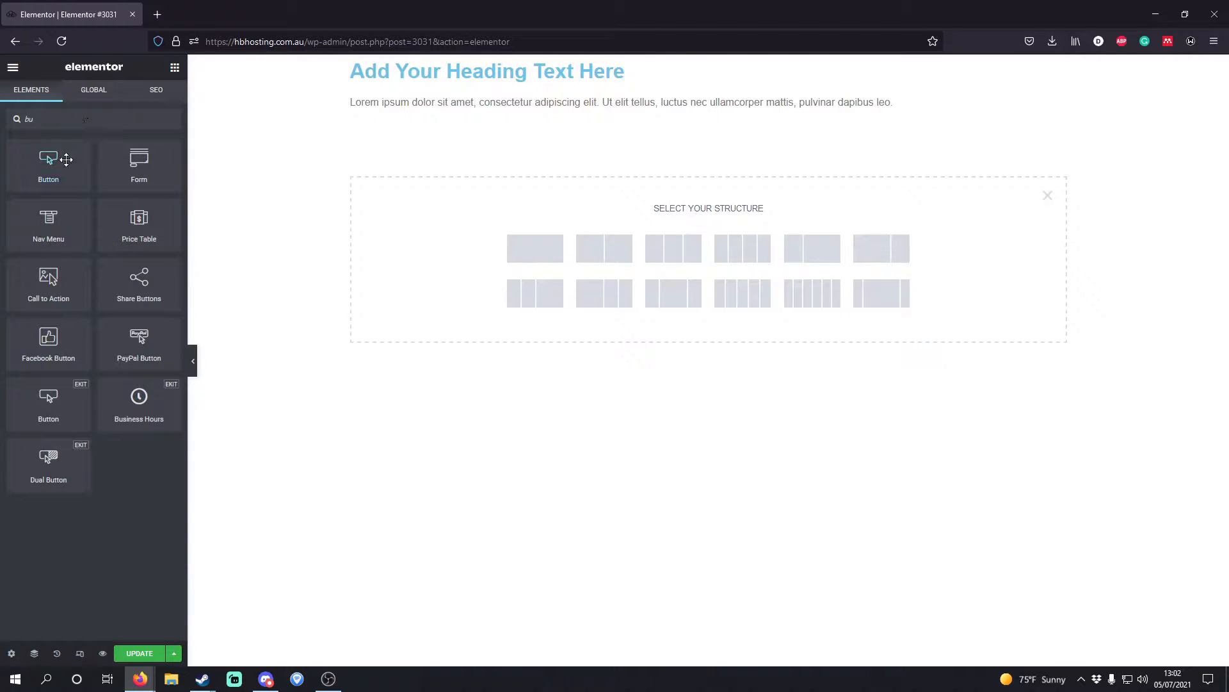
{"action": "left_click_drag", "start_coordinate": [66, 159], "coordinate": [480, 120]}
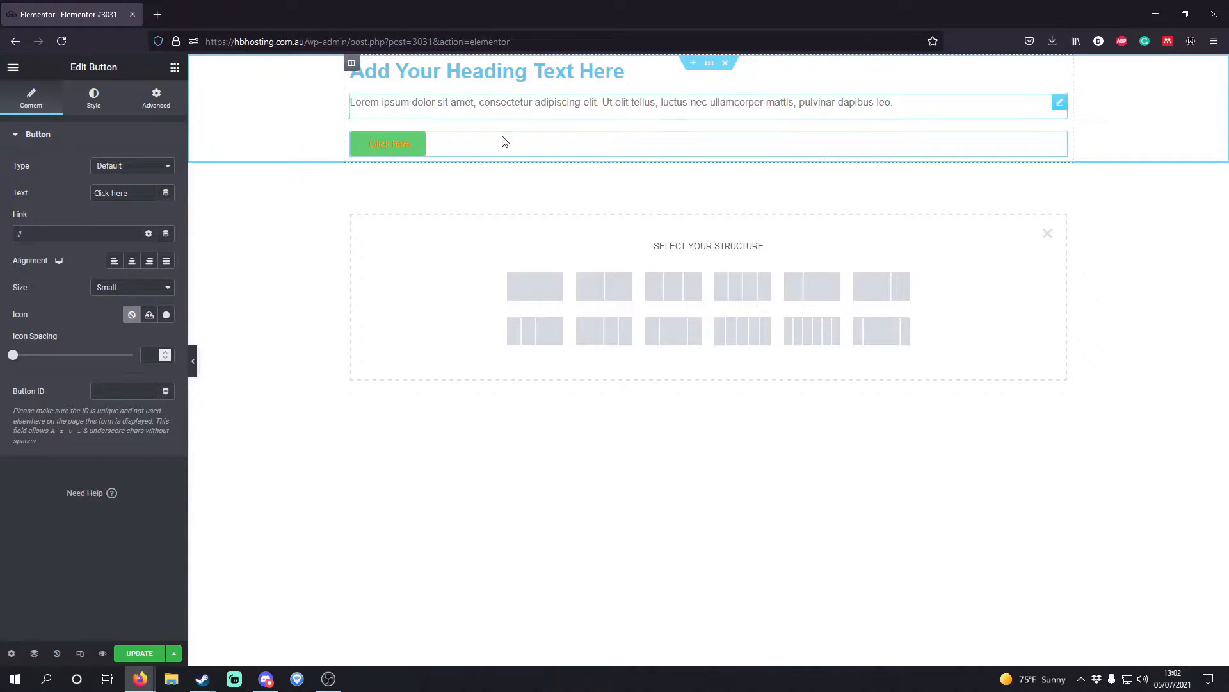
Step: View the section's gradient, video and slideshow background options and set its background type to Classic
{"action": "left_click", "coordinate": [711, 65]}
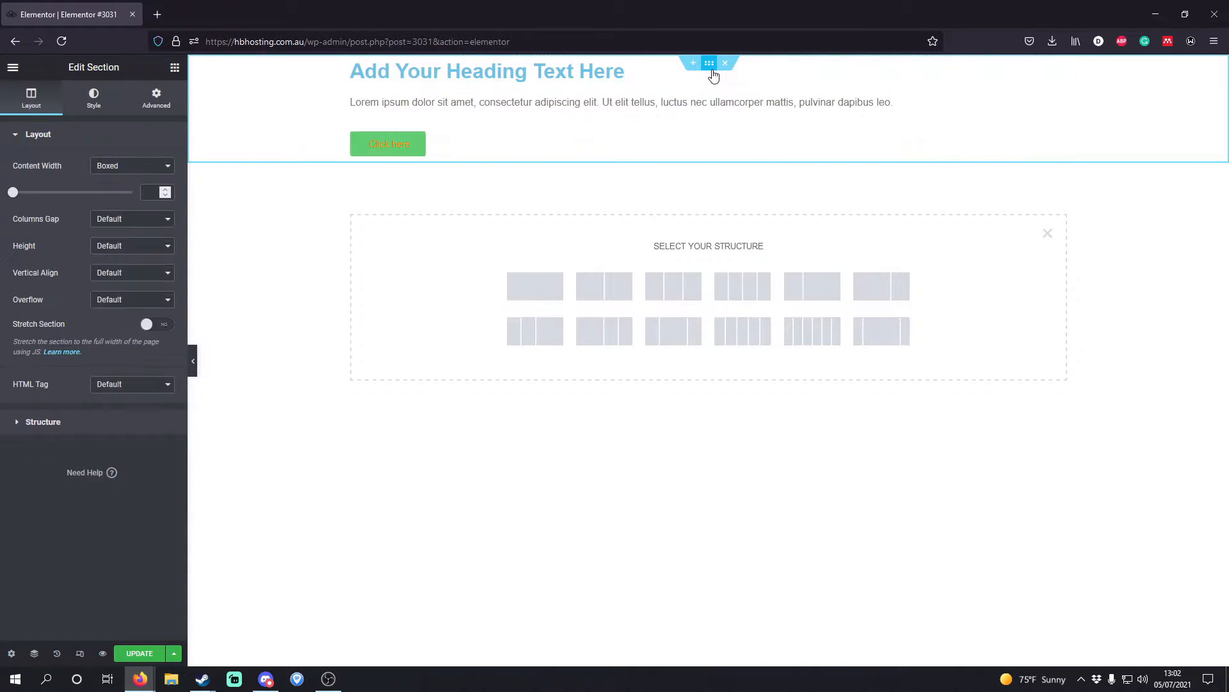
{"action": "left_click", "coordinate": [94, 100]}
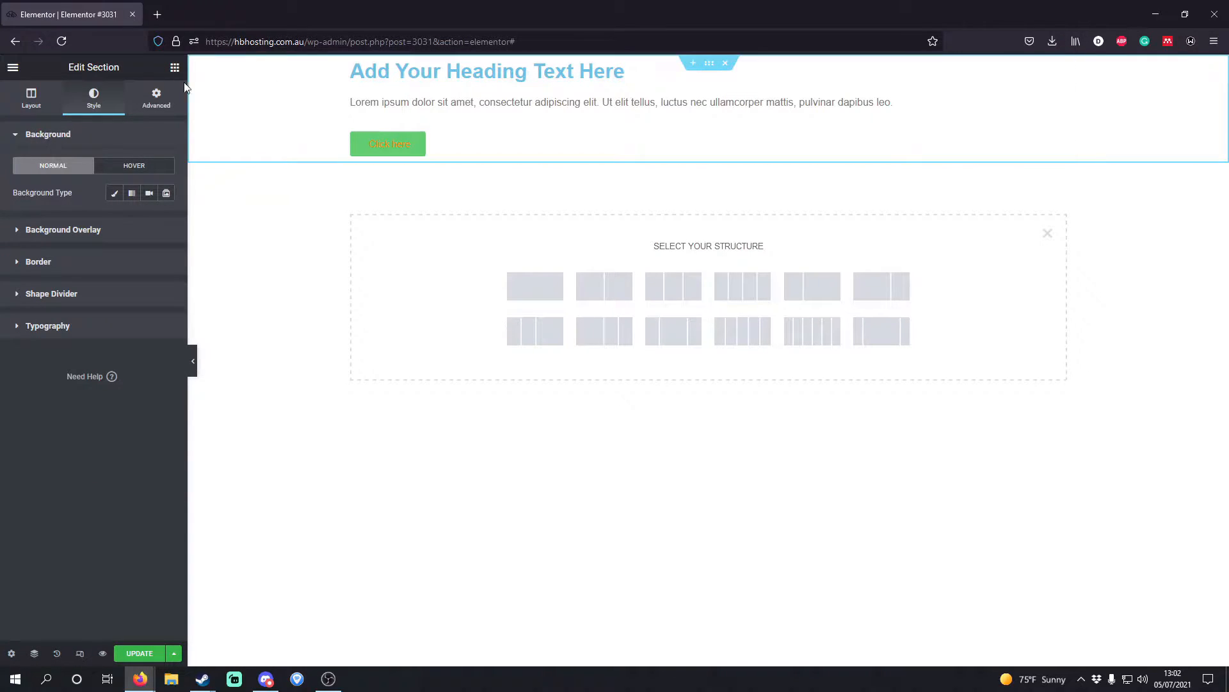
{"action": "left_click", "coordinate": [117, 196]}
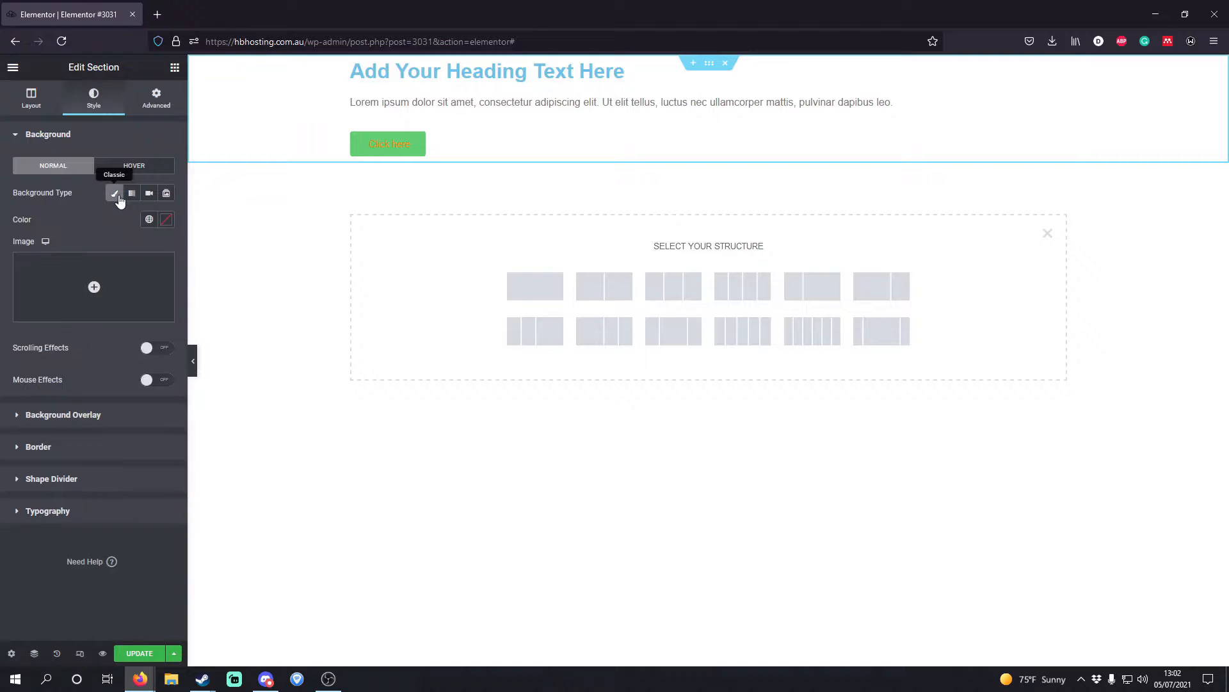
{"action": "left_click", "coordinate": [131, 194]}
{"action": "left_click", "coordinate": [149, 193]}
{"action": "left_click", "coordinate": [170, 197]}
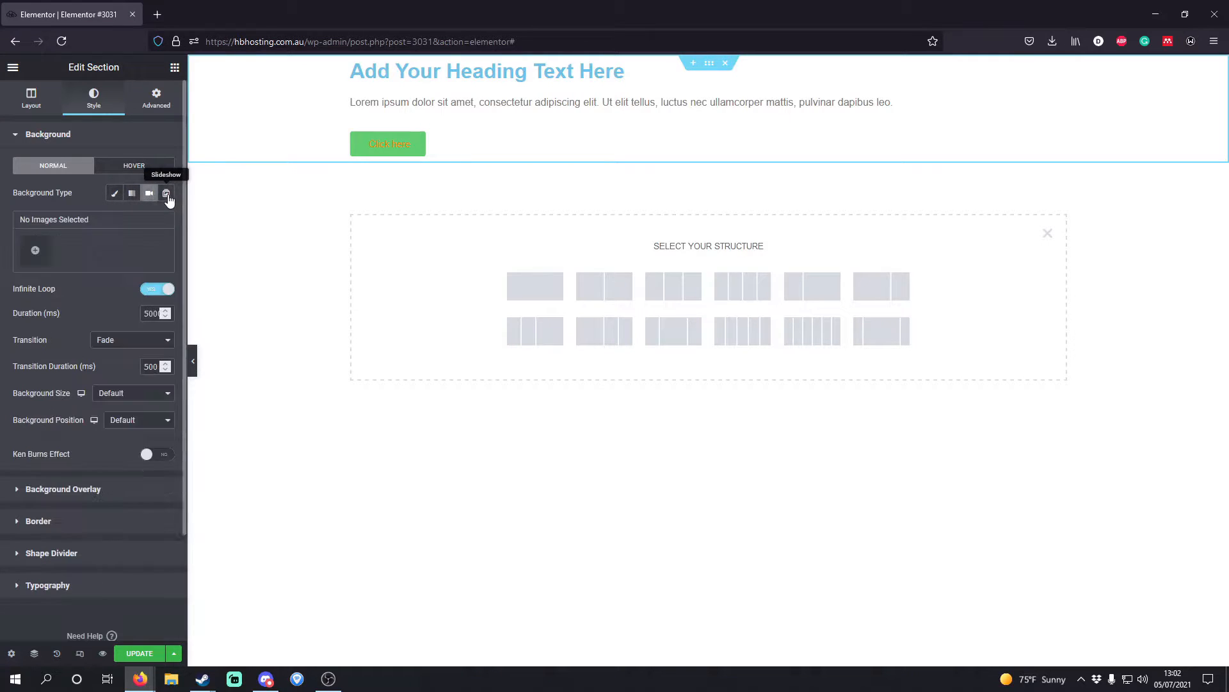
{"action": "left_click", "coordinate": [115, 195]}
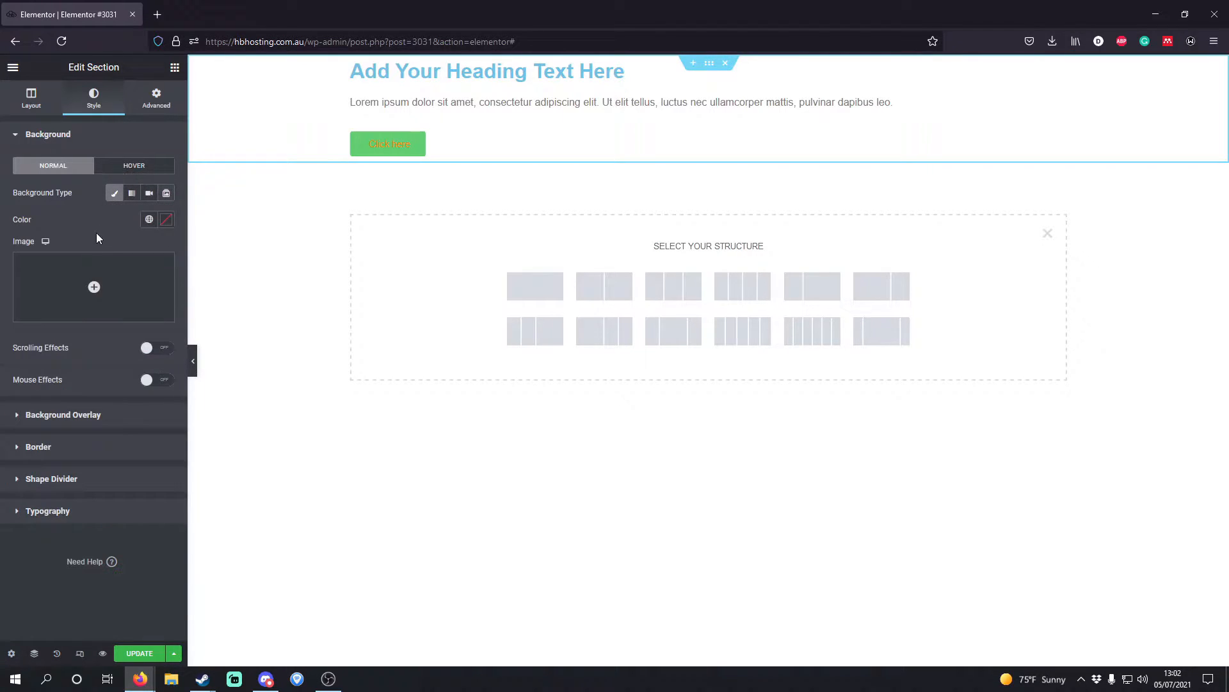
Step: Set the section's background color to the bright blue #2200FF
{"action": "left_click", "coordinate": [165, 220]}
{"action": "left_click_drag", "start_coordinate": [192, 298], "coordinate": [216, 285]}
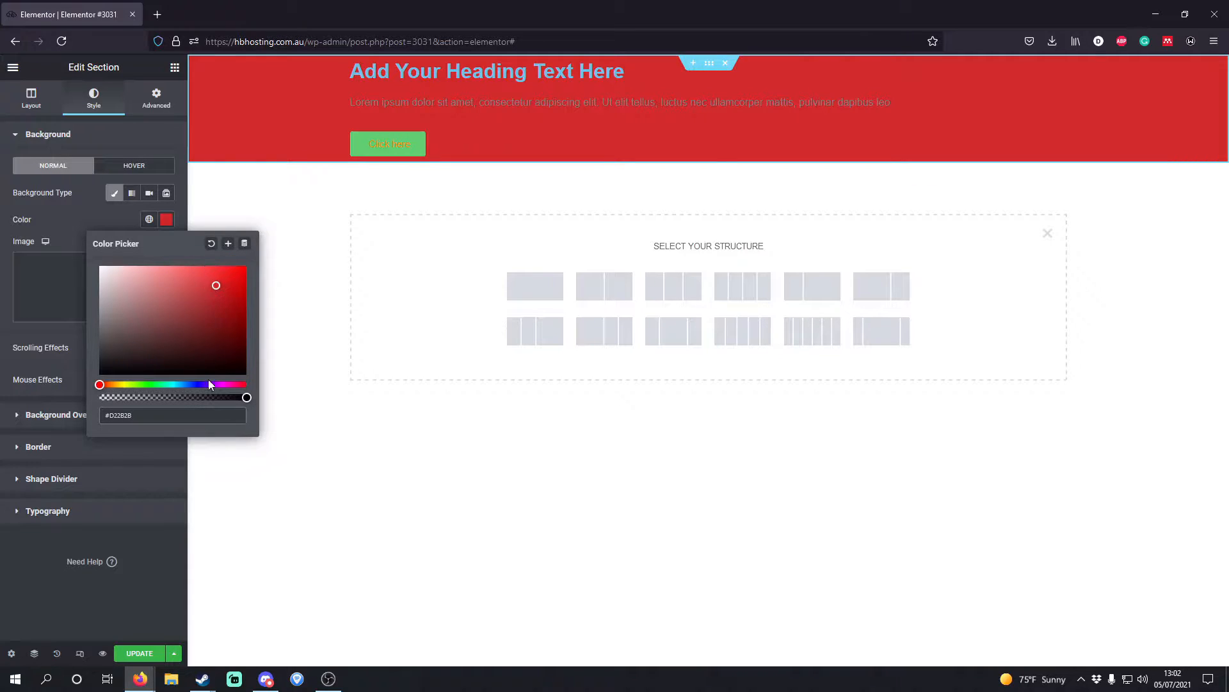
{"action": "left_click_drag", "start_coordinate": [209, 383], "coordinate": [200, 385]}
{"action": "left_click_drag", "start_coordinate": [225, 302], "coordinate": [255, 271]}
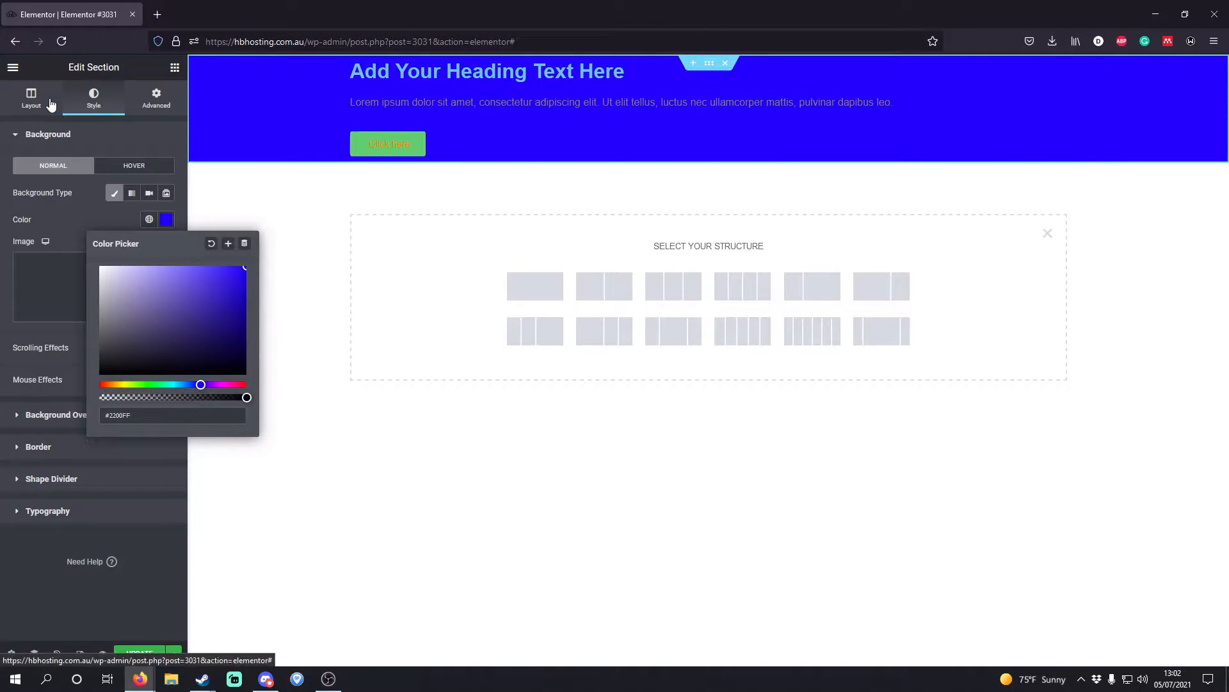
Step: Try an unlinked top margin of 11 px on the section, then reset and relink the margins
{"action": "left_click", "coordinate": [163, 107]}
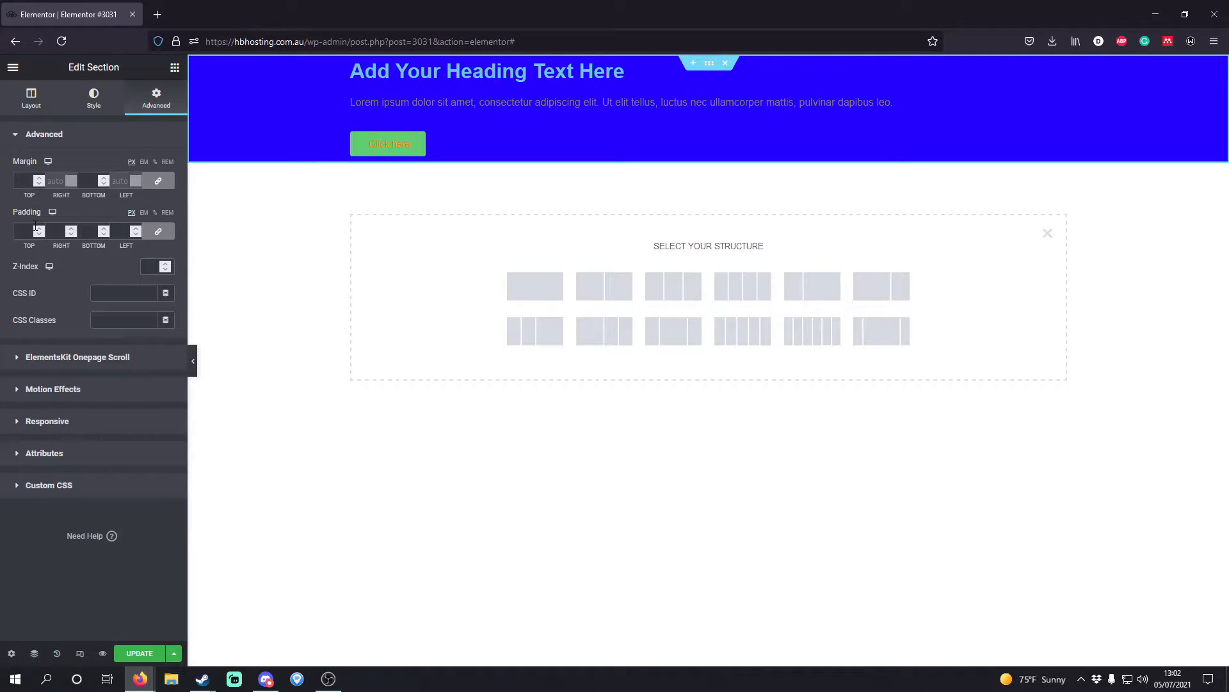
{"action": "left_click", "coordinate": [158, 181]}
{"action": "left_click", "coordinate": [38, 177]}
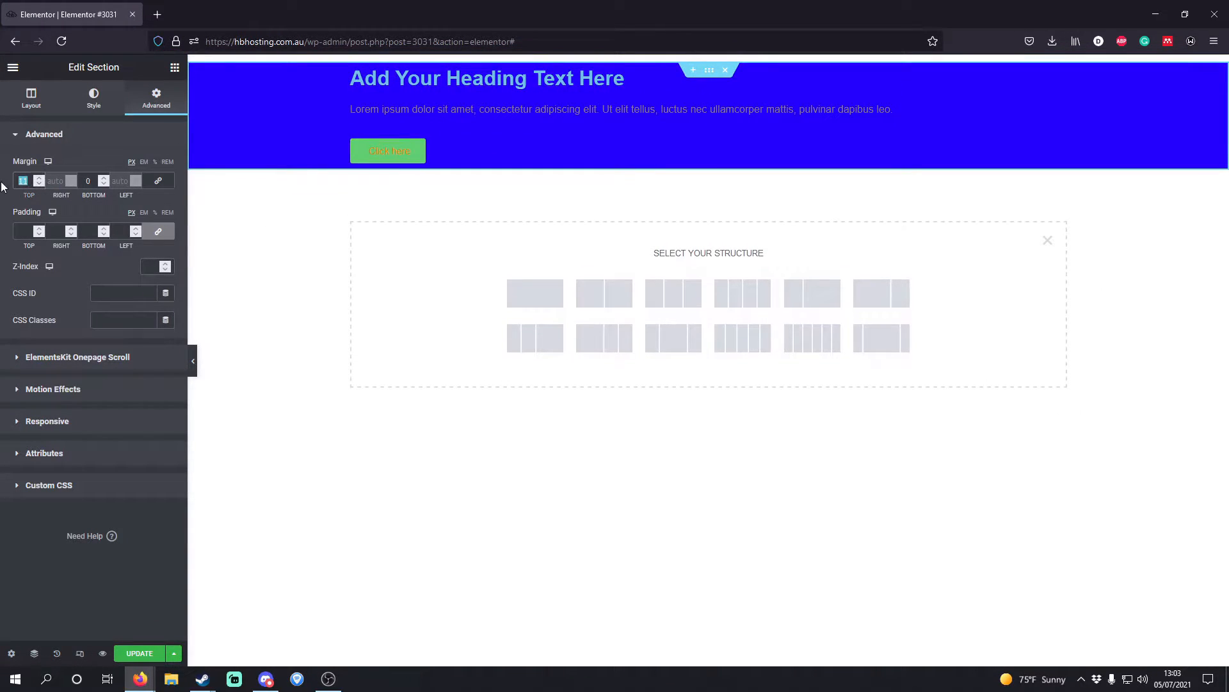
{"action": "type", "text": "0"}
{"action": "left_click", "coordinate": [158, 180]}
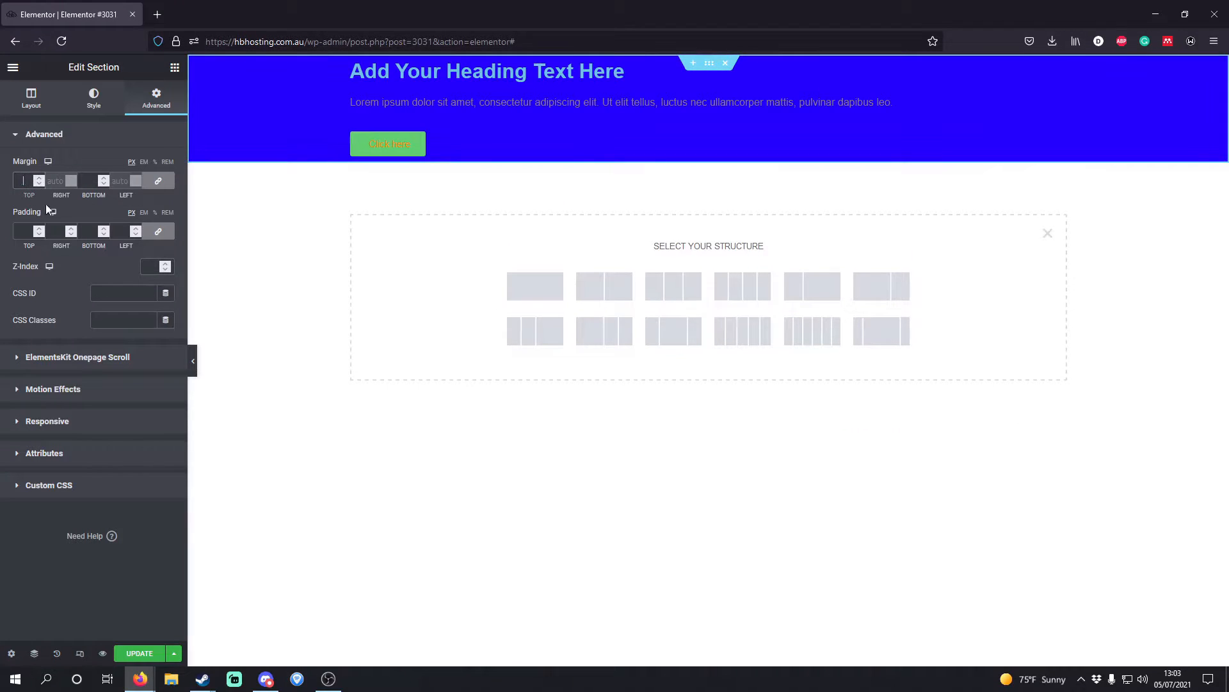
Step: Unlink the section's padding values and set only the top padding to 80 px
{"action": "left_click", "coordinate": [159, 230]}
{"action": "left_click", "coordinate": [40, 229]}
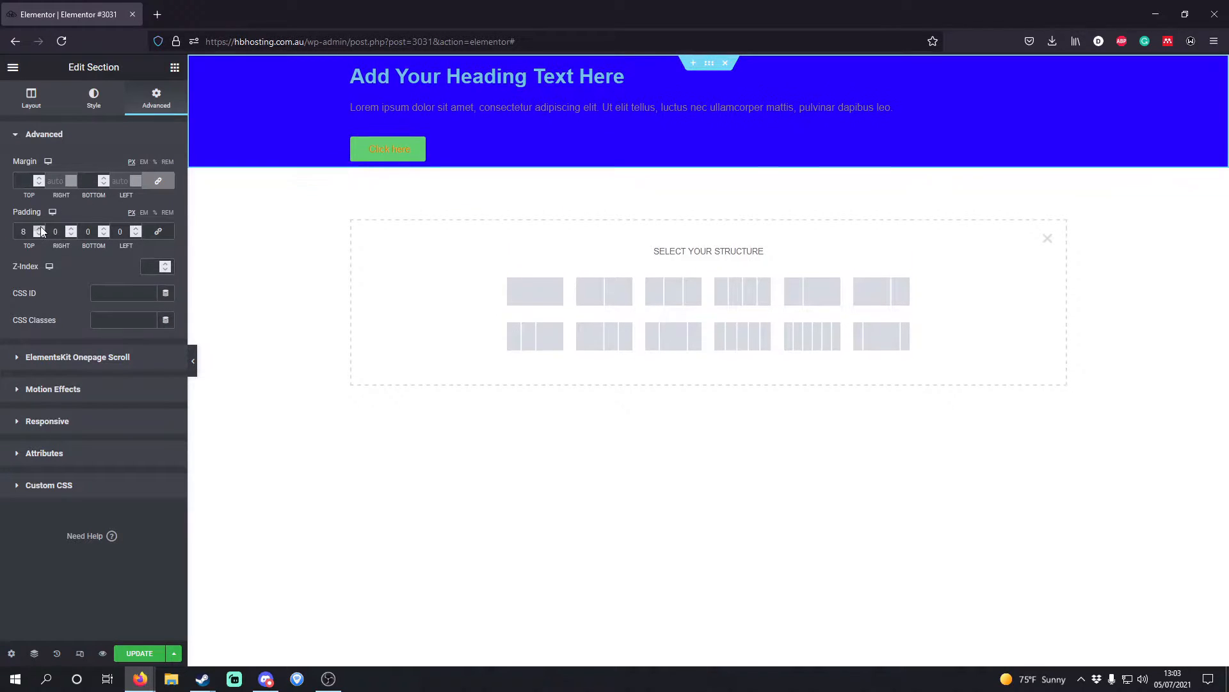
{"action": "left_click_drag", "start_coordinate": [29, 231], "coordinate": [2, 228]}
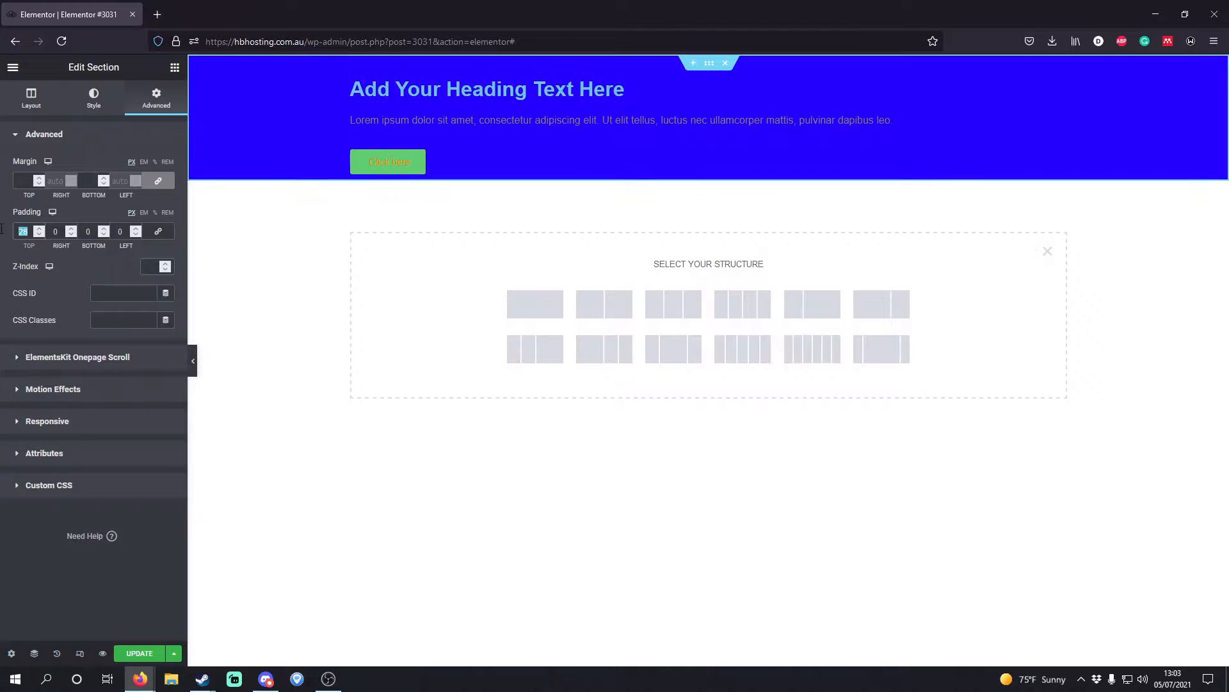
{"action": "type", "text": "80"}
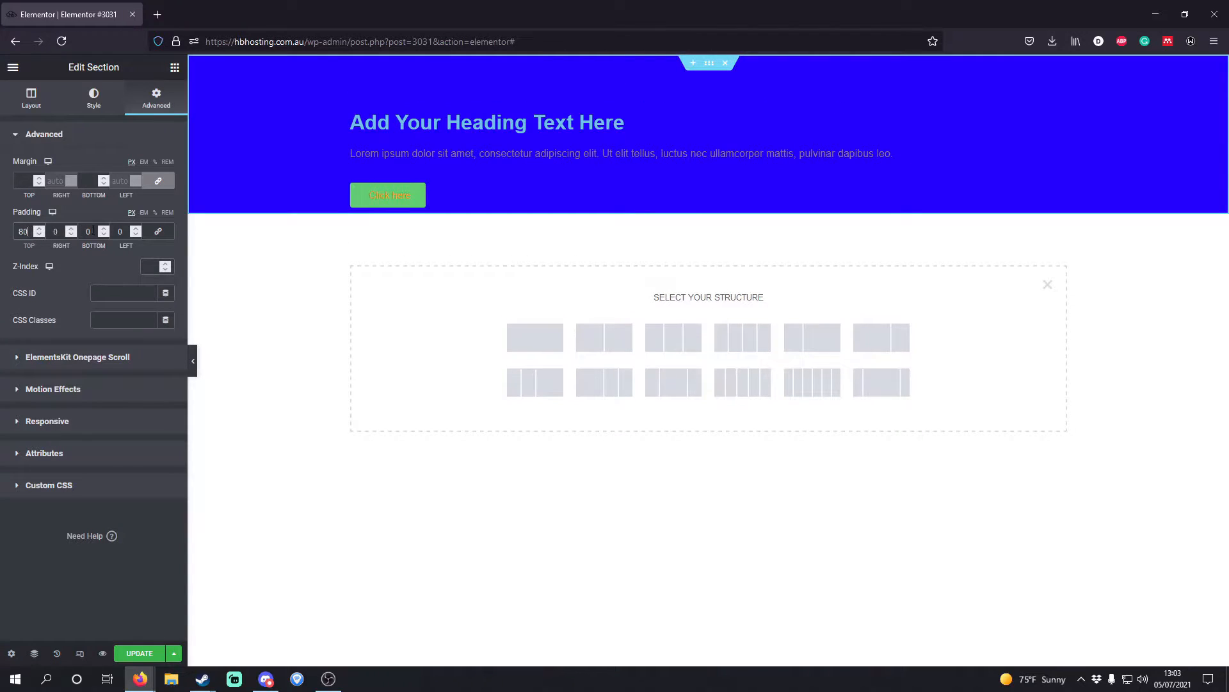
Step: Set the section's bottom padding to 80 px and open the settings of the column inside it
{"action": "type", "text": "8"}
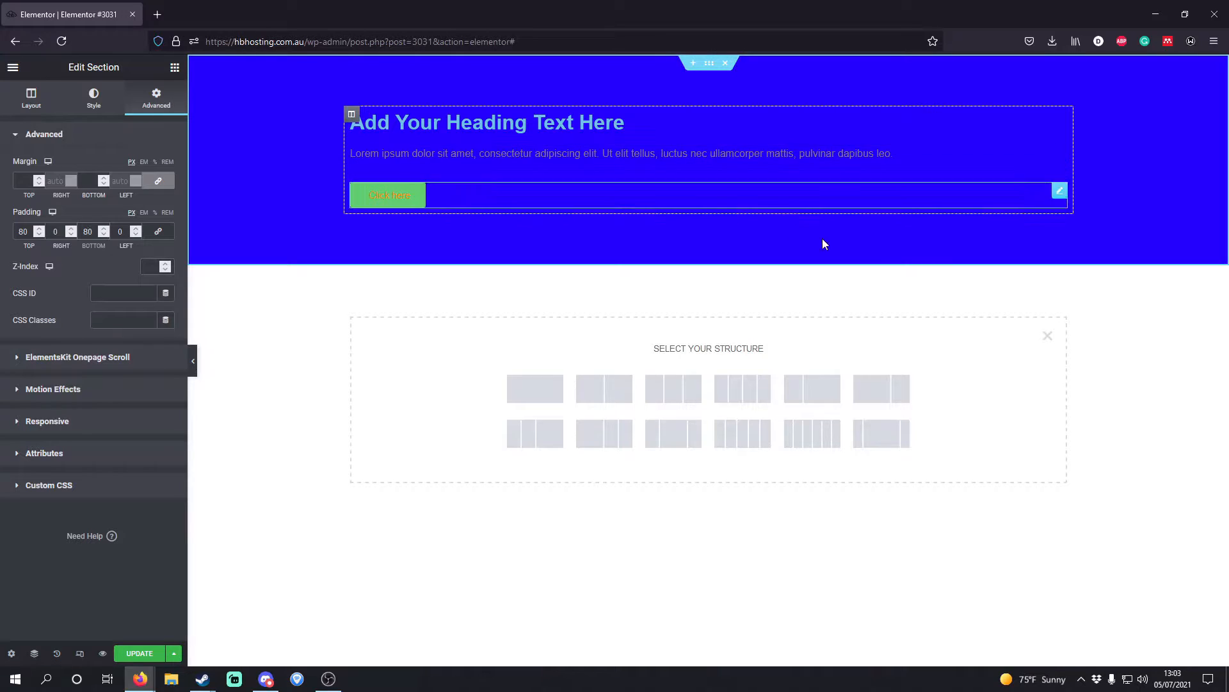
{"action": "right_click", "coordinate": [355, 118]}
{"action": "left_click", "coordinate": [391, 124]}
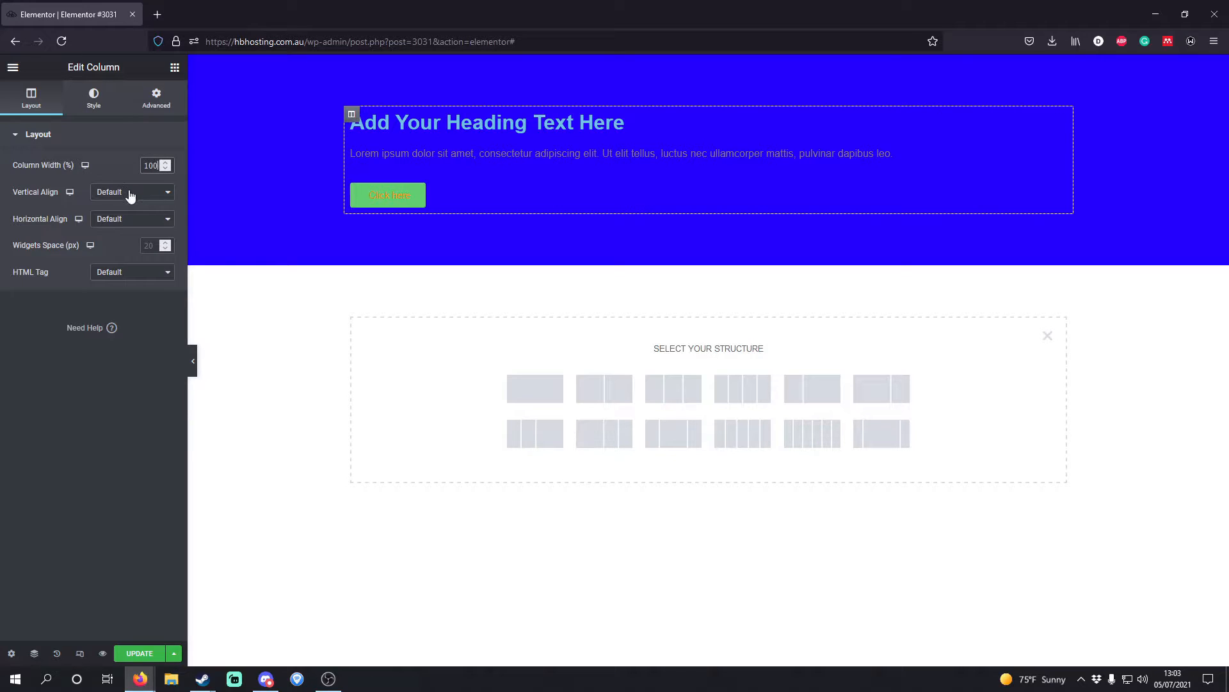
Step: Add a two-column inner section to the column and move the heading, text and button into its first column
{"action": "left_click", "coordinate": [174, 68]}
{"action": "left_click_drag", "start_coordinate": [48, 187], "coordinate": [564, 157]}
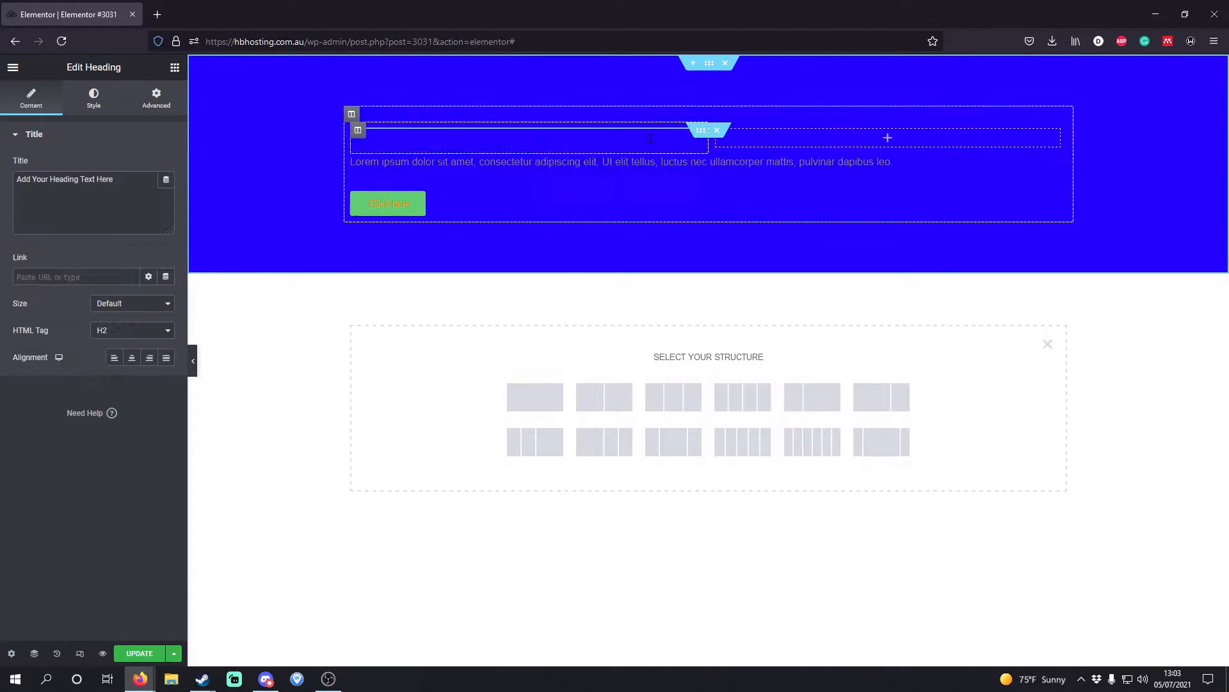
{"action": "left_click_drag", "start_coordinate": [1042, 167], "coordinate": [548, 153]}
{"action": "left_click_drag", "start_coordinate": [1060, 215], "coordinate": [573, 182]}
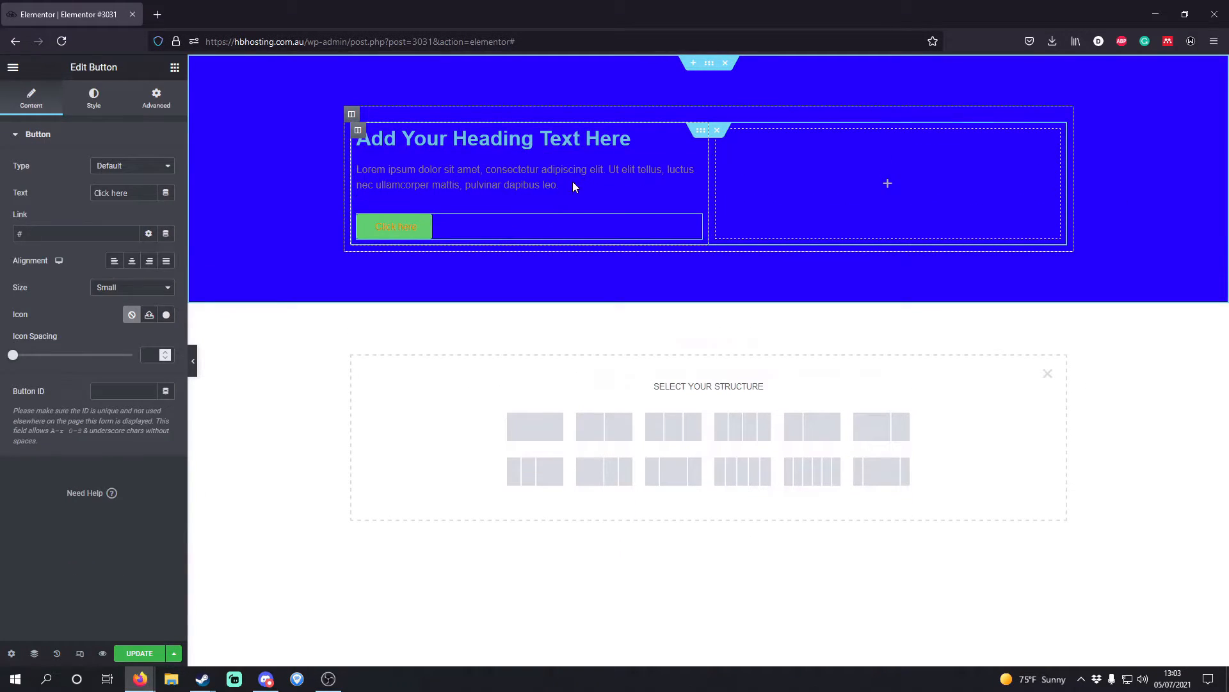
Step: Find the Image widget and add it to the empty second column of the inner section
{"action": "left_click", "coordinate": [813, 160]}
{"action": "left_click", "coordinate": [100, 114]}
{"action": "type", "text": "im"}
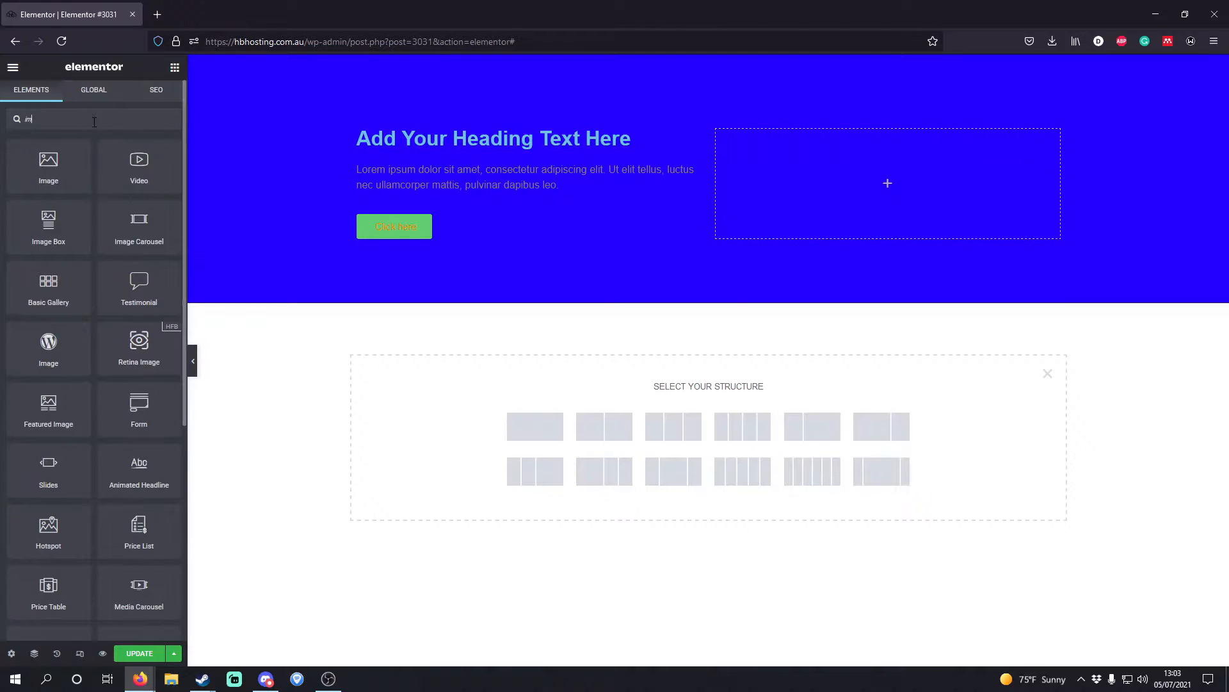
{"action": "left_click_drag", "start_coordinate": [48, 165], "coordinate": [954, 182]}
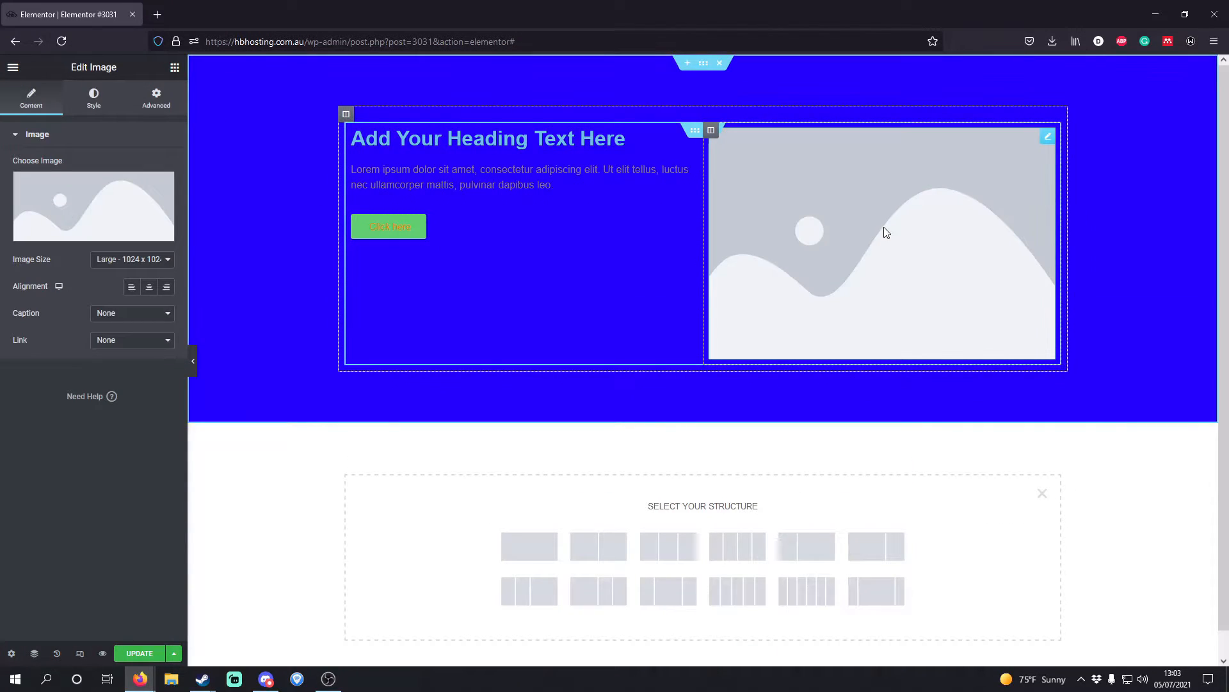
Step: Insert the media library illustration of the walking woman with a green map pin into the image widget
{"action": "left_click", "coordinate": [89, 196]}
{"action": "left_click", "coordinate": [55, 123]}
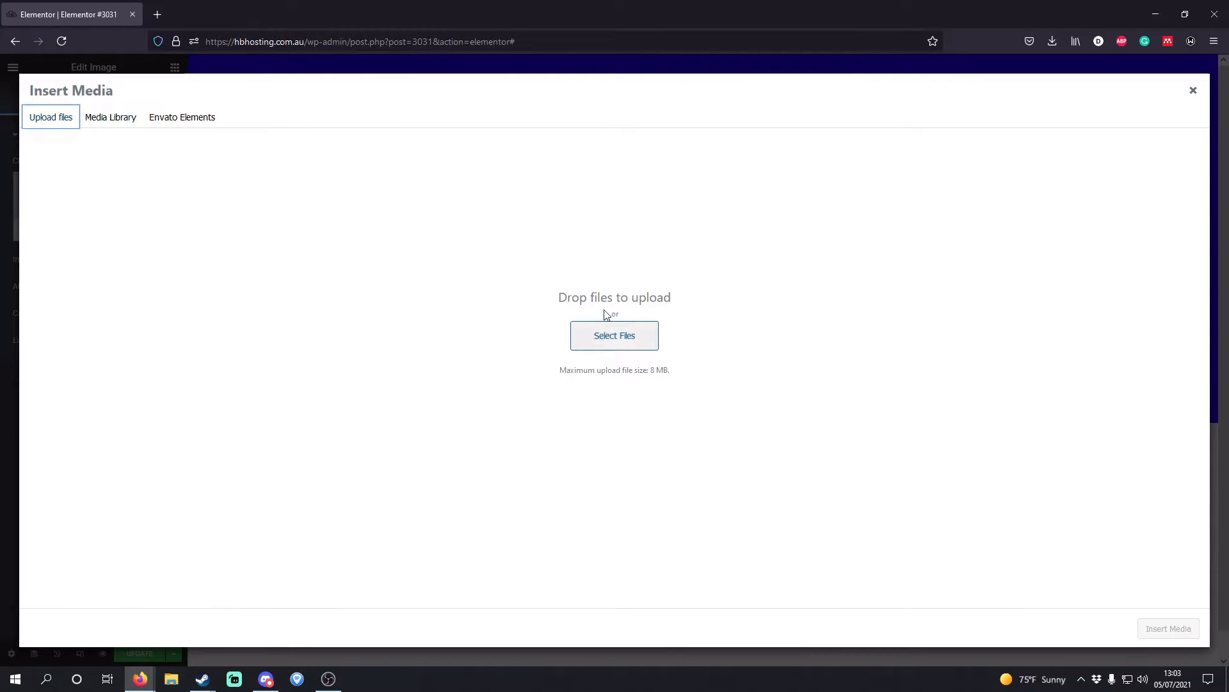
{"action": "left_click", "coordinate": [115, 122]}
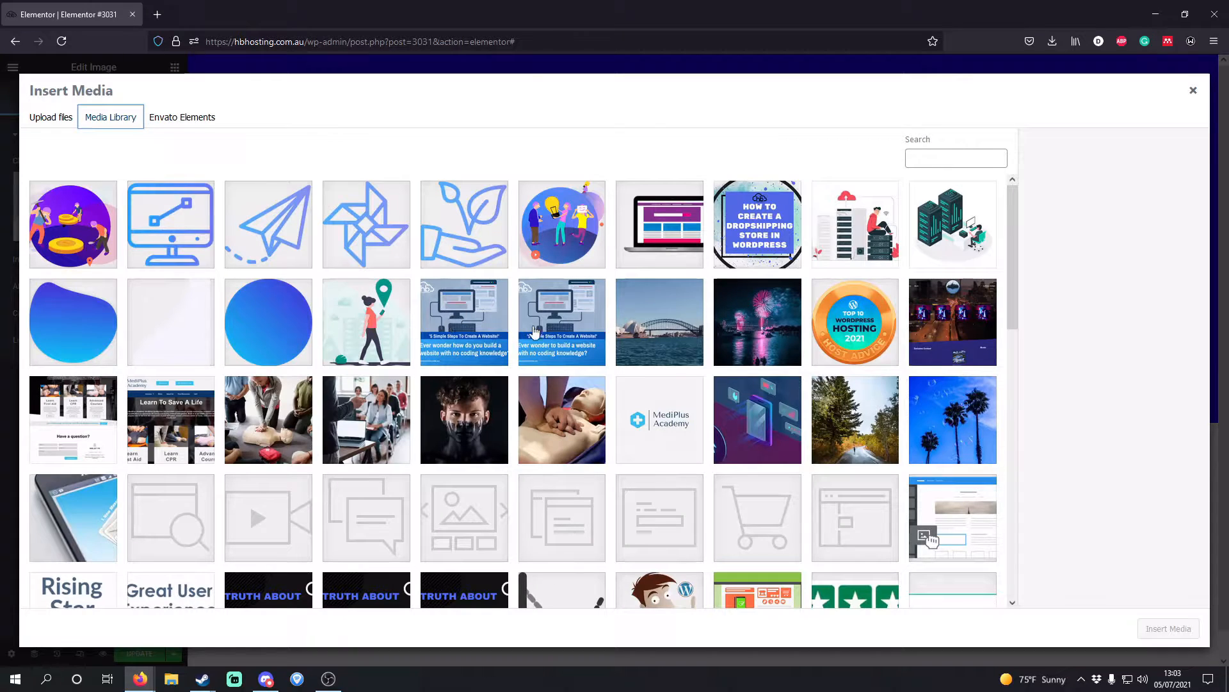
{"action": "left_click", "coordinate": [385, 350]}
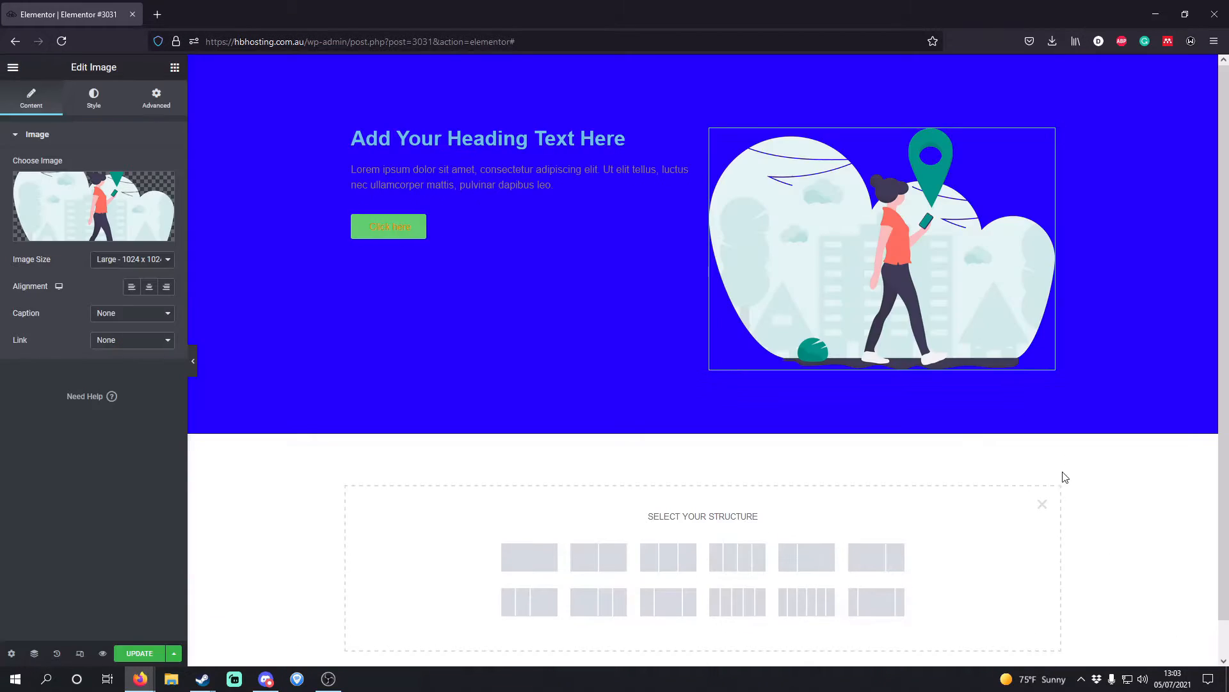
Step: Set the heading's text color to the white global color Saved Color #8
{"action": "left_click", "coordinate": [577, 139]}
{"action": "left_click", "coordinate": [94, 99]}
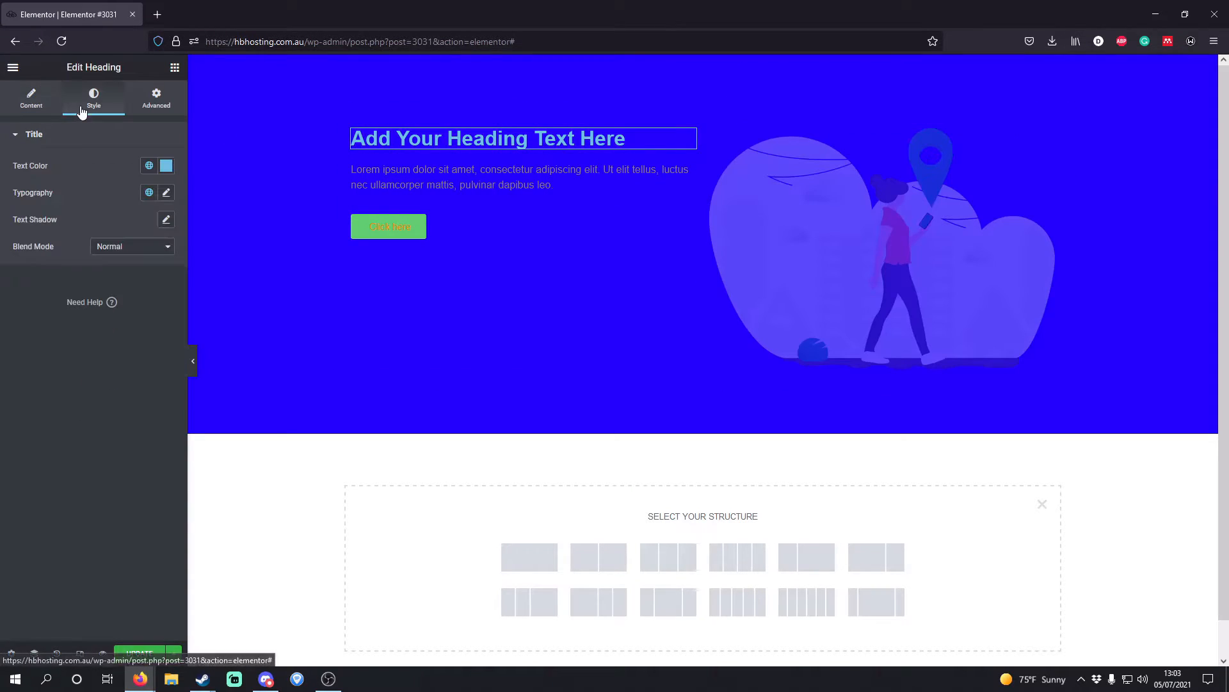
{"action": "left_click", "coordinate": [149, 165]}
{"action": "left_click", "coordinate": [71, 373]}
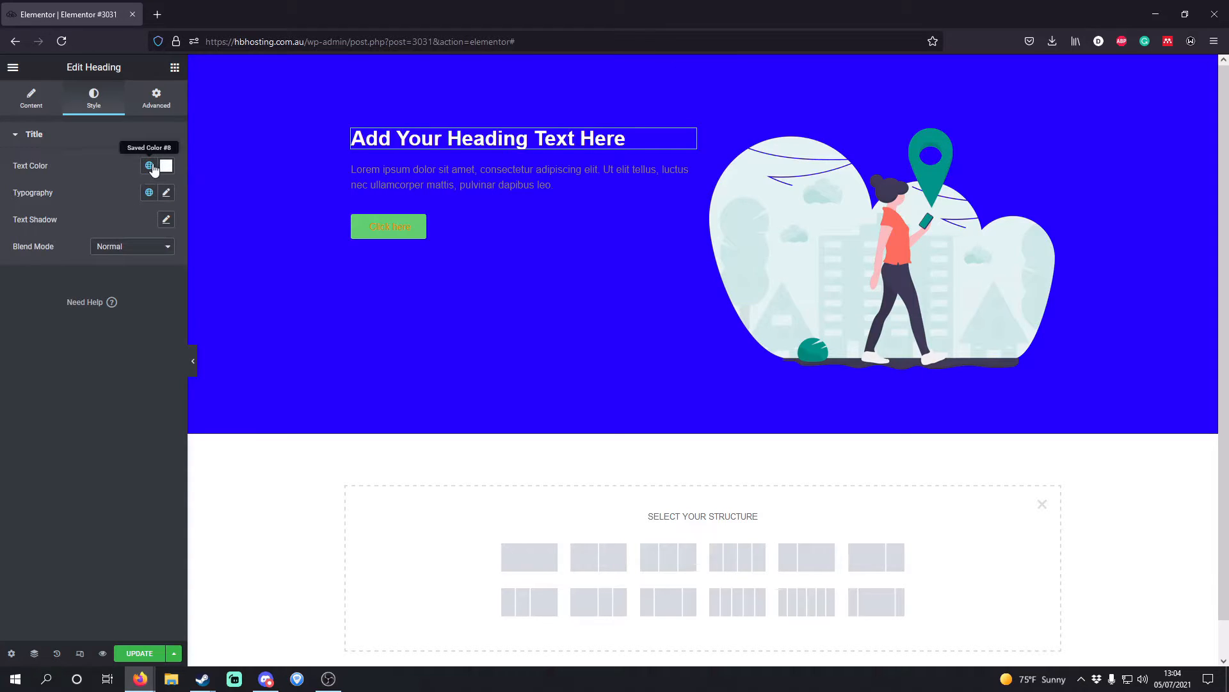
Step: Set the heading's typography size to 78 px, keeping the Arial font family
{"action": "left_click", "coordinate": [150, 193]}
{"action": "left_click", "coordinate": [166, 192]}
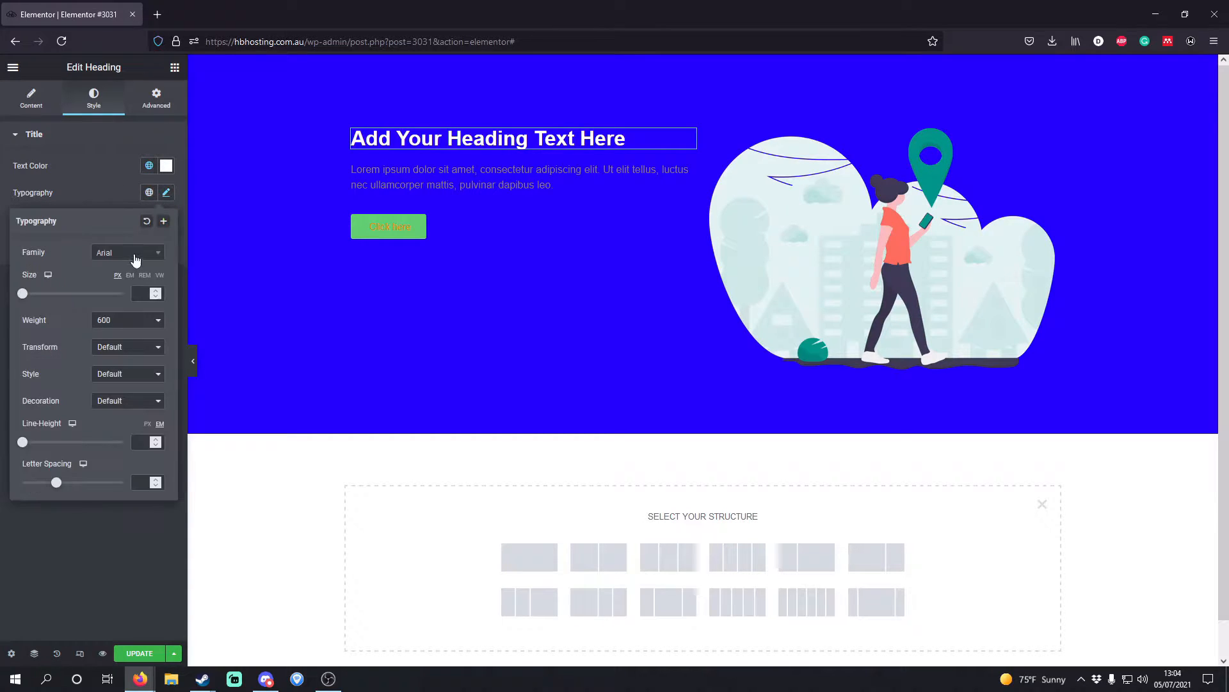
{"action": "left_click", "coordinate": [131, 256]}
{"action": "left_click_drag", "start_coordinate": [27, 299], "coordinate": [63, 299]}
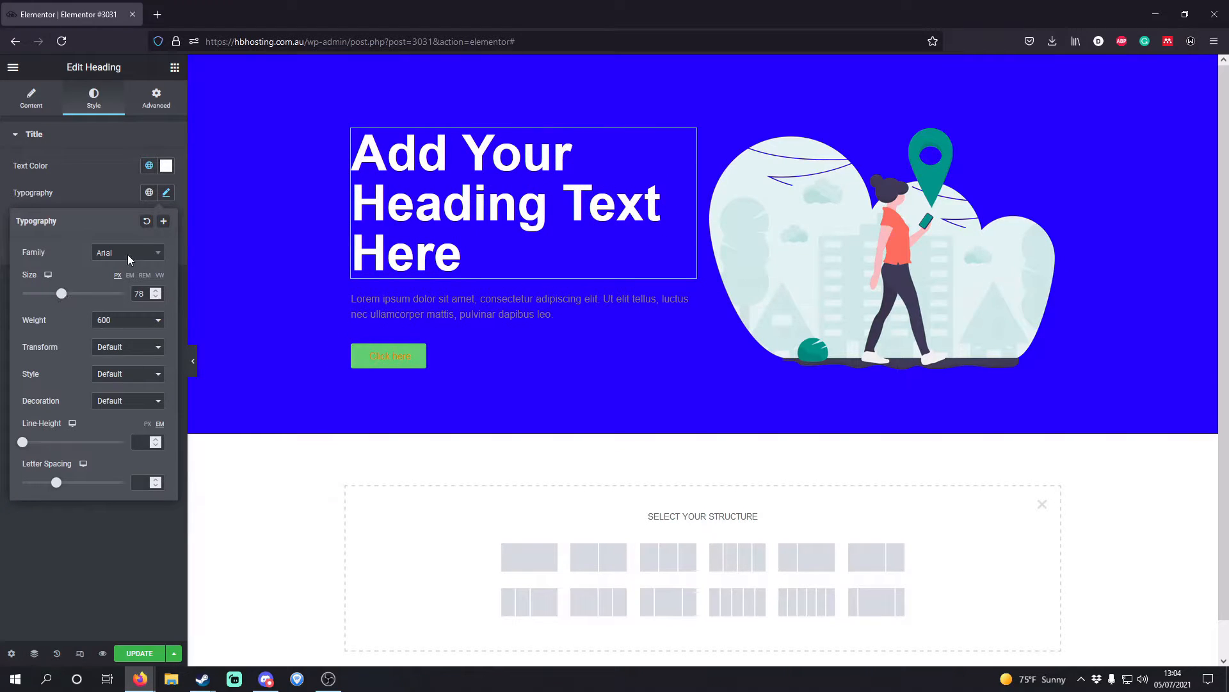
{"action": "left_click", "coordinate": [113, 189]}
Step: Set the paragraph's text color to white using the global color with value #FFF
{"action": "left_click", "coordinate": [576, 304]}
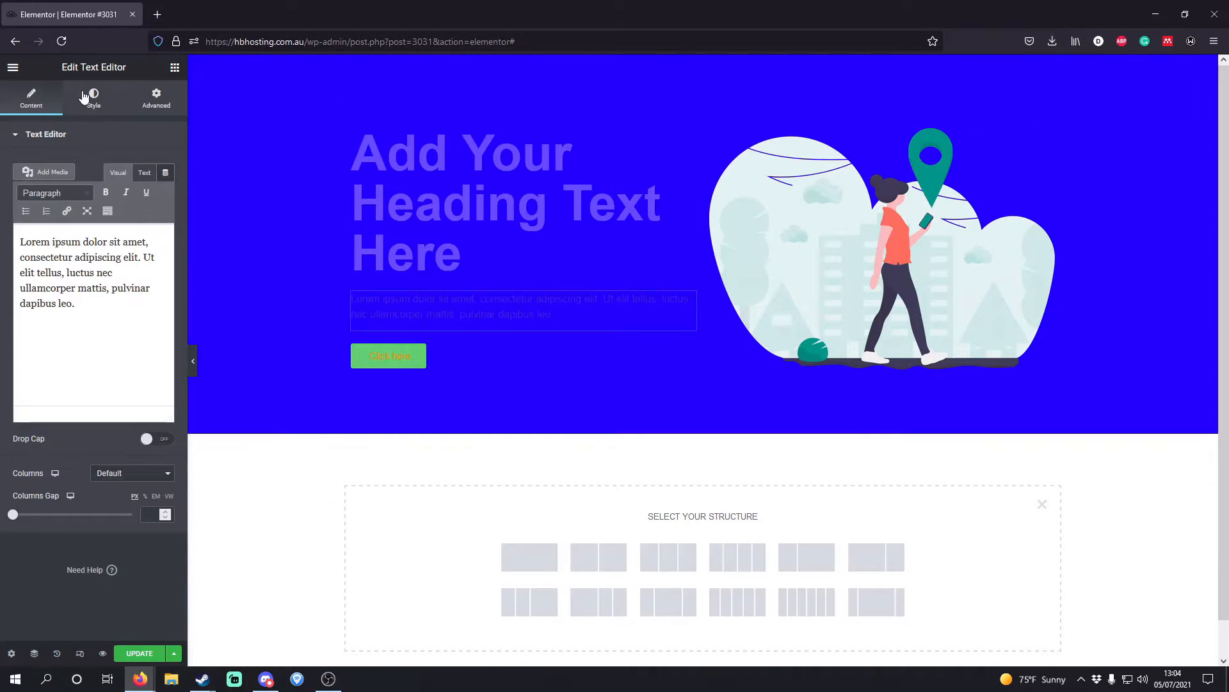
{"action": "left_click", "coordinate": [86, 97]}
{"action": "left_click", "coordinate": [153, 197]}
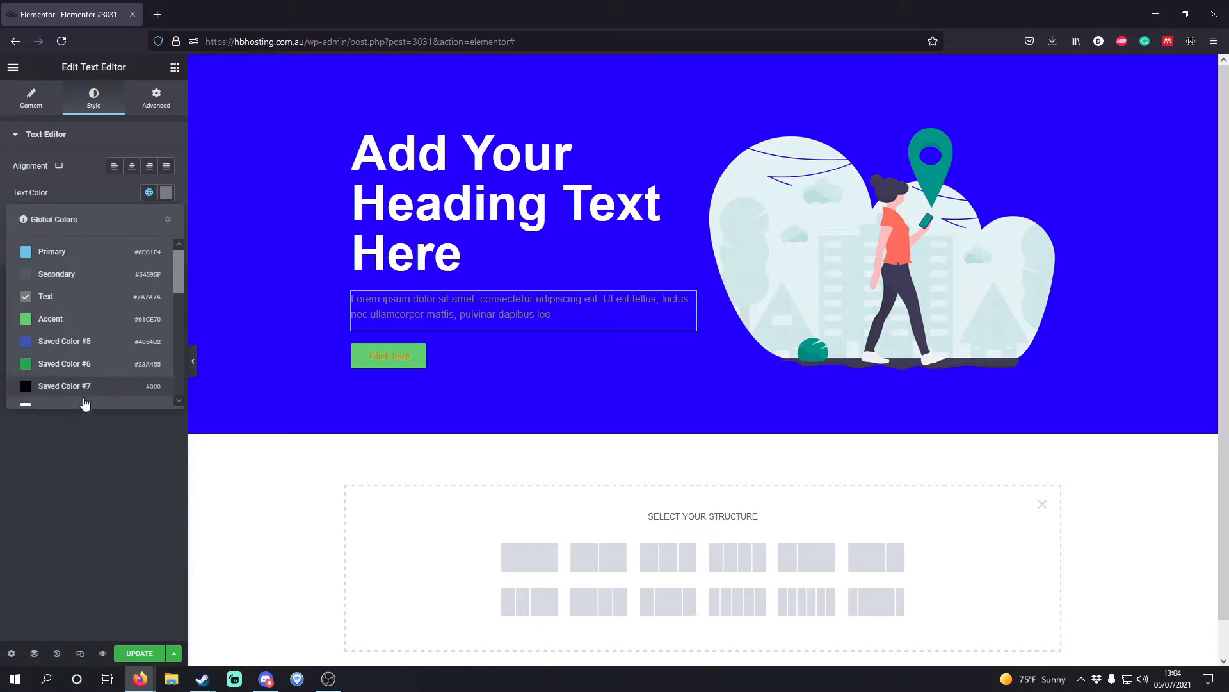
{"action": "left_click", "coordinate": [78, 400]}
{"action": "left_click", "coordinate": [166, 192]}
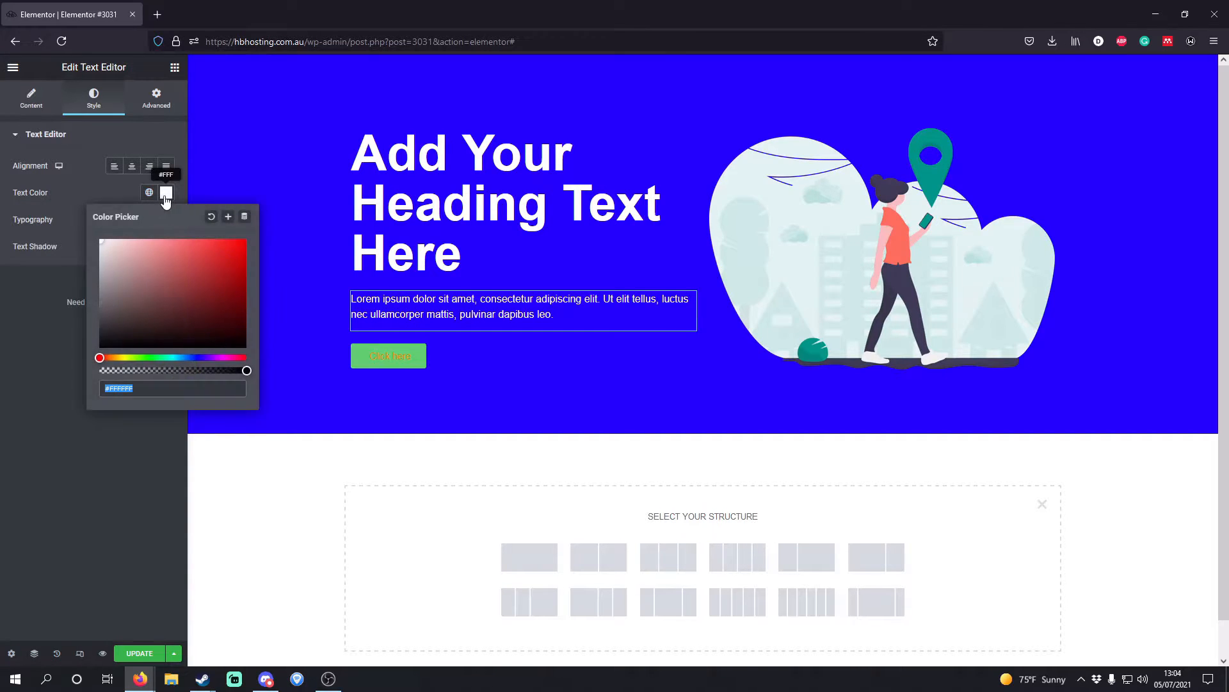
{"action": "left_click", "coordinate": [166, 192]}
Step: Try the other alignments on the paragraph, settle on left alignment, and set its font size to 17 px
{"action": "left_click", "coordinate": [132, 165]}
{"action": "left_click", "coordinate": [114, 166]}
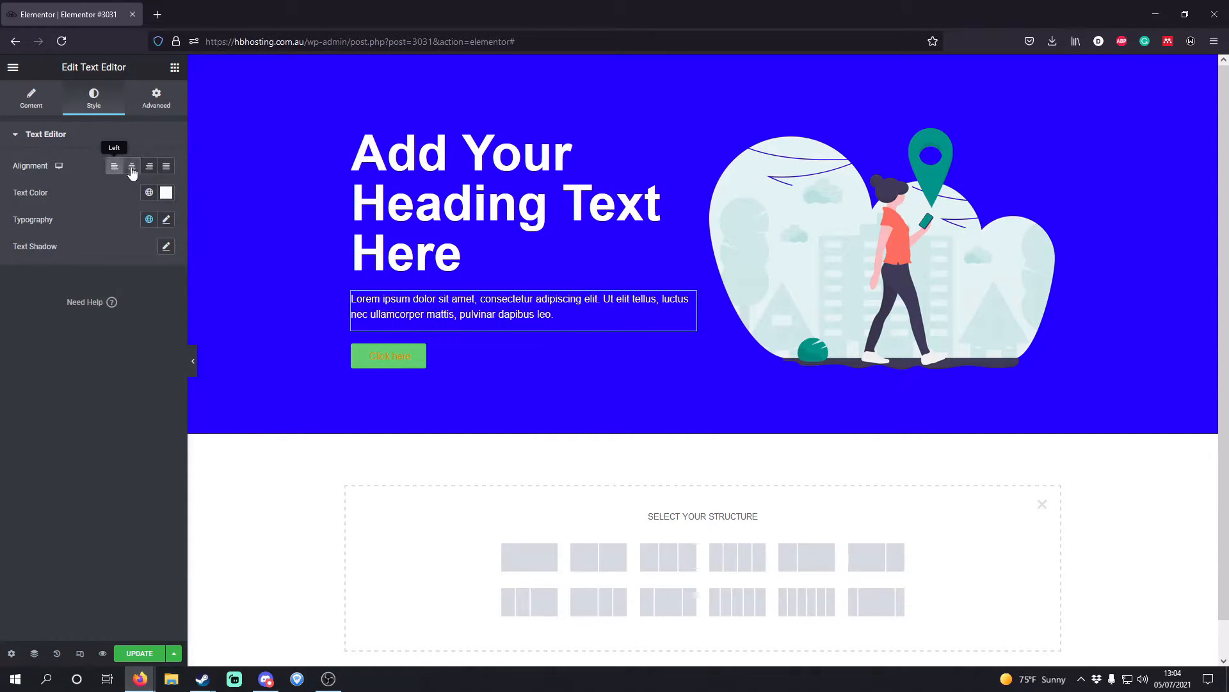
{"action": "left_click", "coordinate": [166, 166]}
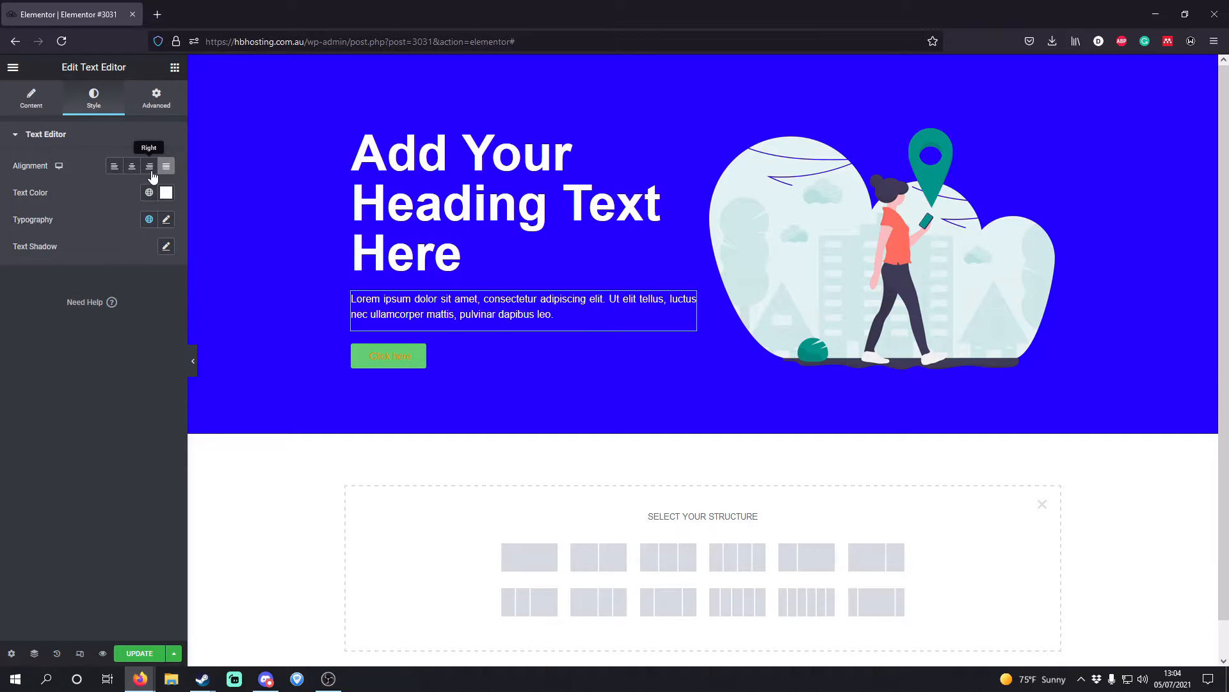
{"action": "left_click", "coordinate": [150, 166]}
{"action": "left_click", "coordinate": [114, 165]}
{"action": "left_click", "coordinate": [166, 220]}
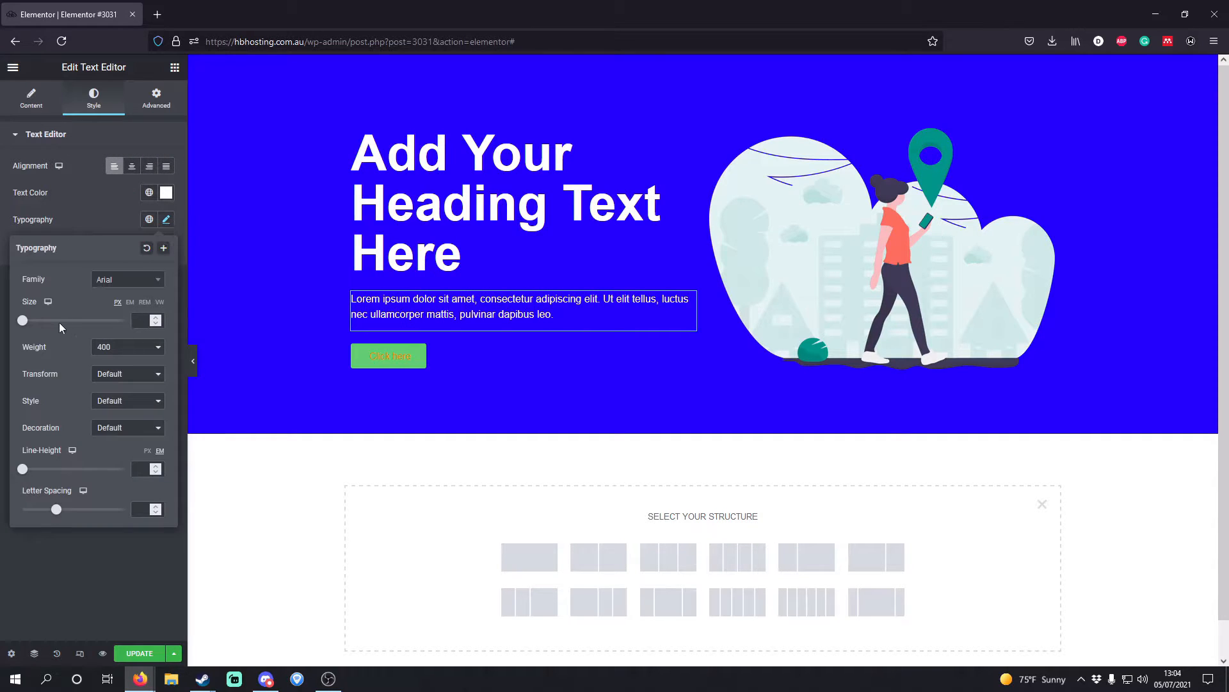
{"action": "left_click_drag", "start_coordinate": [25, 324], "coordinate": [34, 325]}
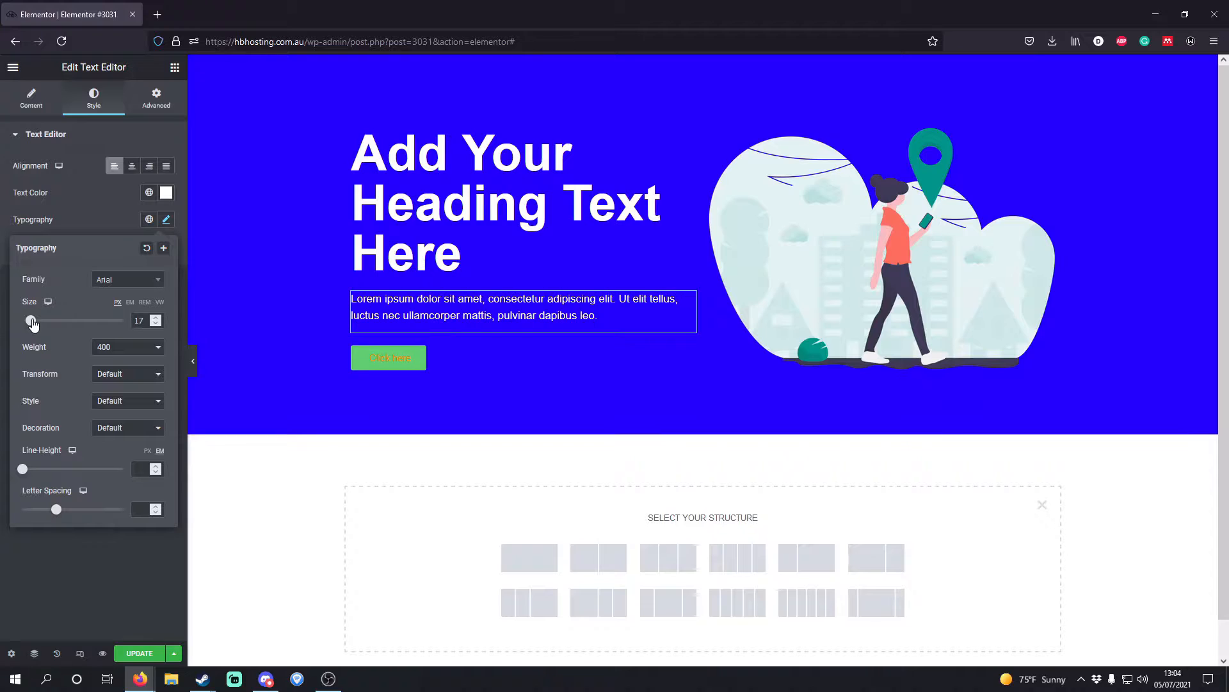
Step: Examine the button's link setting and its typography style options
{"action": "left_click", "coordinate": [499, 359]}
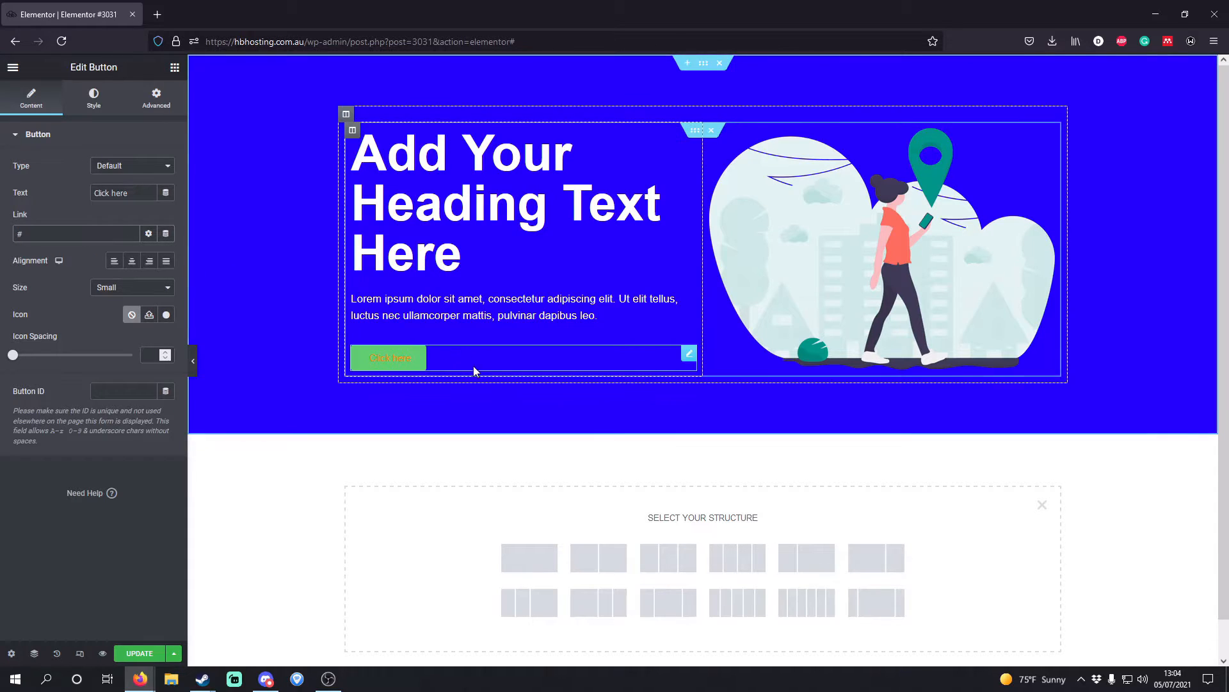
{"action": "left_click", "coordinate": [71, 236]}
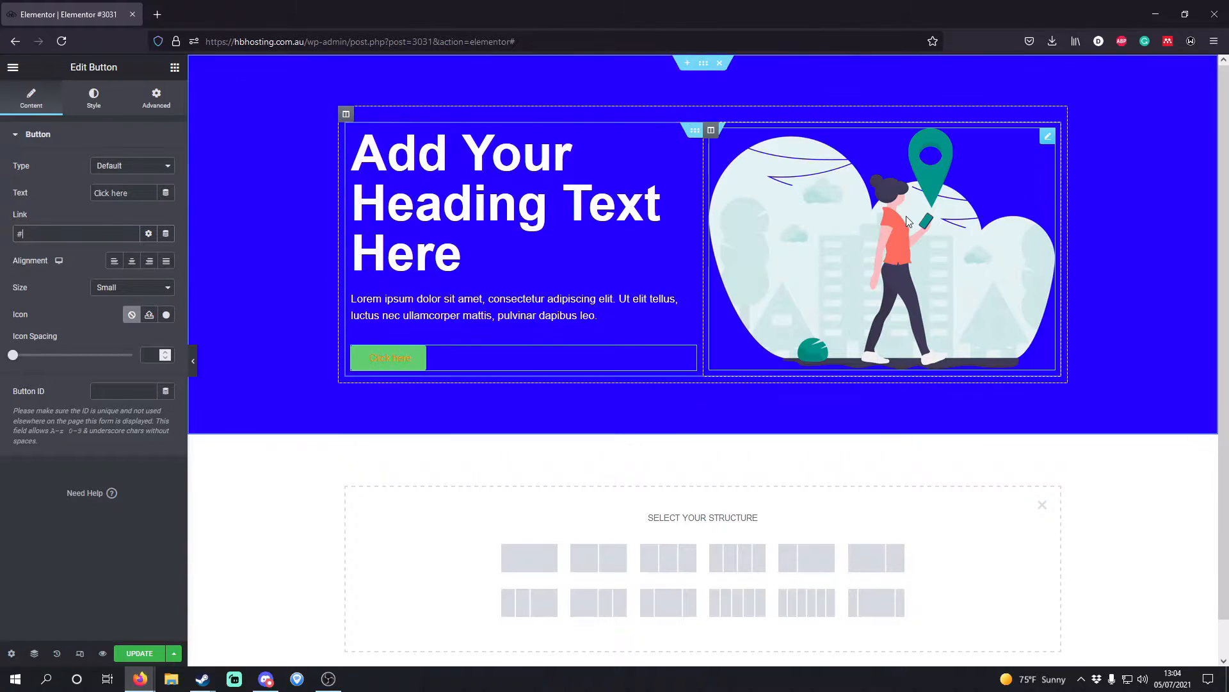
{"action": "left_click", "coordinate": [509, 317]}
{"action": "left_click", "coordinate": [503, 357]}
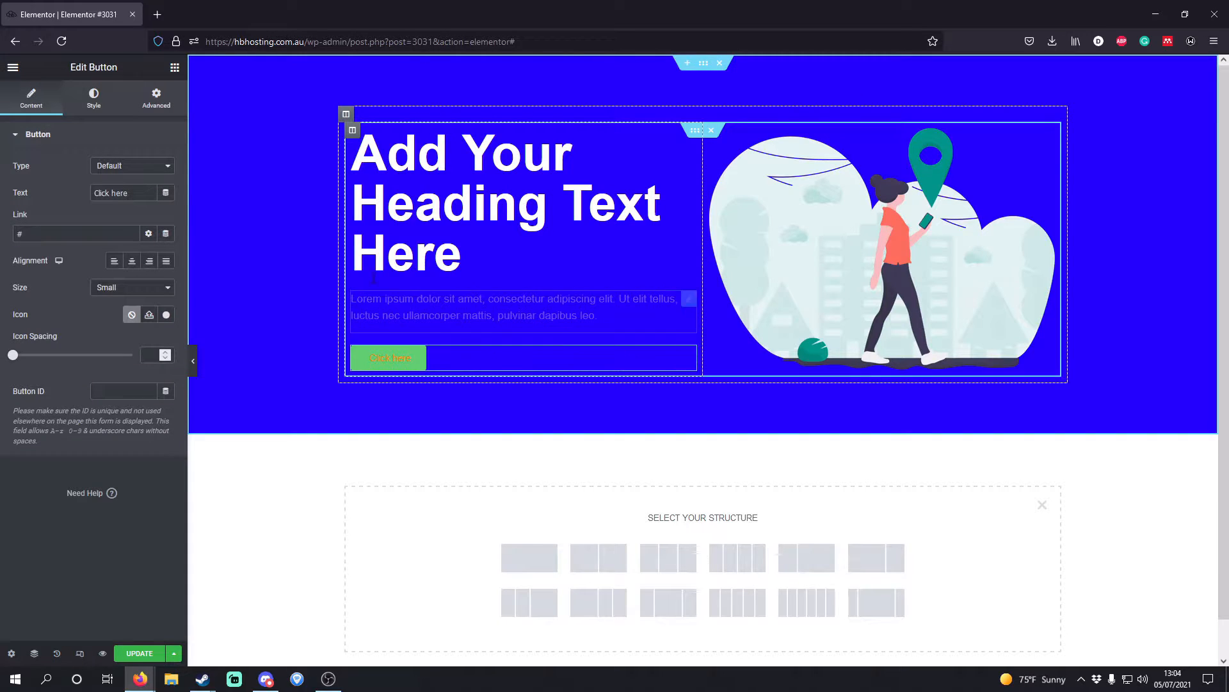
{"action": "left_click", "coordinate": [80, 100]}
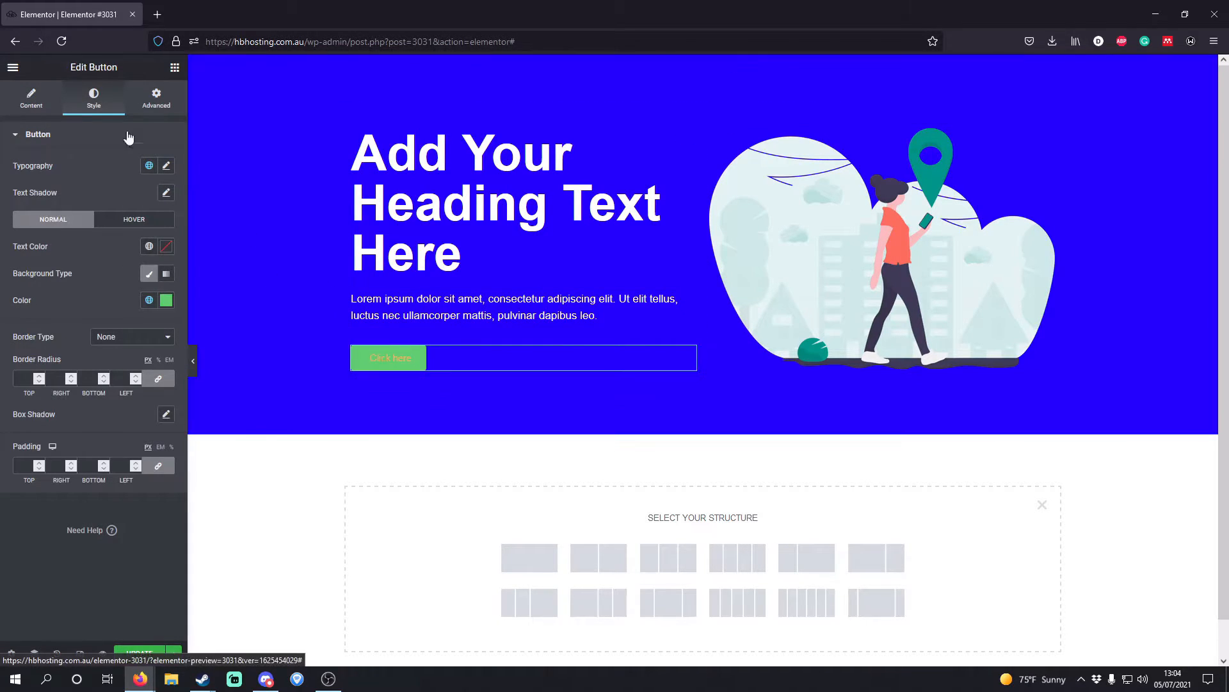
{"action": "left_click", "coordinate": [166, 168]}
{"action": "left_click", "coordinate": [167, 170]}
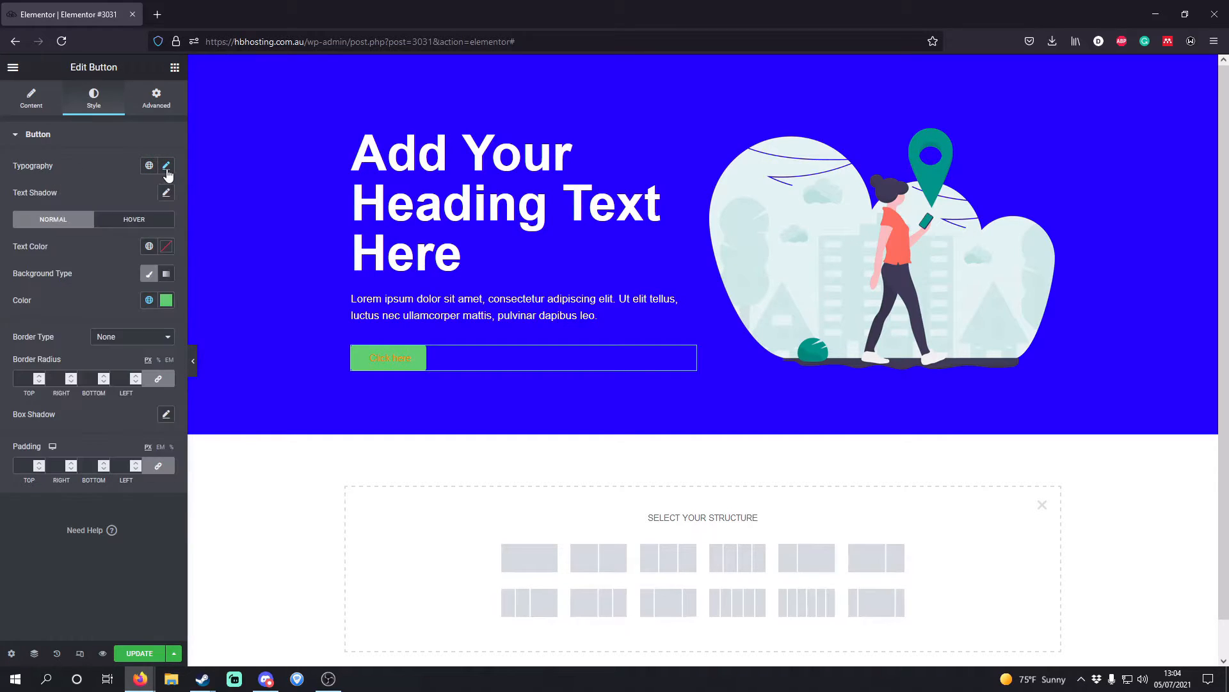
Step: Set the button's hover text color to Saved Color #5 and its hover background color to Primary
{"action": "left_click", "coordinate": [142, 224]}
{"action": "left_click", "coordinate": [68, 219]}
{"action": "left_click", "coordinate": [135, 224]}
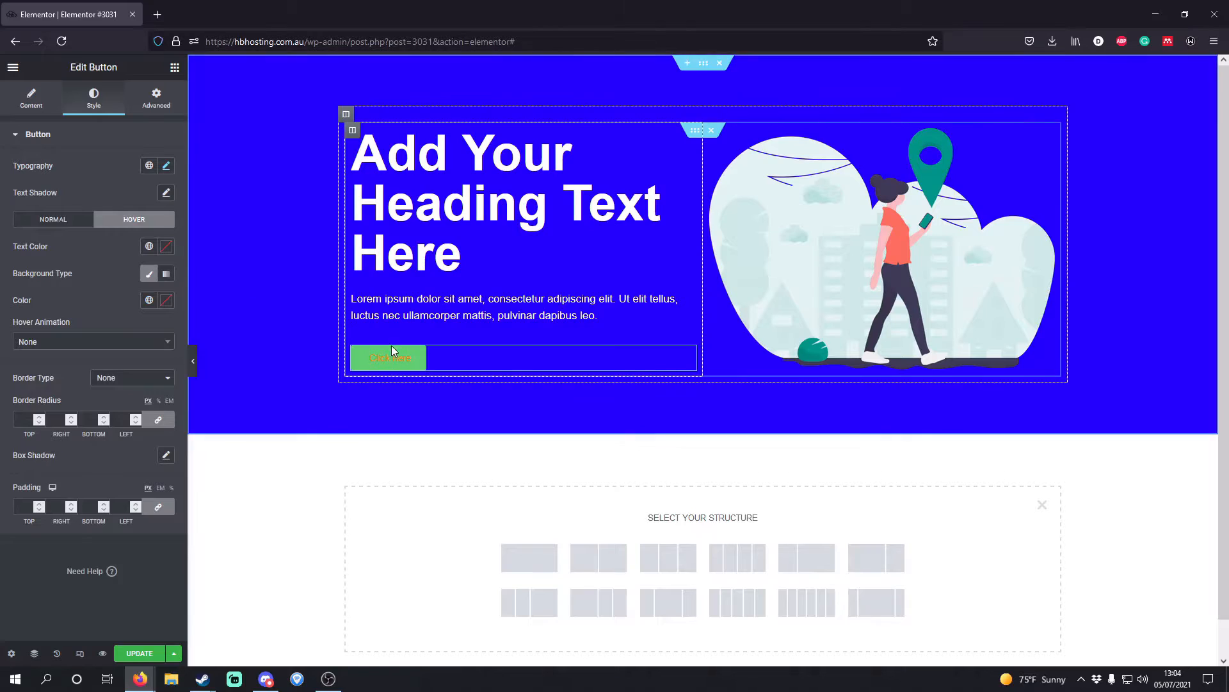
{"action": "left_click", "coordinate": [149, 247]}
{"action": "left_click", "coordinate": [91, 395]}
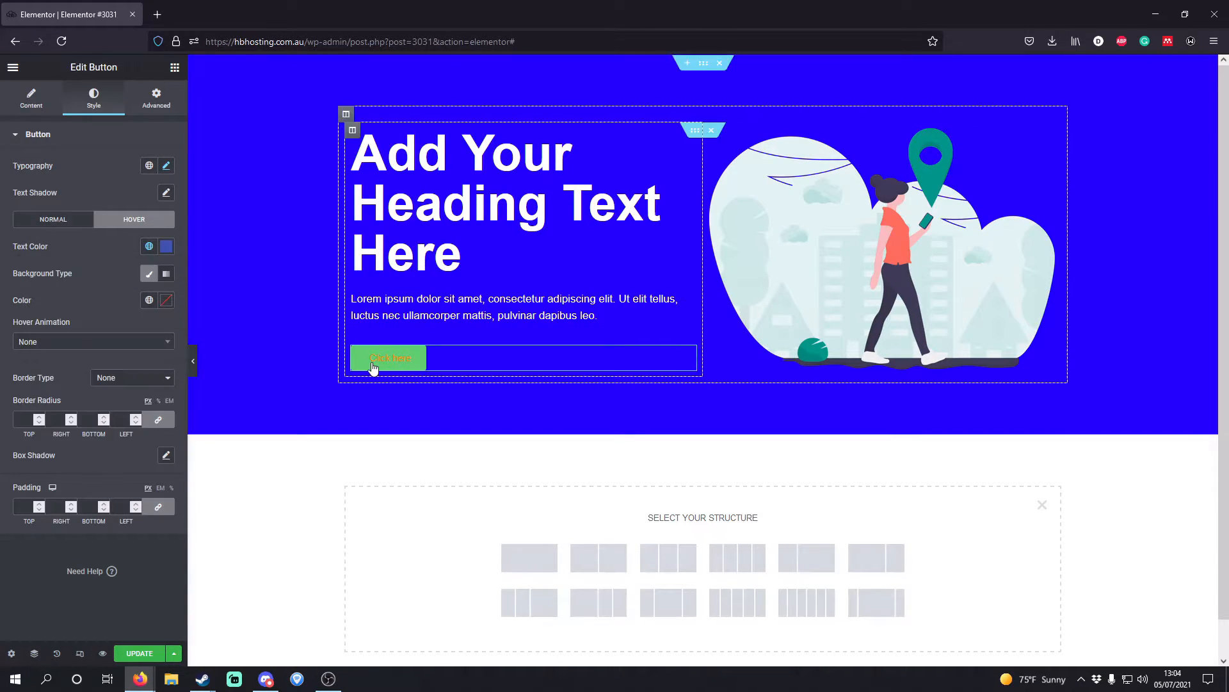
{"action": "left_click", "coordinate": [149, 300]}
{"action": "left_click", "coordinate": [90, 359]}
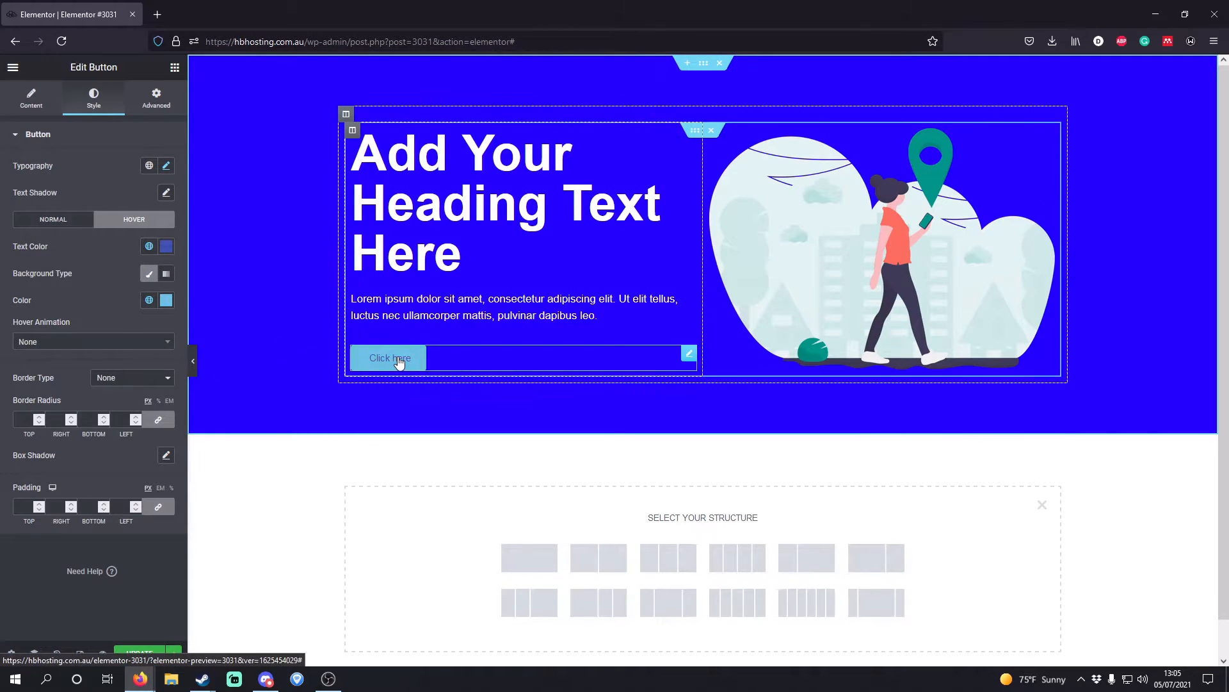
Step: Change the button's hover text color to the white Saved Color #8
{"action": "left_click", "coordinate": [149, 245]}
{"action": "scroll", "coordinate": [90, 359], "scroll_direction": "down", "scroll_amount": 2}
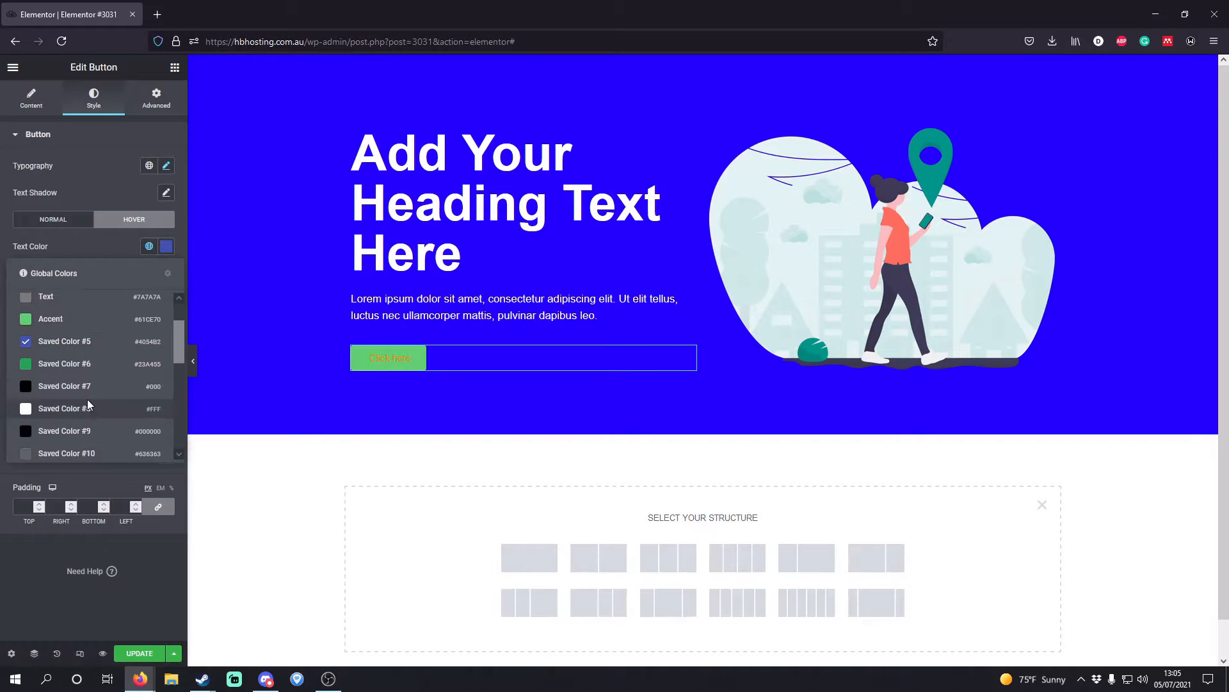
{"action": "left_click", "coordinate": [87, 399]}
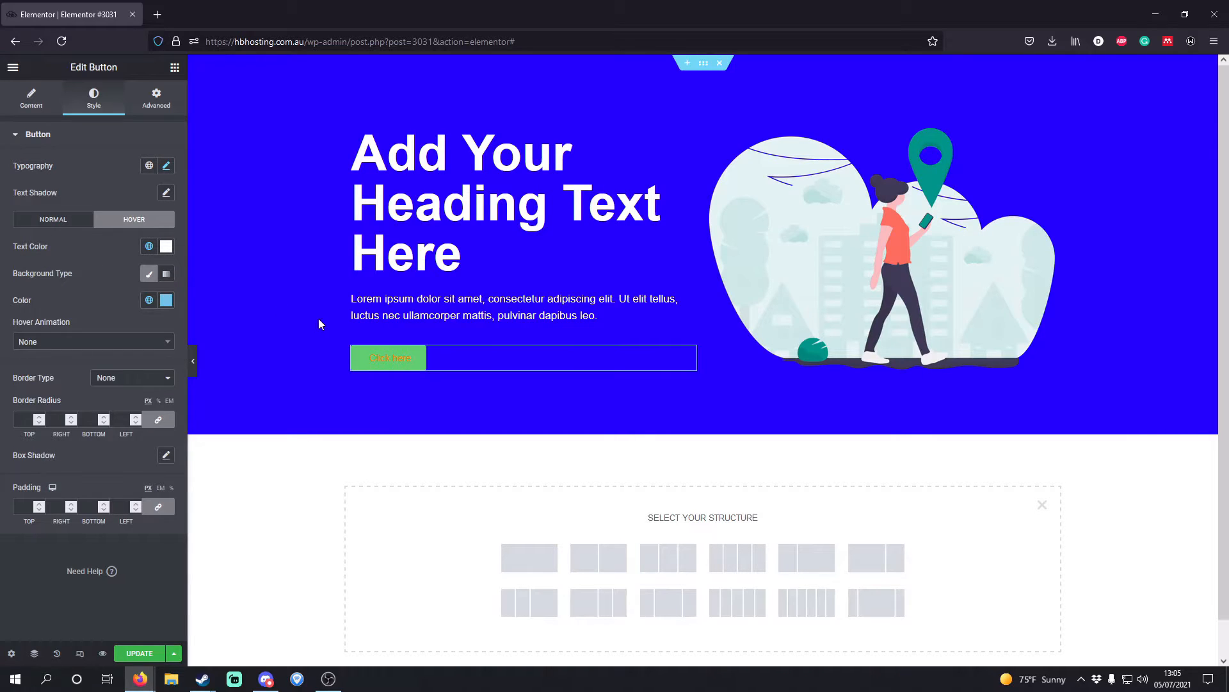
Step: Set the button's normal-state text color to the Primary global color
{"action": "left_click", "coordinate": [57, 225]}
{"action": "left_click", "coordinate": [147, 250]}
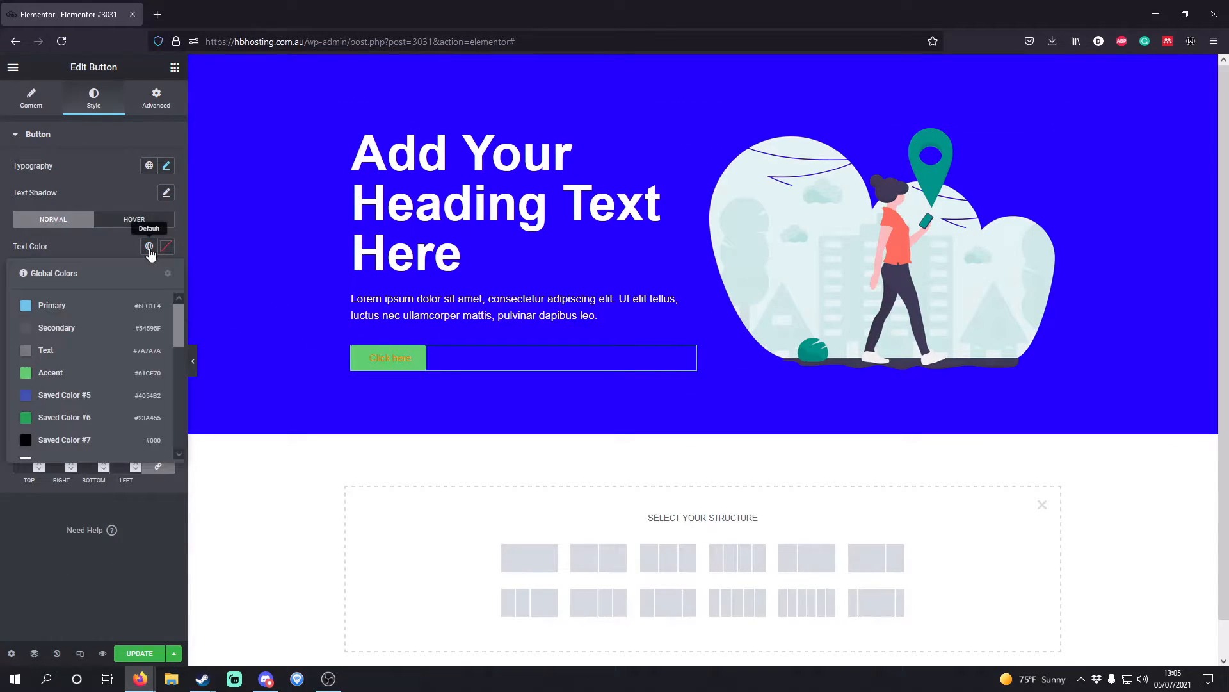
{"action": "left_click", "coordinate": [114, 306]}
Step: Try a saved dark blue global color as the button's normal-state background
{"action": "left_click", "coordinate": [149, 299]}
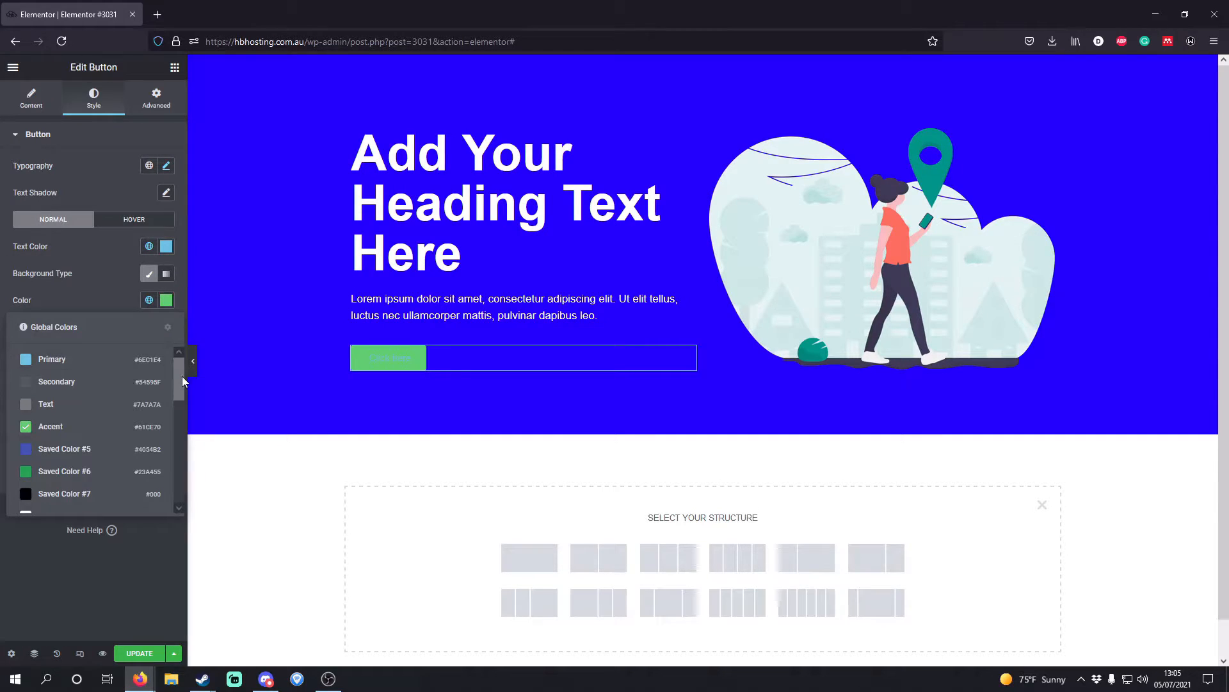
{"action": "left_click_drag", "start_coordinate": [182, 376], "coordinate": [182, 495]}
{"action": "left_click", "coordinate": [133, 497]}
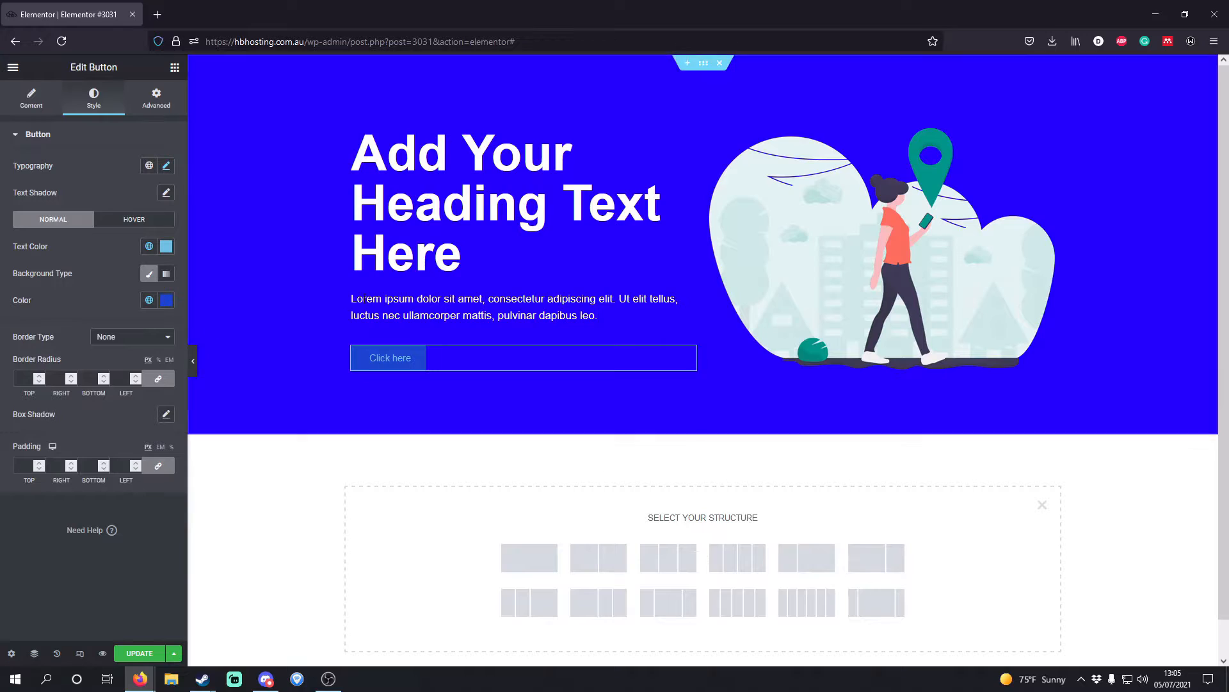
Step: Set the button's normal-state background to a custom bright red, #FF0000
{"action": "left_click", "coordinate": [166, 300]}
{"action": "left_click", "coordinate": [168, 415]}
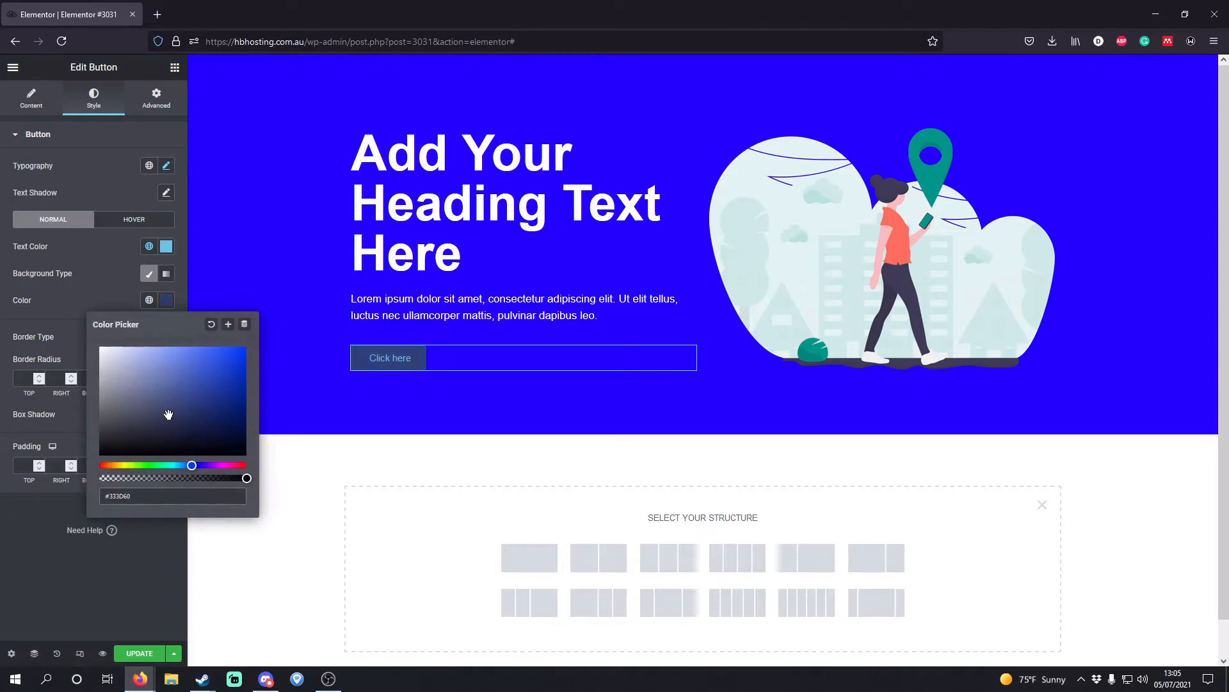
{"action": "left_click_drag", "start_coordinate": [160, 465], "coordinate": [93, 454]}
{"action": "left_click", "coordinate": [245, 360]}
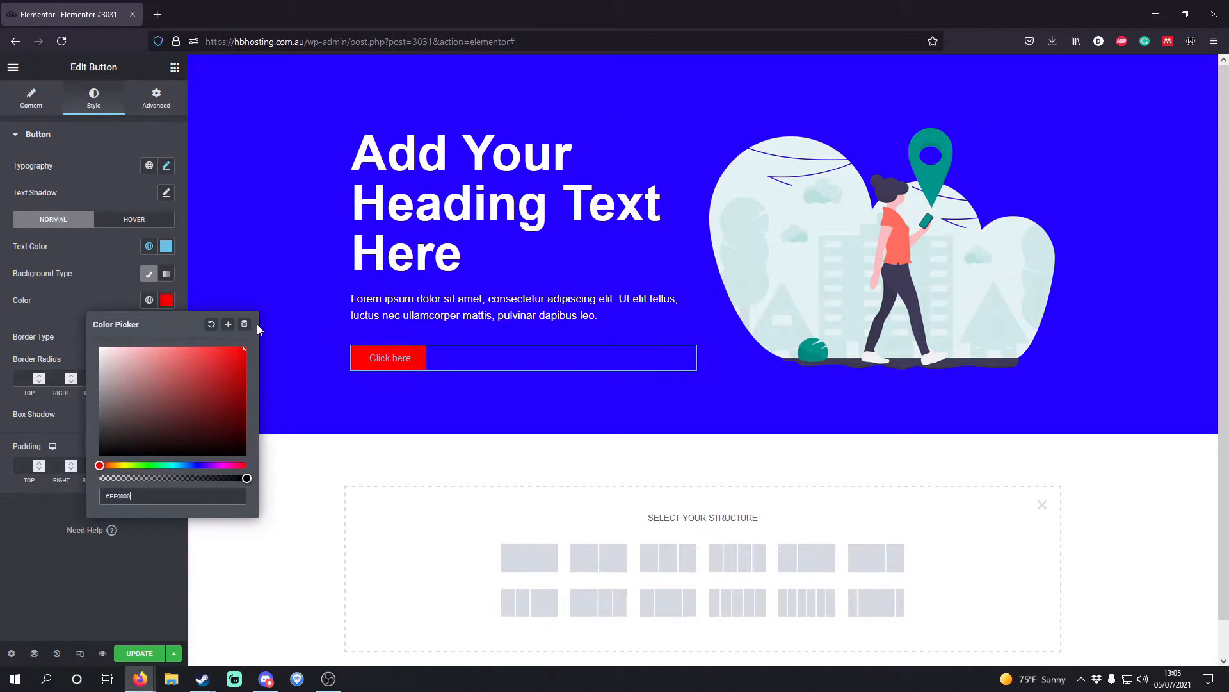
Step: Round the hero button by setting its border radius to 16 px on all corners
{"action": "left_click", "coordinate": [80, 301]}
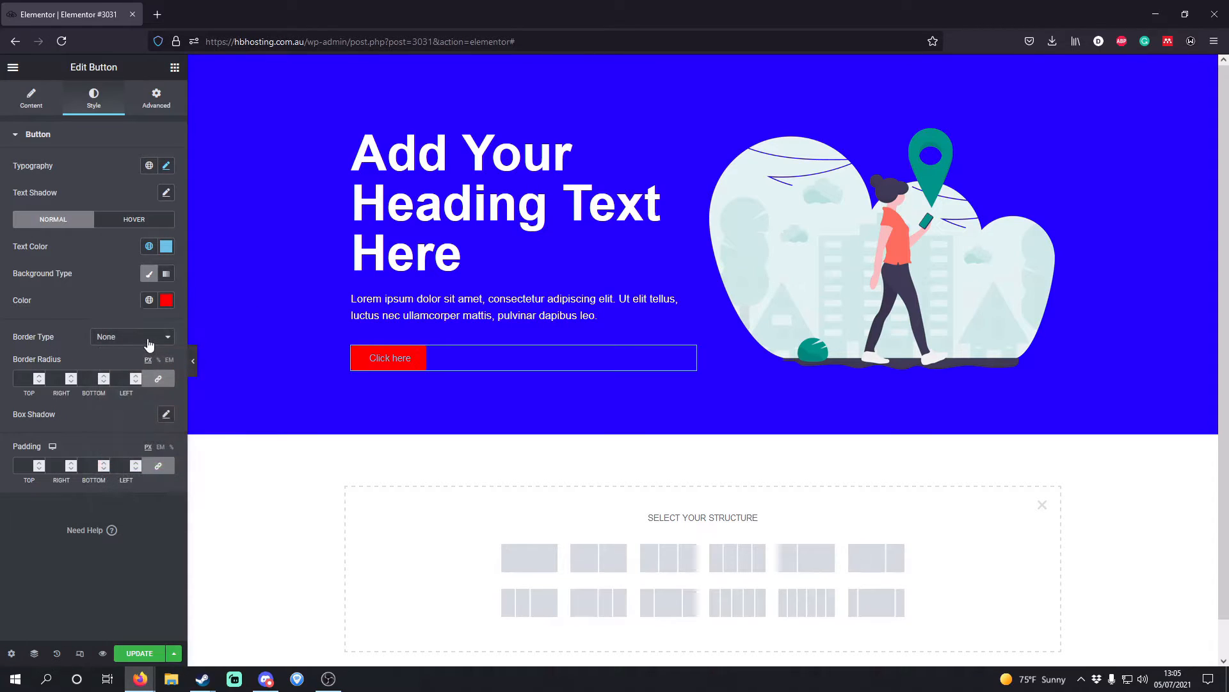
{"action": "left_click", "coordinate": [39, 375]}
{"action": "left_click", "coordinate": [40, 375]}
Step: Add a single-column section below the hero and place a Form widget in it
{"action": "left_click", "coordinate": [560, 558]}
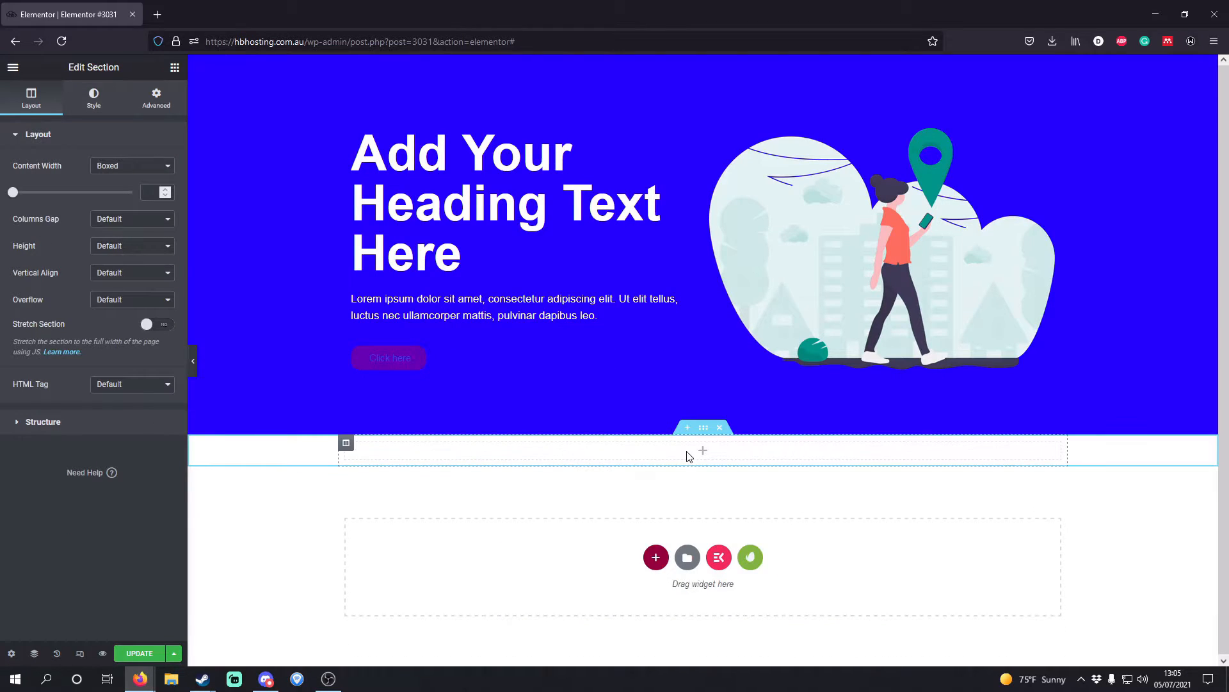
{"action": "left_click", "coordinate": [609, 456]}
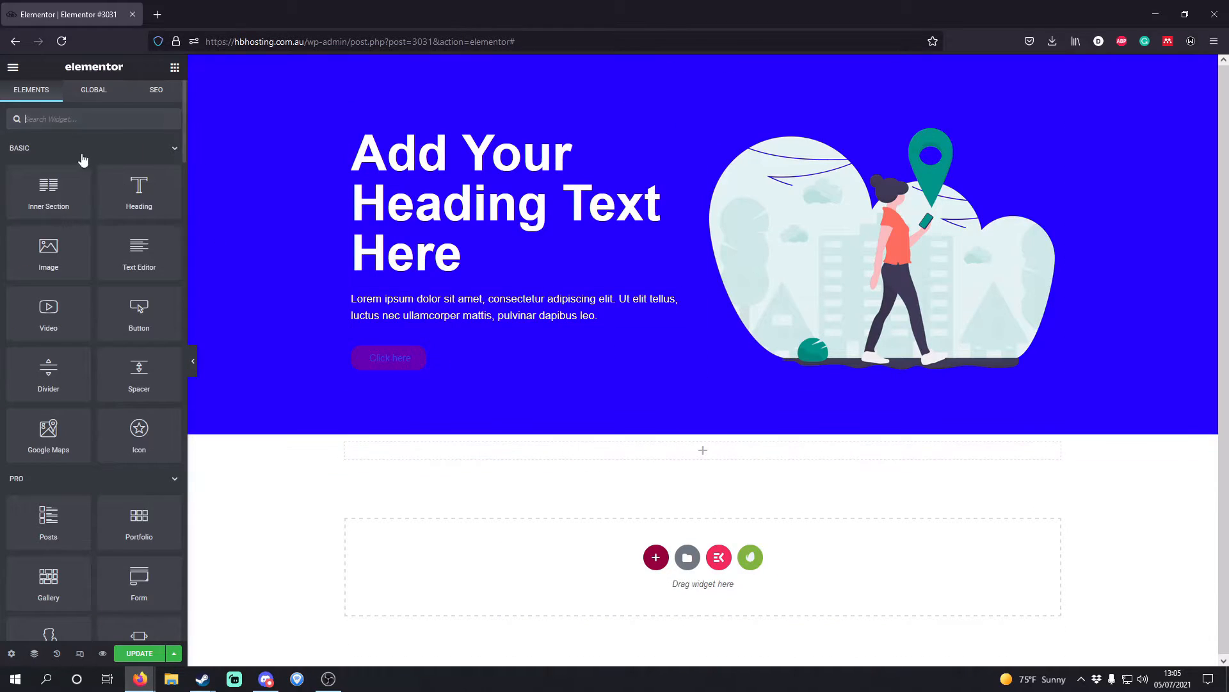
{"action": "left_click", "coordinate": [71, 122]}
{"action": "type", "text": "forms"}
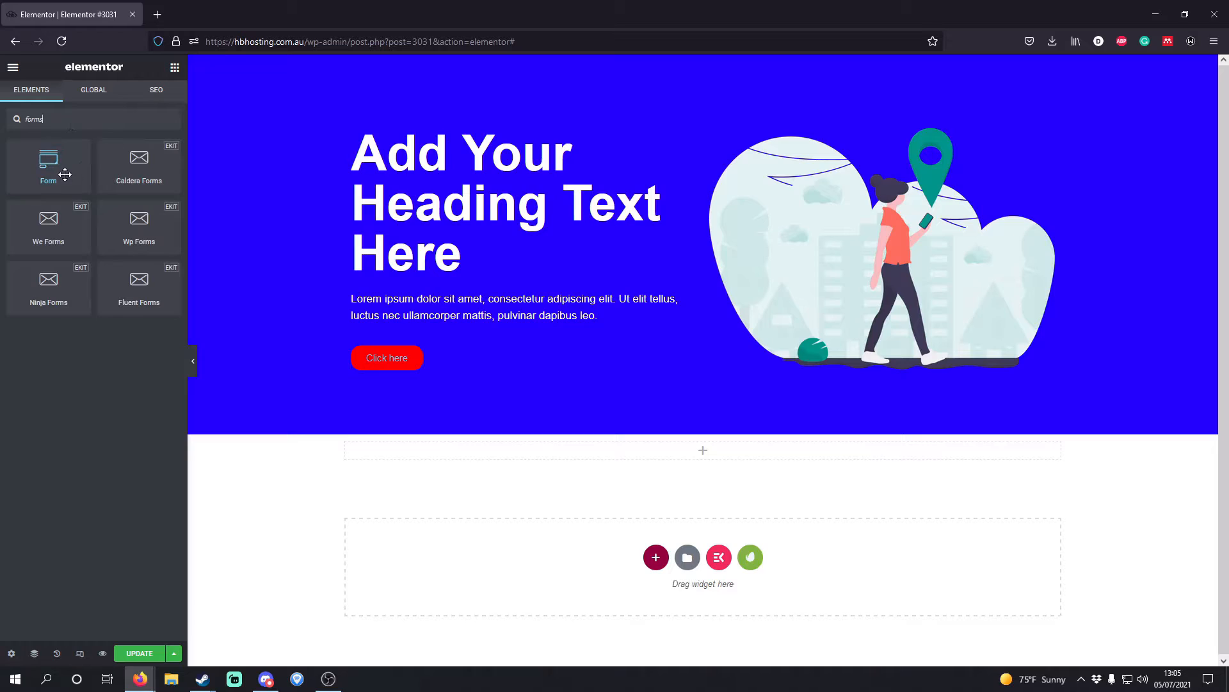
{"action": "left_click_drag", "start_coordinate": [59, 169], "coordinate": [743, 455]}
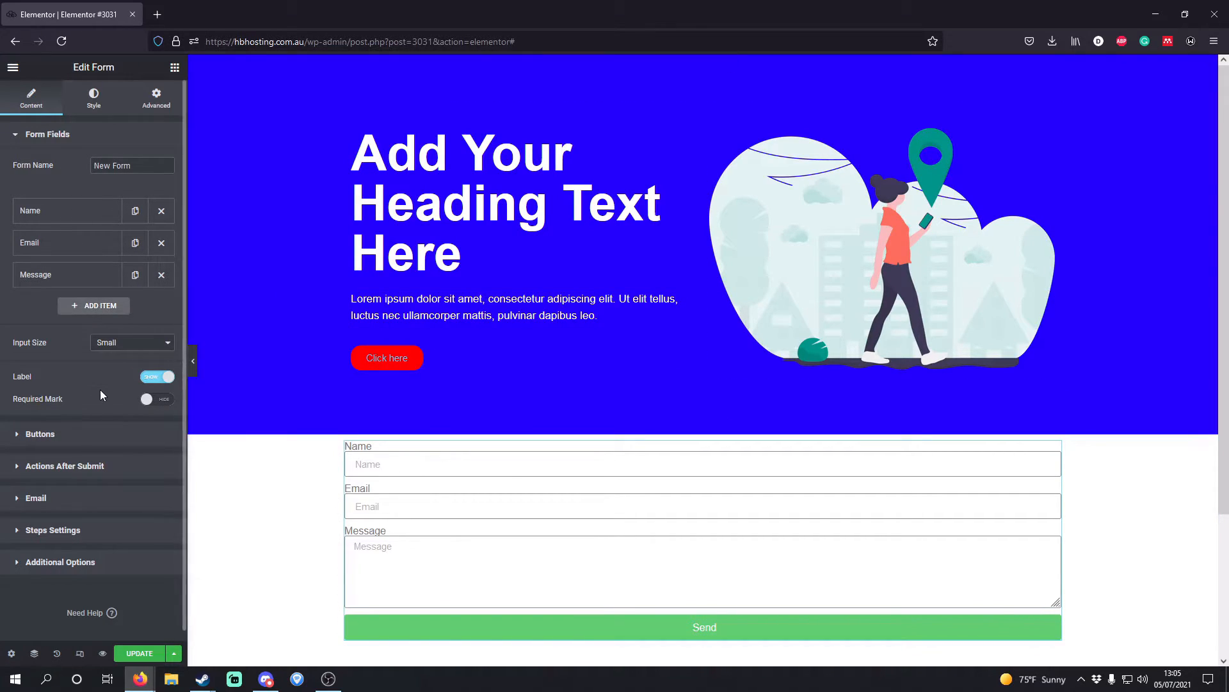
Step: Toggle the form's field labels off and back on, and show the required mark
{"action": "left_click", "coordinate": [152, 379]}
{"action": "left_click", "coordinate": [152, 378]}
{"action": "left_click", "coordinate": [153, 402]}
{"action": "left_click", "coordinate": [153, 403]}
Step: Try a 25% column width for the form's Send button, ending with 20%
{"action": "left_click", "coordinate": [84, 444]}
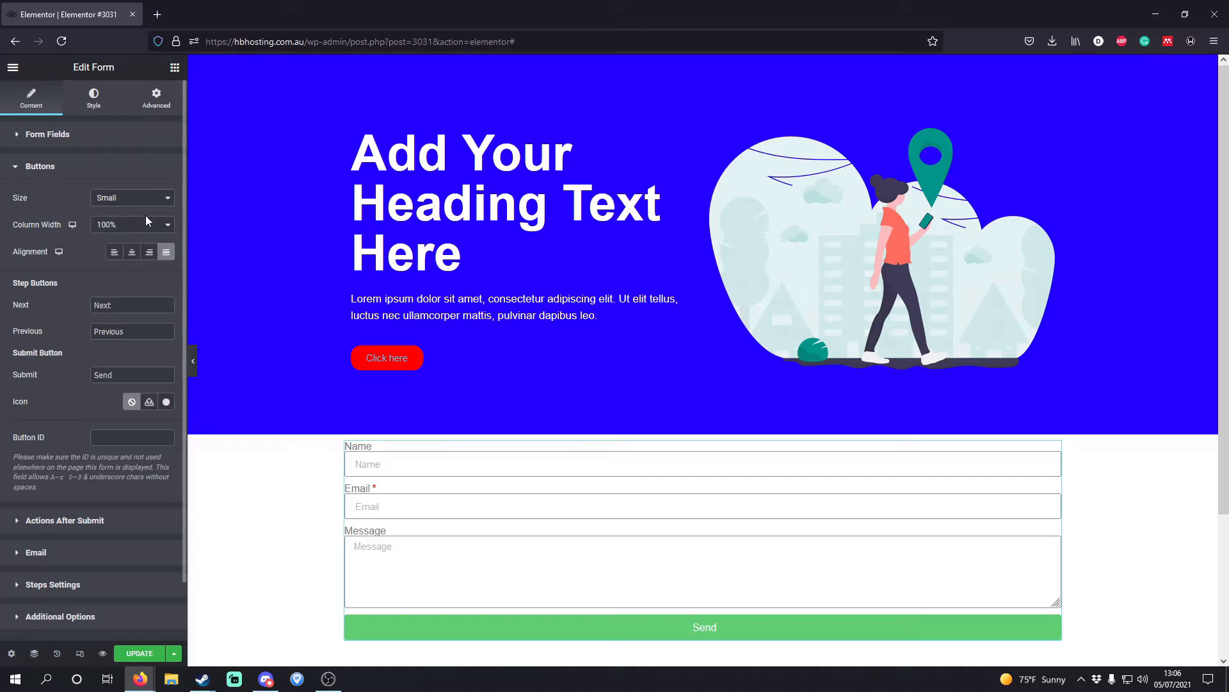
{"action": "left_click", "coordinate": [125, 224]}
{"action": "left_click", "coordinate": [125, 397]}
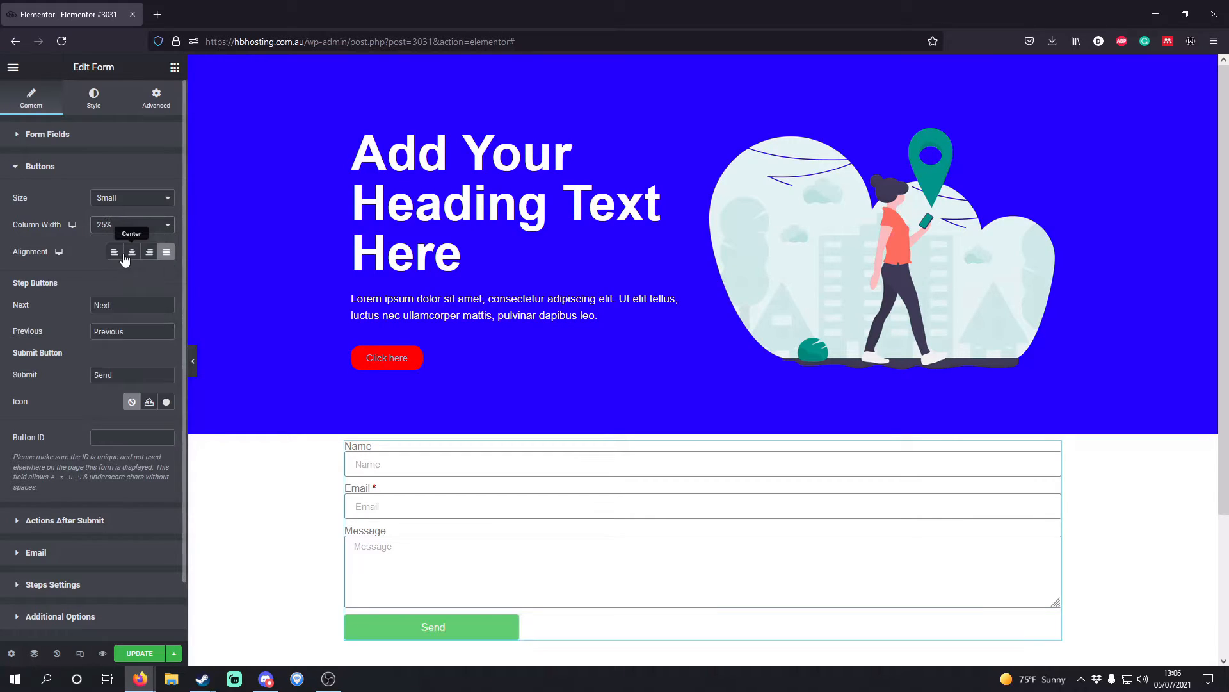
{"action": "left_click", "coordinate": [114, 226]}
{"action": "left_click", "coordinate": [117, 241]}
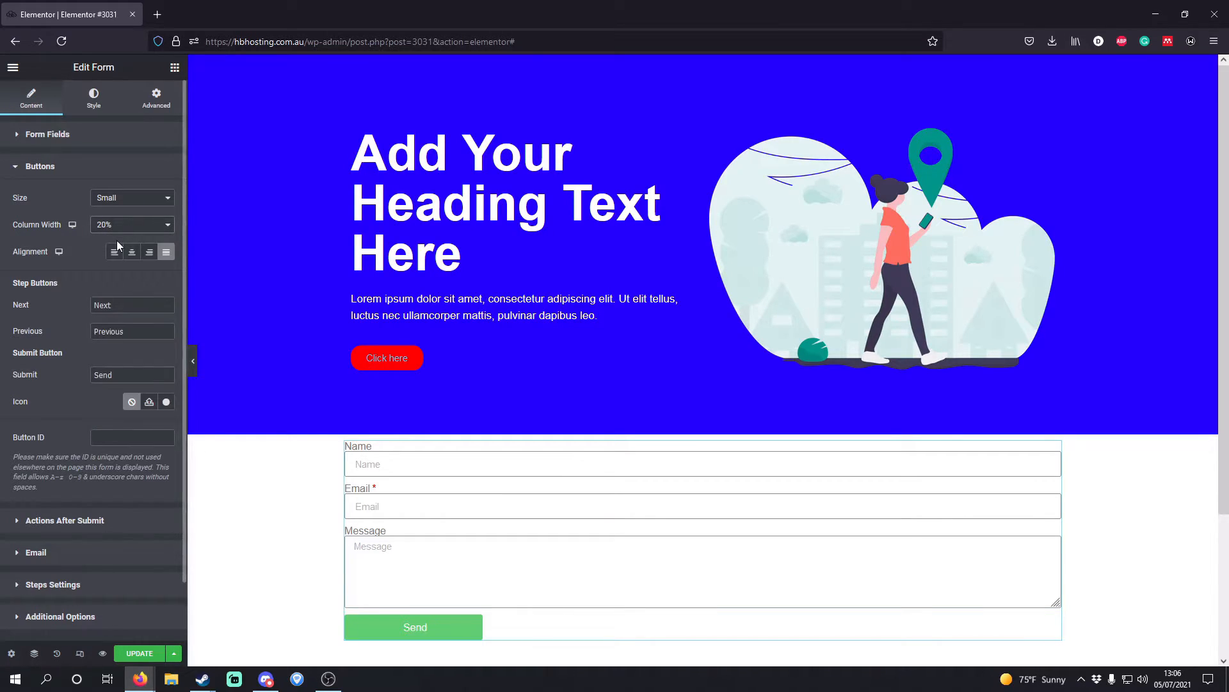
Step: Try left and center alignment for the form's Send button and return it to Justified
{"action": "left_click", "coordinate": [115, 253]}
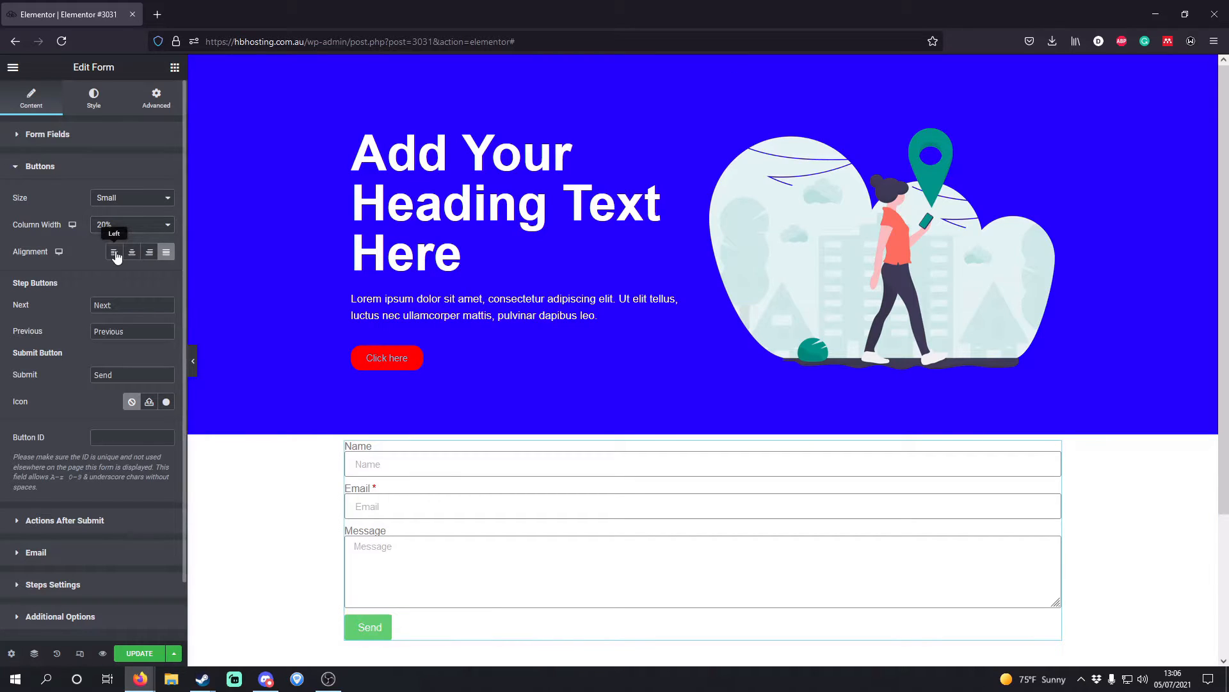
{"action": "left_click", "coordinate": [131, 252]}
{"action": "left_click", "coordinate": [166, 252]}
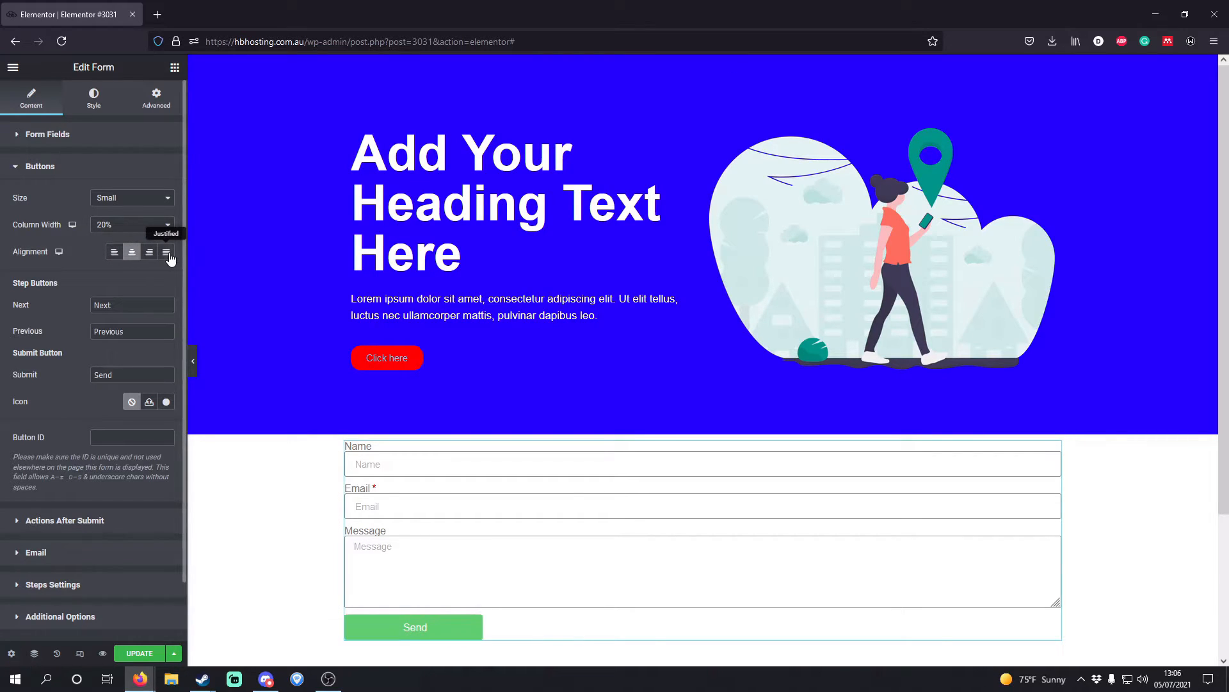
Step: Clear the To, From Email and From Name fields in the form's email settings
{"action": "left_click", "coordinate": [90, 522]}
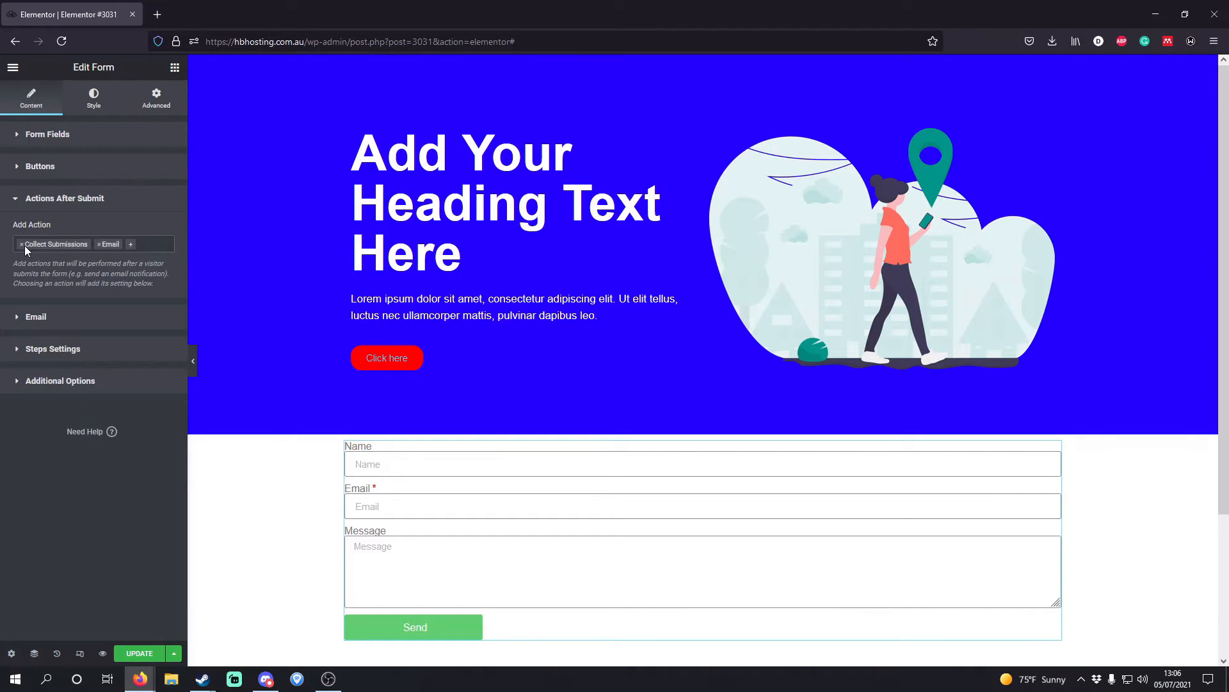
{"action": "left_click", "coordinate": [76, 316]}
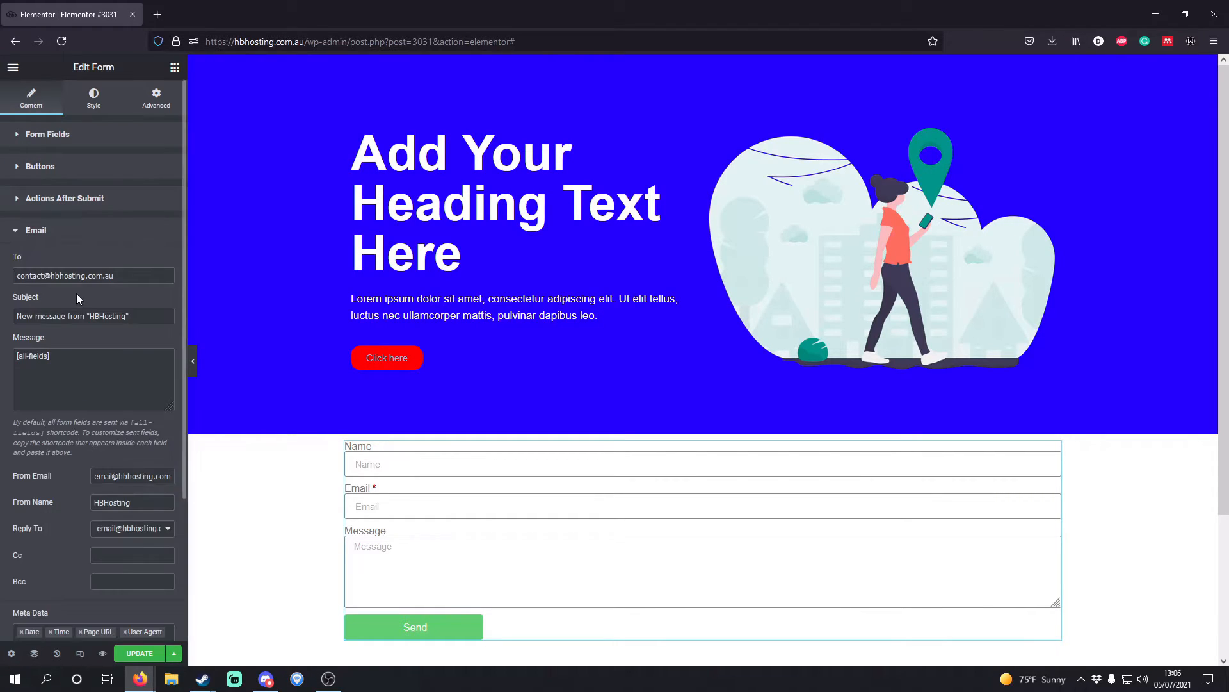
{"action": "key", "text": "ctrl+a"}
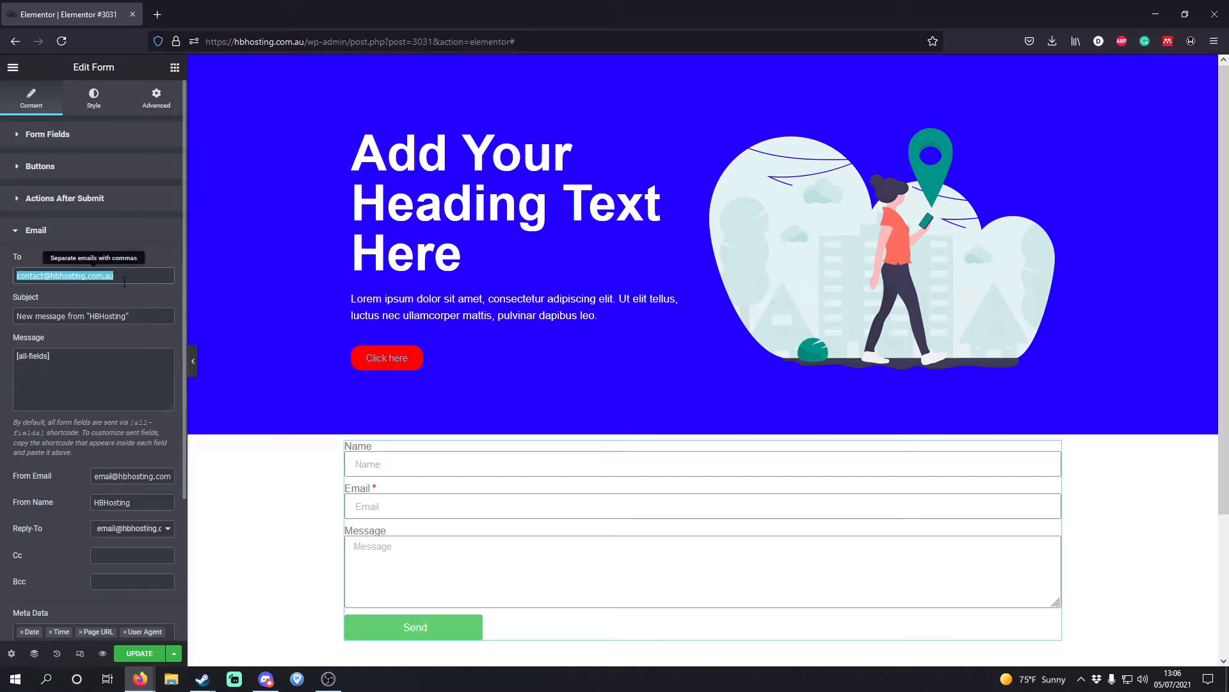
{"action": "key", "text": "BackSpace"}
{"action": "key", "text": "BackSpace"}
{"action": "key", "text": "BackSpace"}
{"action": "key", "text": "BackSpace"}
{"action": "key", "text": "BackSpace"}
{"action": "key", "text": "BackSpace"}
{"action": "key", "text": "BackSpace"}
{"action": "key", "text": "BackSpace"}
{"action": "key", "text": "BackSpace"}
{"action": "key", "text": "BackSpace"}
{"action": "key", "text": "BackSpace"}
{"action": "key", "text": "BackSpace"}
{"action": "key", "text": "BackSpace"}
{"action": "key", "text": "BackSpace"}
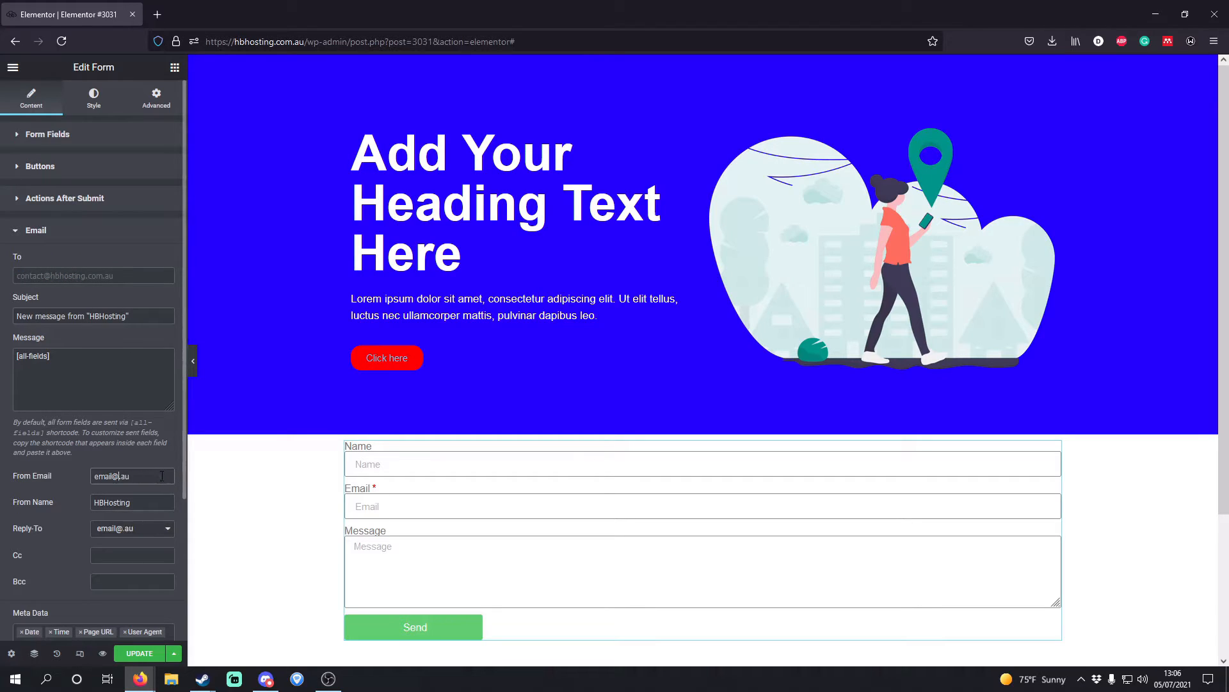
{"action": "key", "text": "BackSpace"}
{"action": "key", "text": "BackSpace"}
{"action": "key", "text": "BackSpace"}
{"action": "key", "text": "BackSpace"}
{"action": "key", "text": "BackSpace"}
{"action": "key", "text": "BackSpace"}
{"action": "key", "text": "BackSpace"}
{"action": "left_click", "coordinate": [141, 529]}
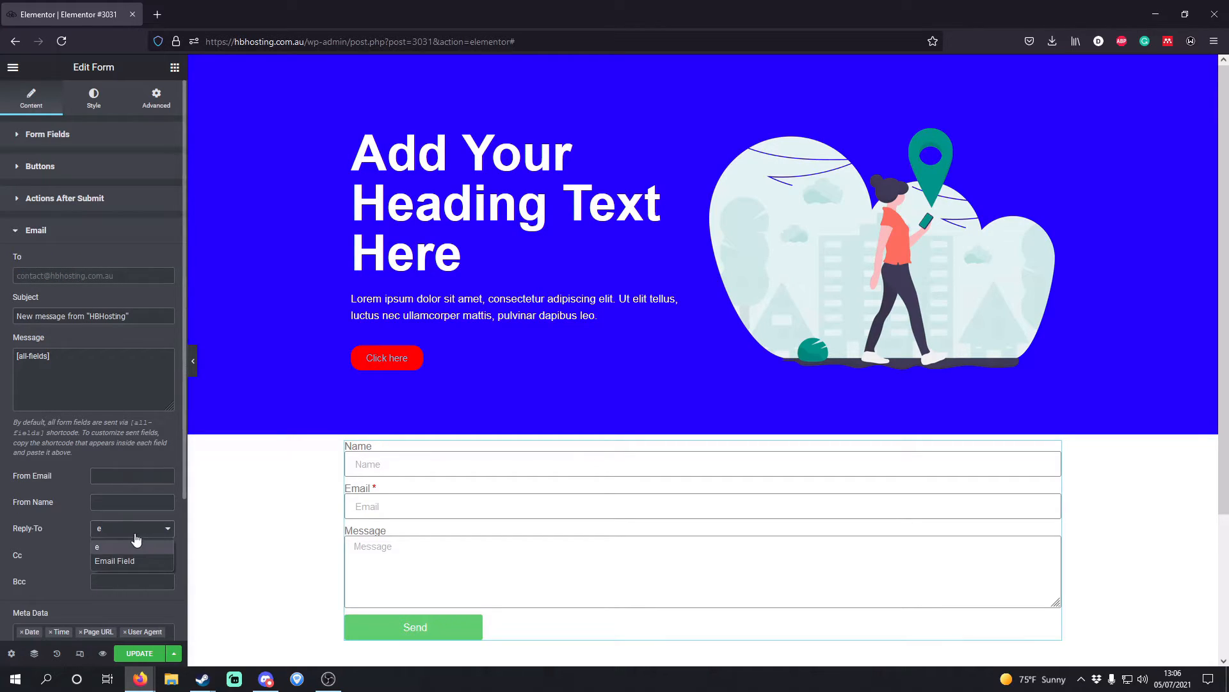
{"action": "left_click", "coordinate": [69, 503]}
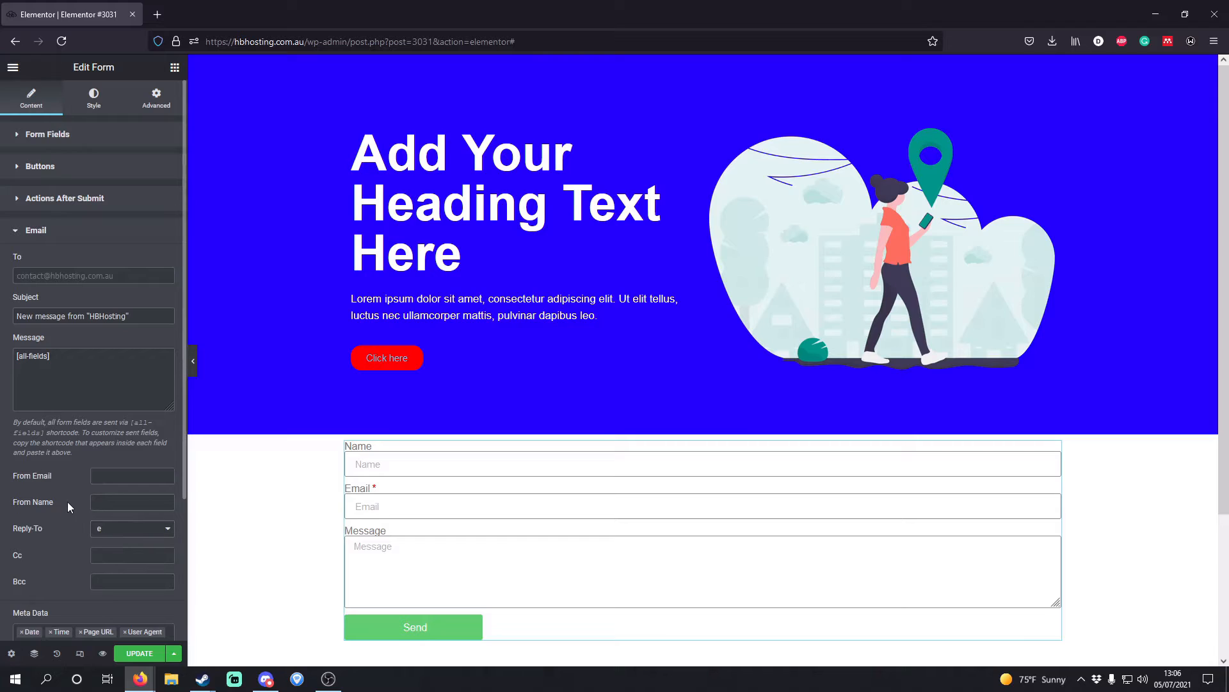
{"action": "triple_click", "coordinate": [90, 367]}
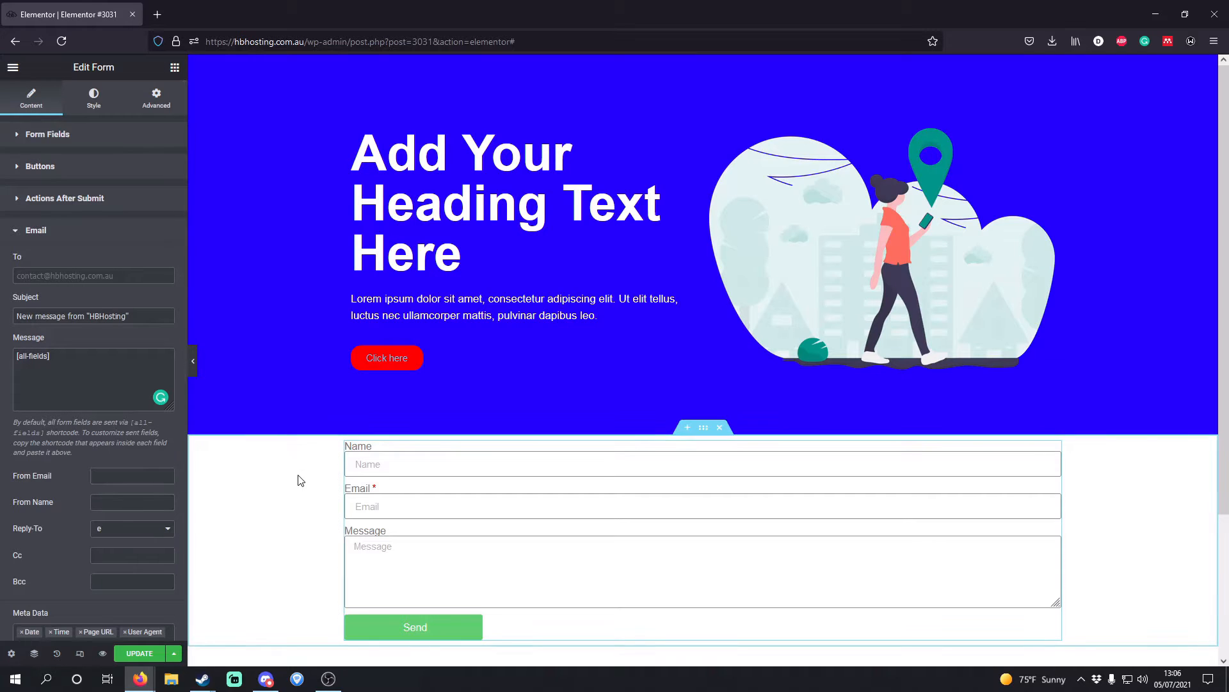
{"action": "scroll", "coordinate": [349, 476], "scroll_direction": "down", "scroll_amount": 2}
{"action": "scroll", "coordinate": [349, 476], "scroll_direction": "up", "scroll_amount": 2}
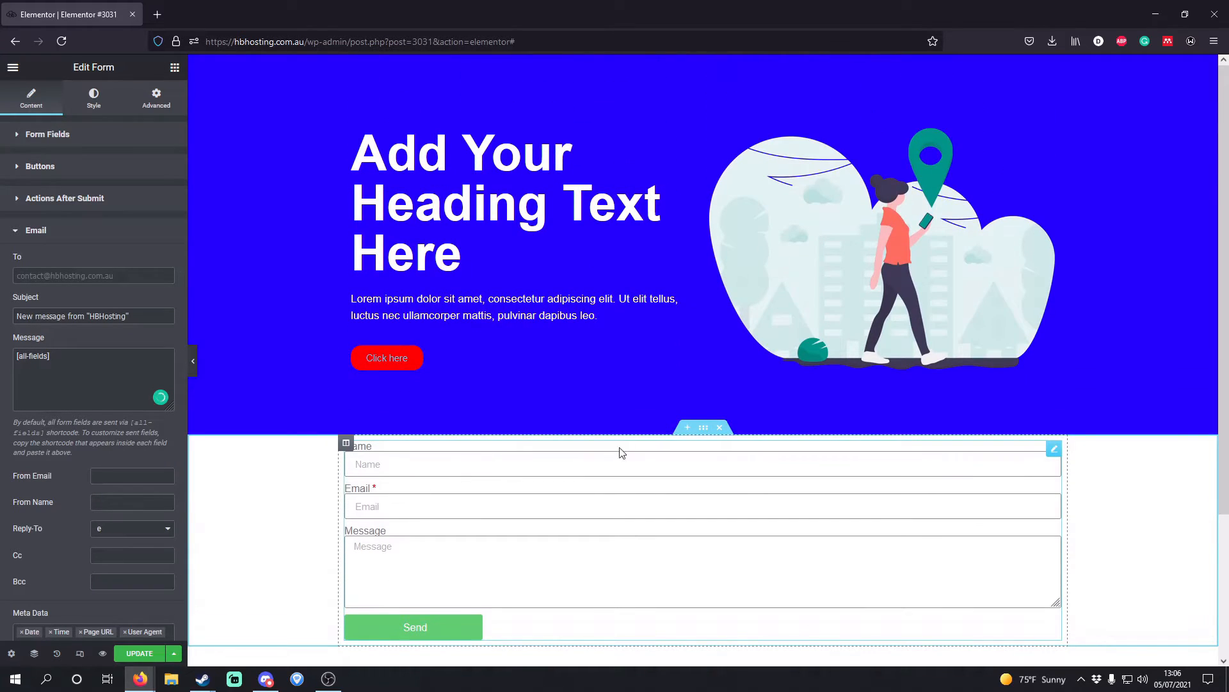
Step: Place a Menu Anchor widget directly above the form and give it the ID "contat"
{"action": "left_click", "coordinate": [175, 68]}
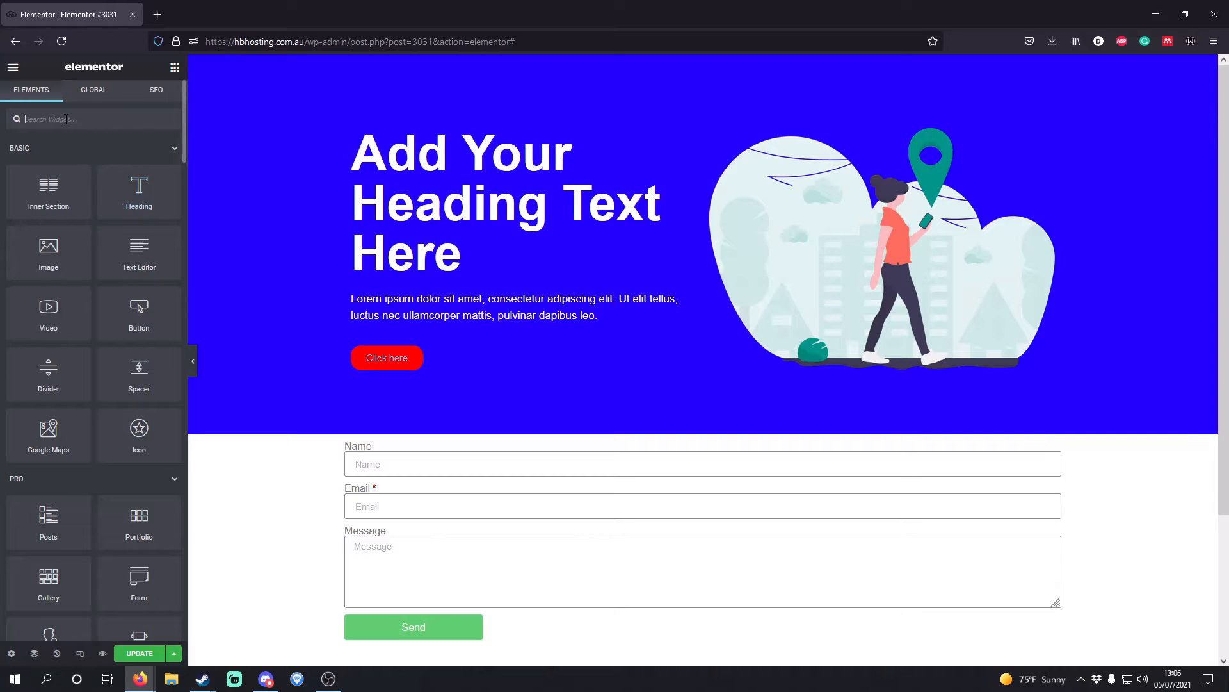
{"action": "type", "text": "an"}
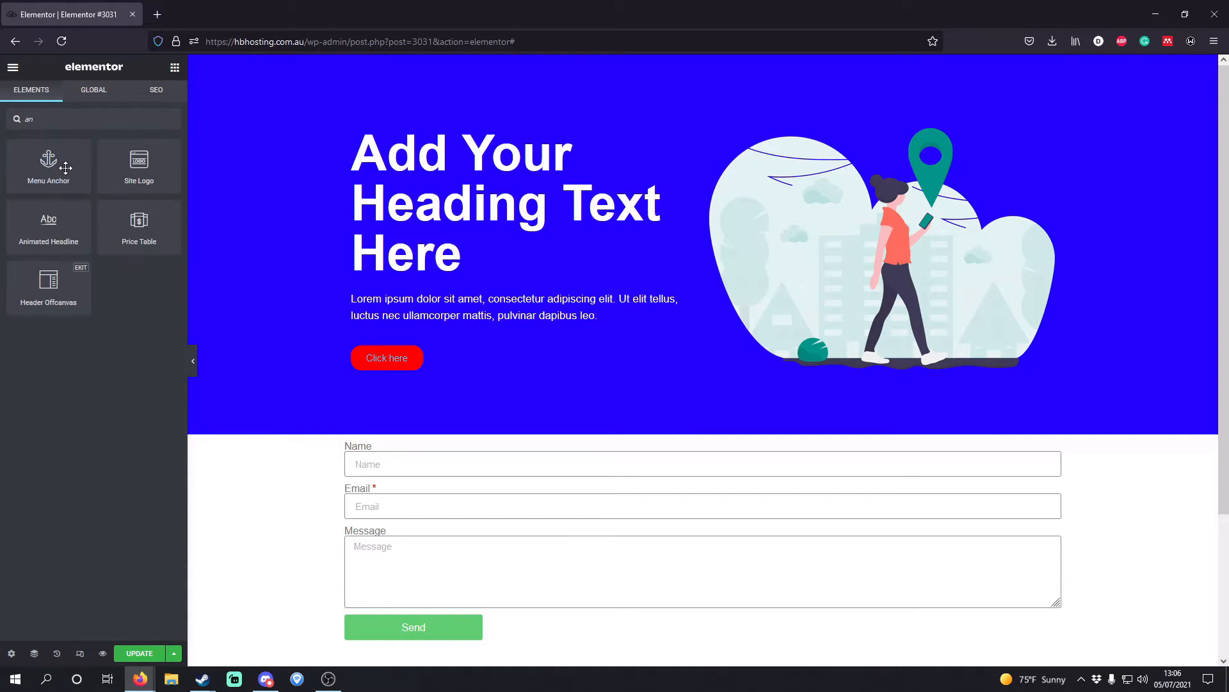
{"action": "left_click_drag", "start_coordinate": [64, 168], "coordinate": [486, 458]}
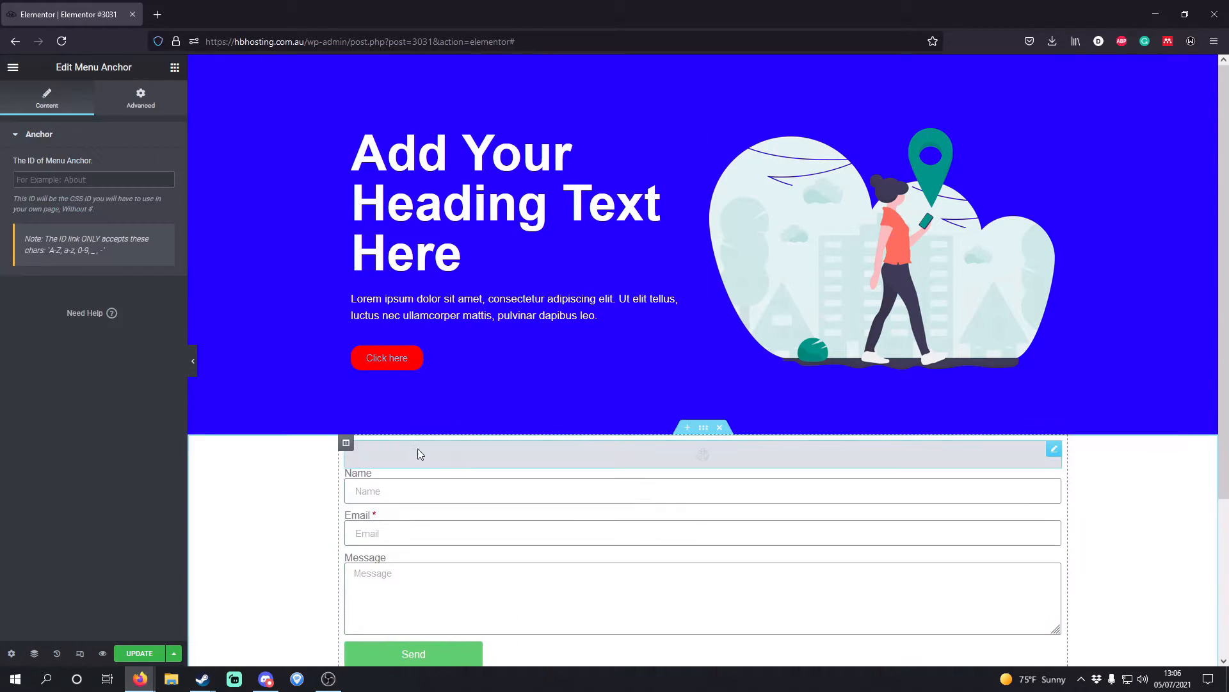
{"action": "left_click", "coordinate": [79, 180]}
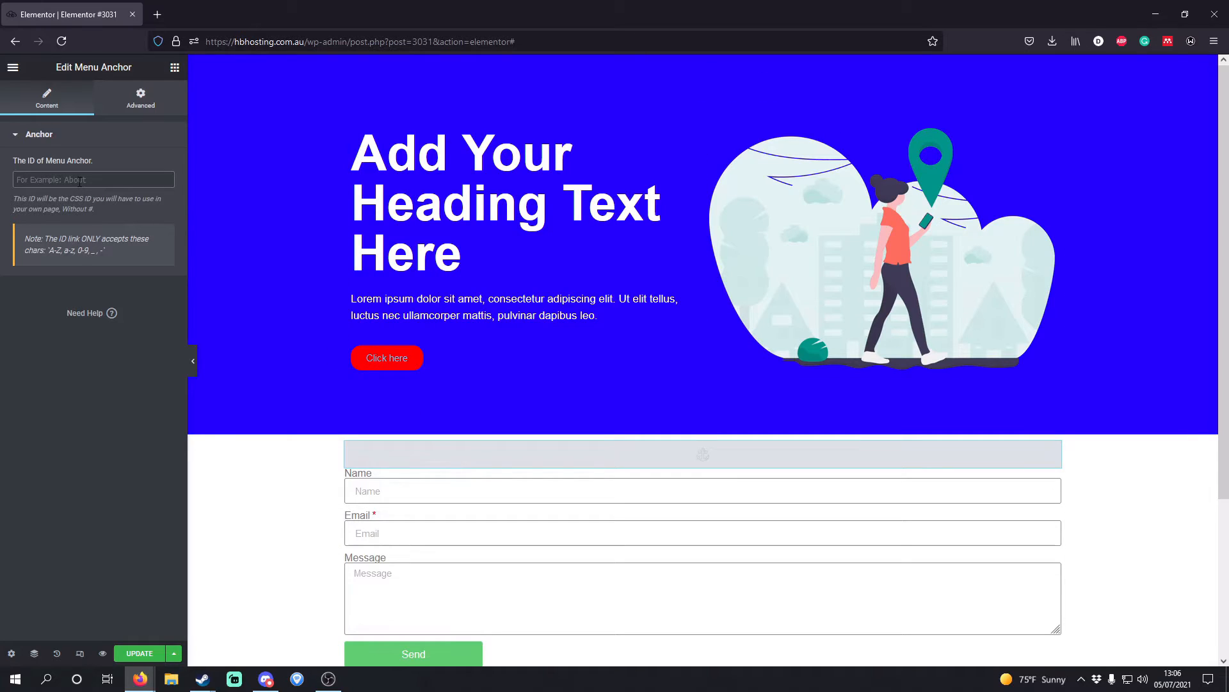
{"action": "type", "text": "contat"}
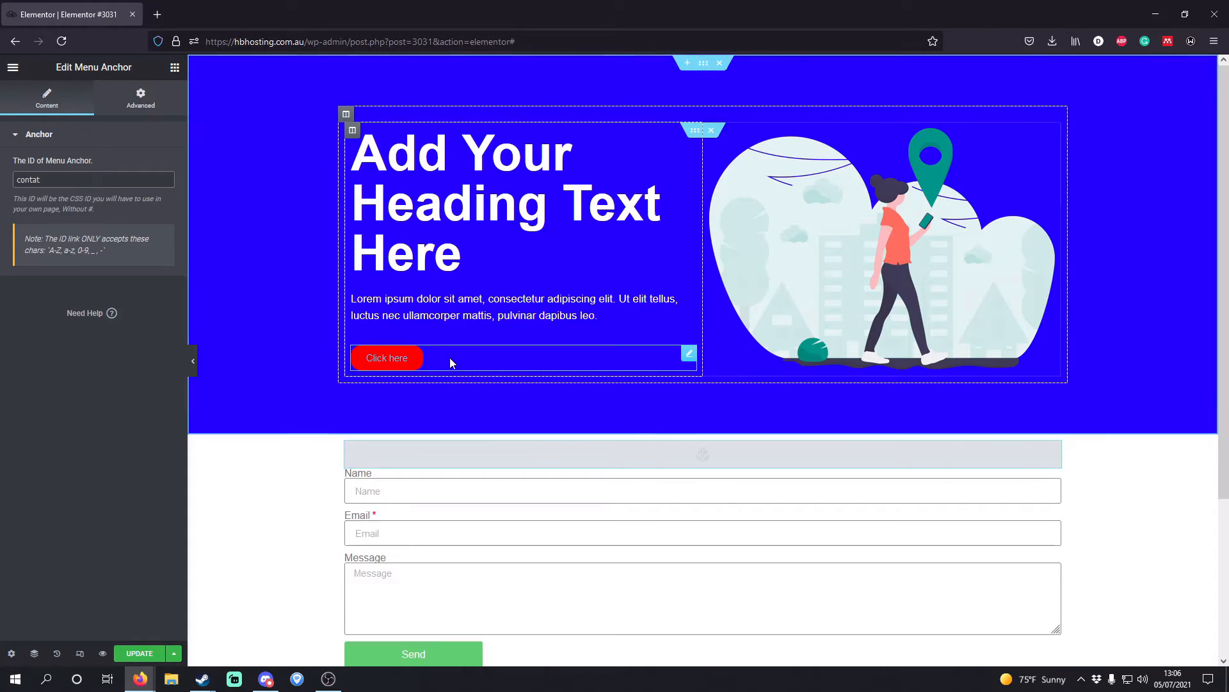
Step: Link the hero's "Click here" button to #contact and update the page
{"action": "left_click", "coordinate": [481, 358]}
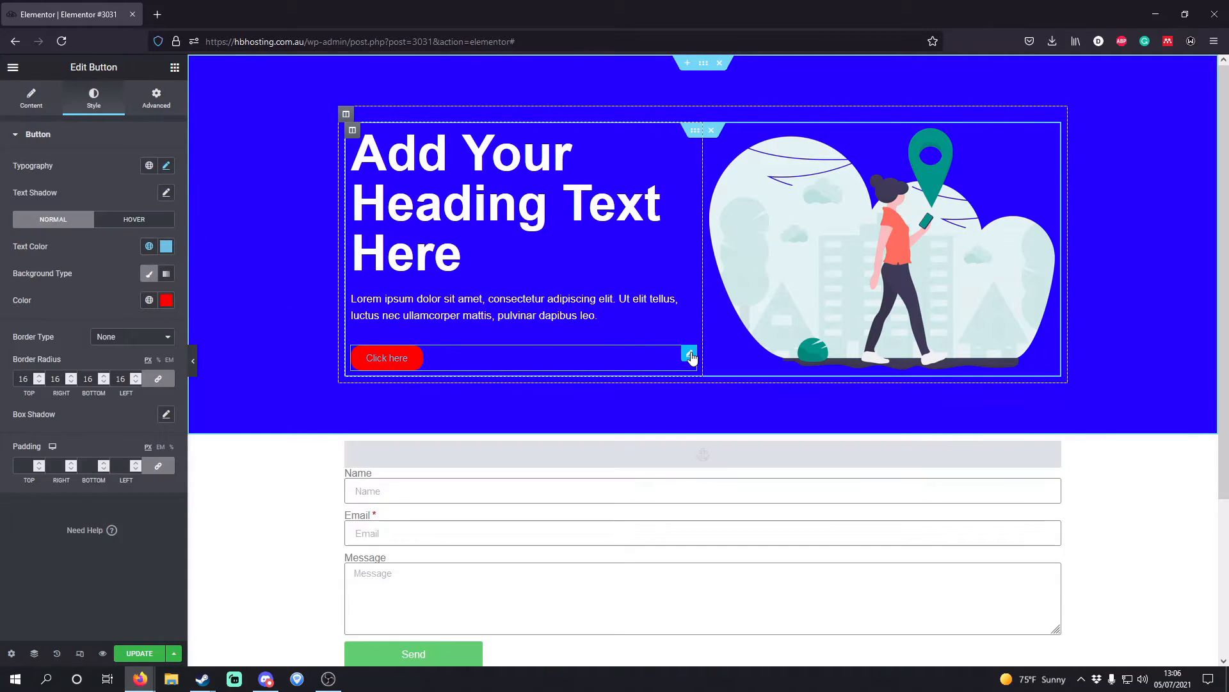
{"action": "left_click", "coordinate": [49, 104]}
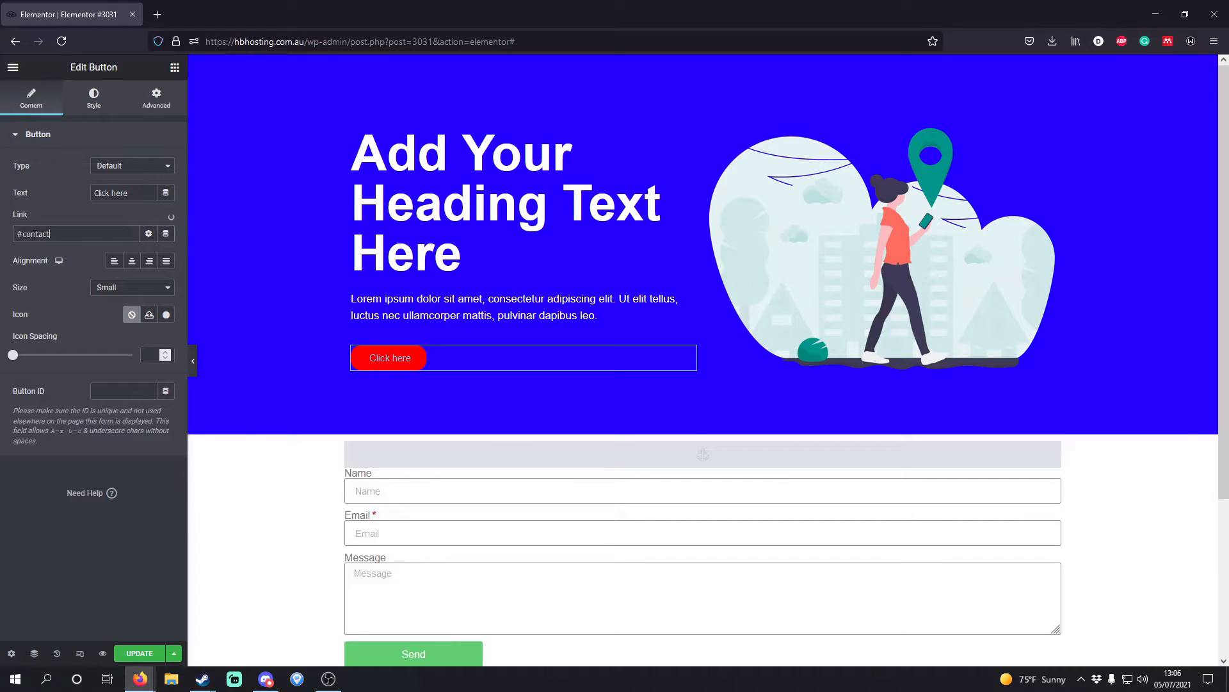
{"action": "left_click", "coordinate": [141, 652]}
Step: Preview the page, test the "Click here" button's anchor link, and return to the editor
{"action": "left_click", "coordinate": [102, 653]}
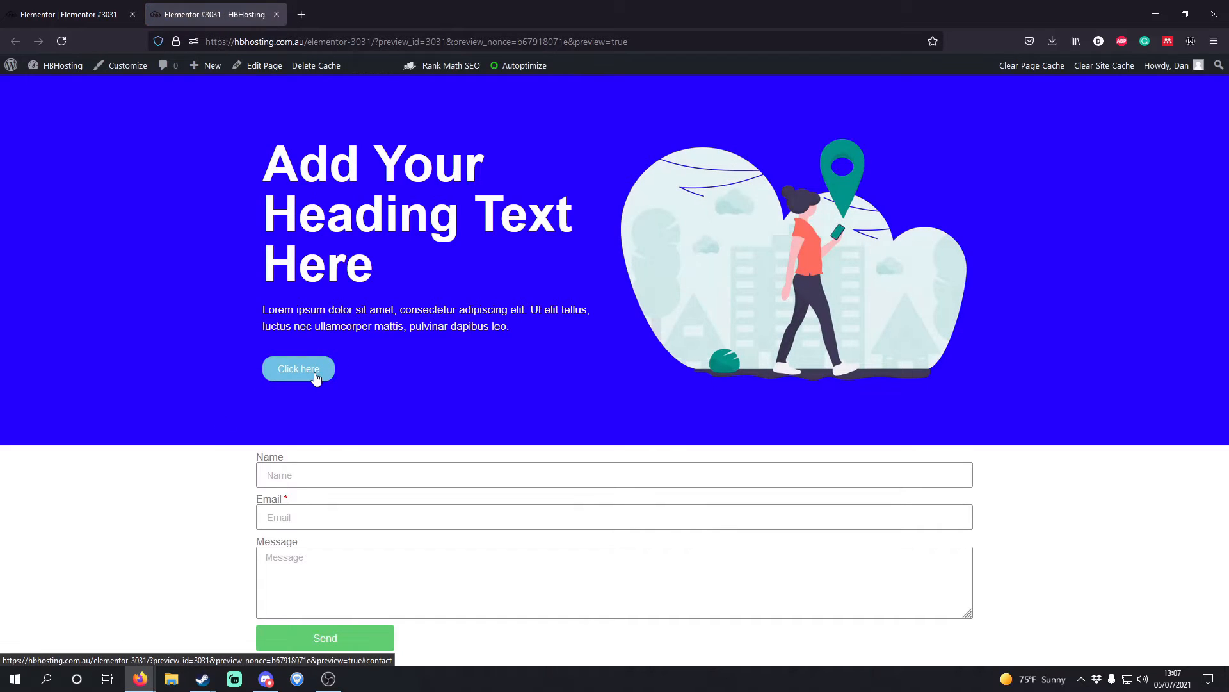
{"action": "left_click", "coordinate": [316, 377]}
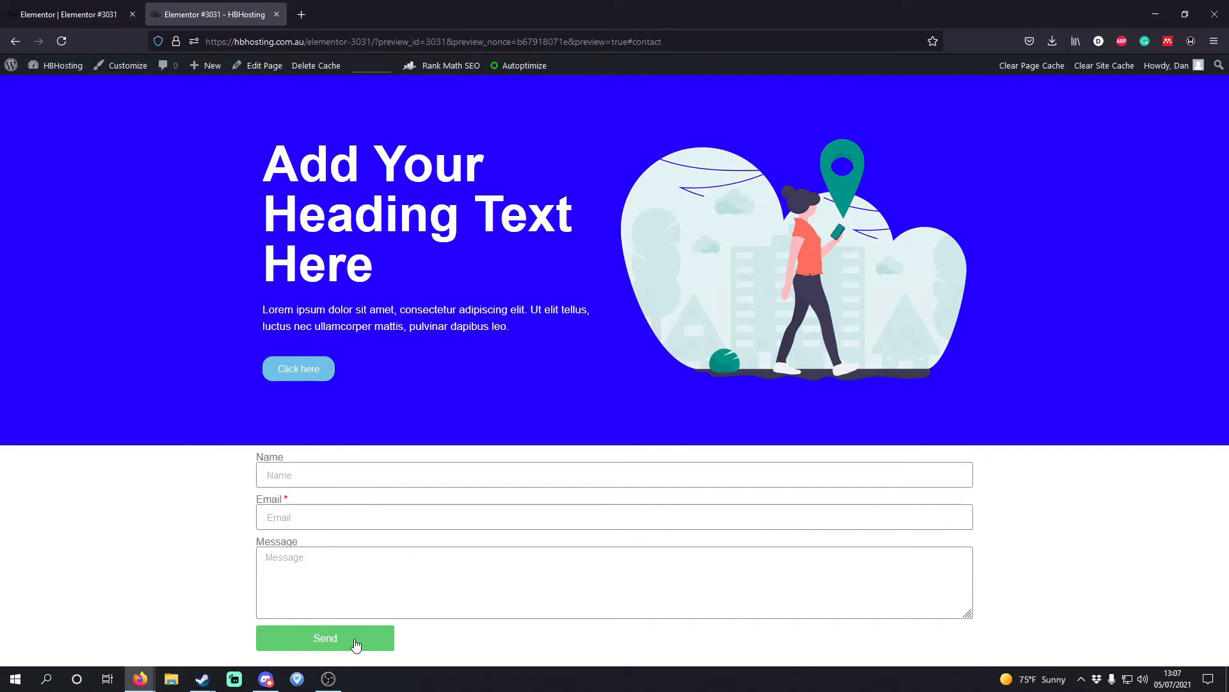
{"action": "left_click", "coordinate": [74, 13]}
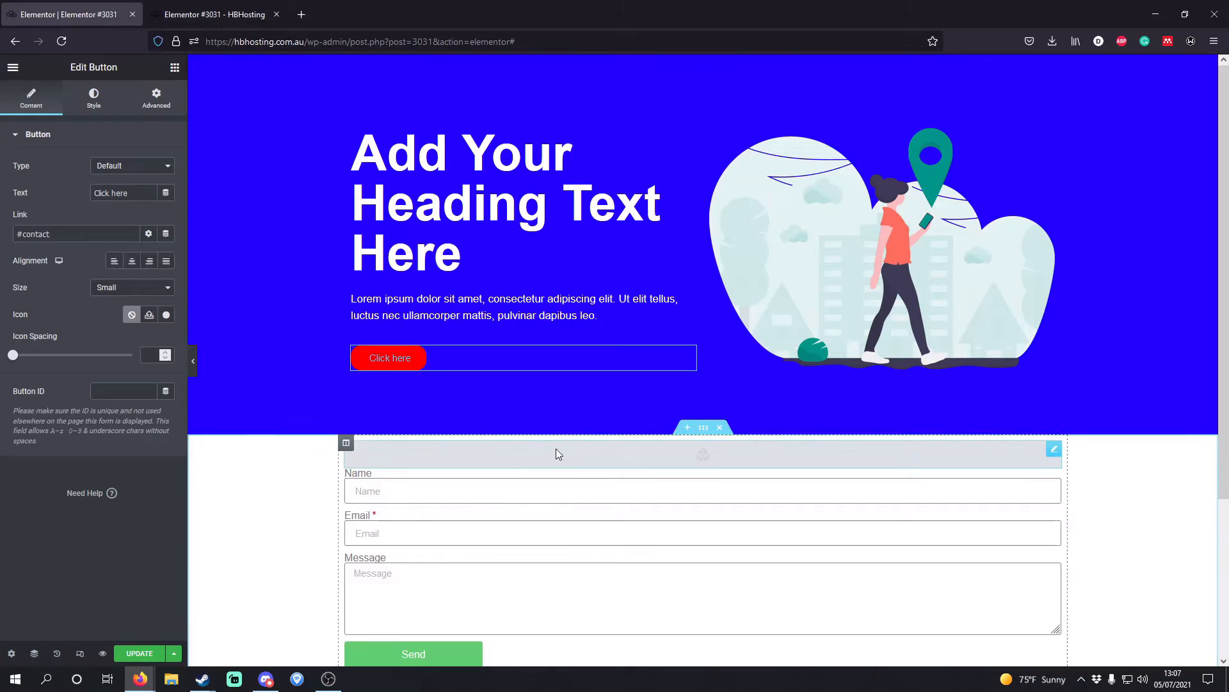
{"action": "key", "text": "ctrl+Tab"}
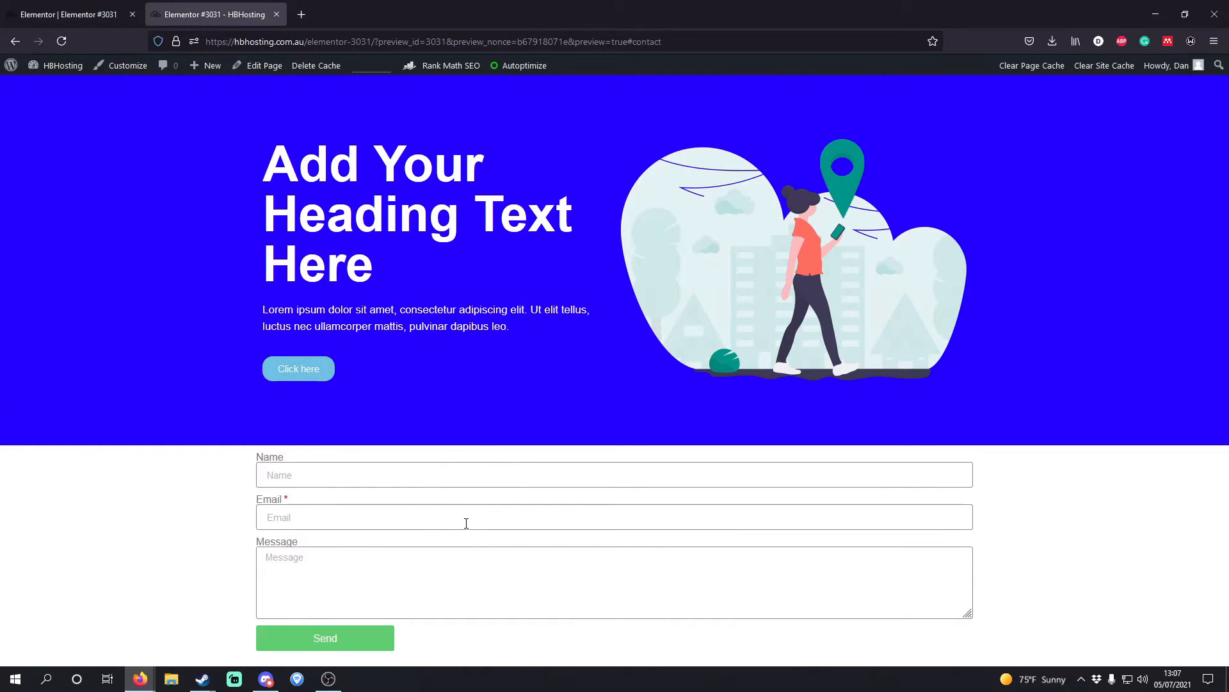
{"action": "left_click", "coordinate": [135, 24]}
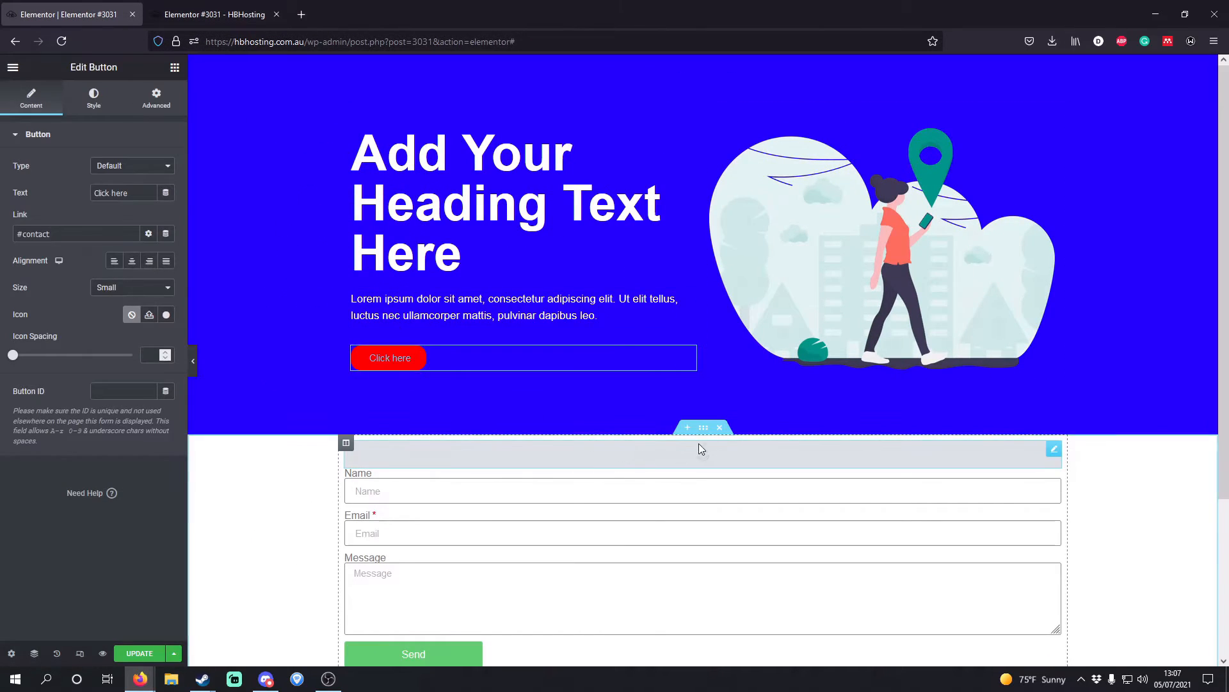
Step: Insert the light "Finding Something Interesting ?" Call To Action block template between the hero section and the contact form
{"action": "left_click", "coordinate": [694, 430]}
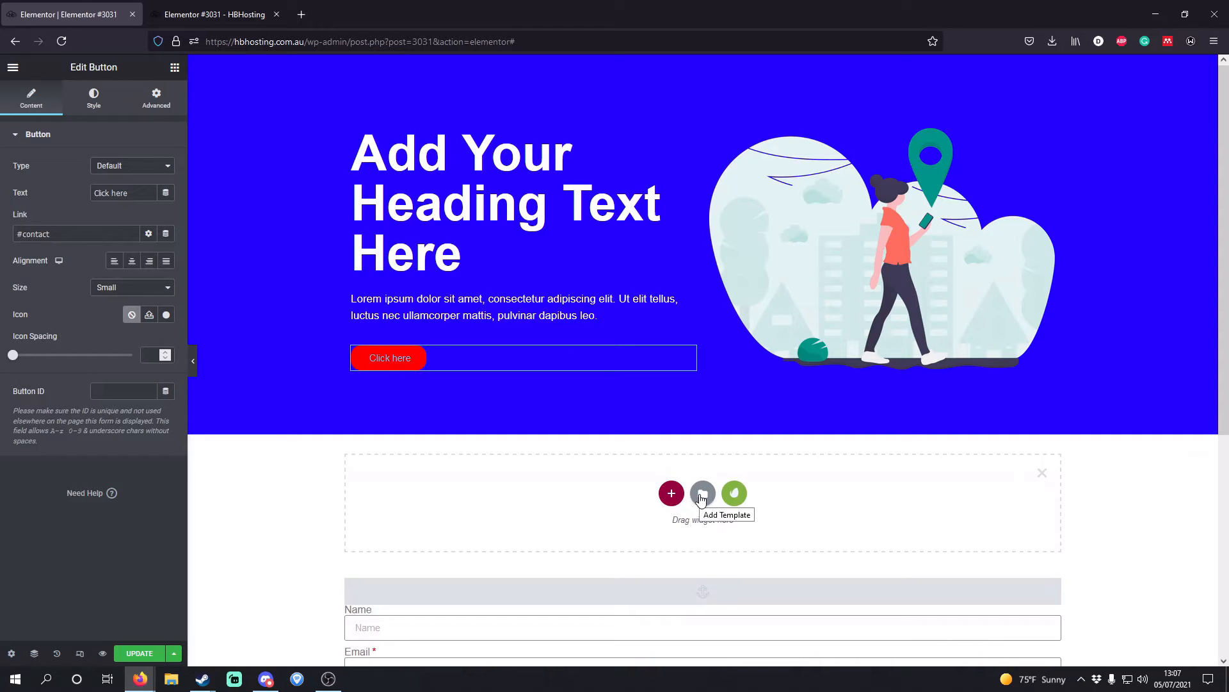
{"action": "left_click", "coordinate": [702, 495]}
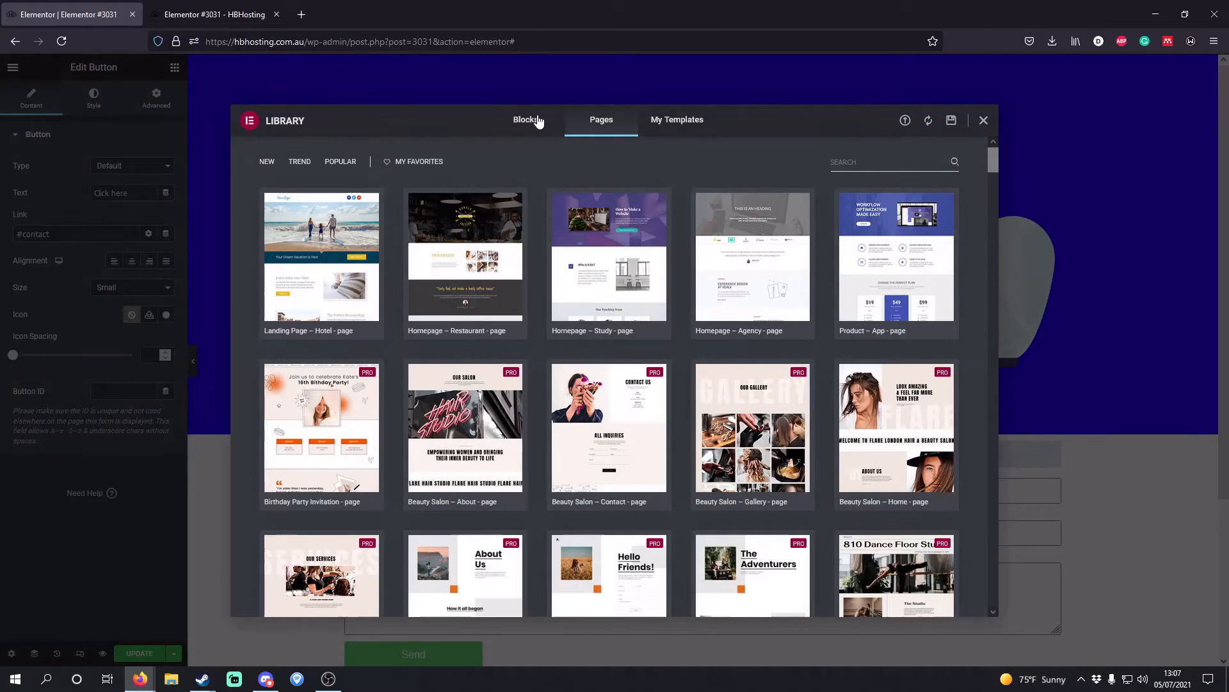
{"action": "left_click", "coordinate": [525, 119]}
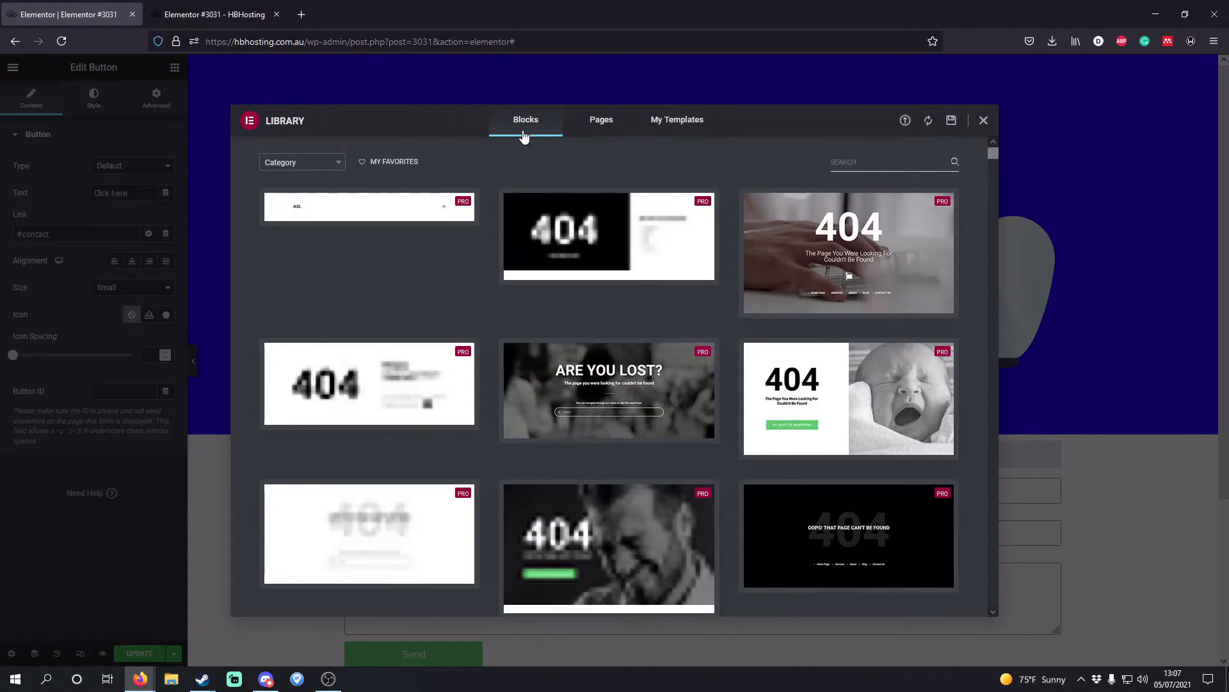
{"action": "left_click", "coordinate": [317, 162]}
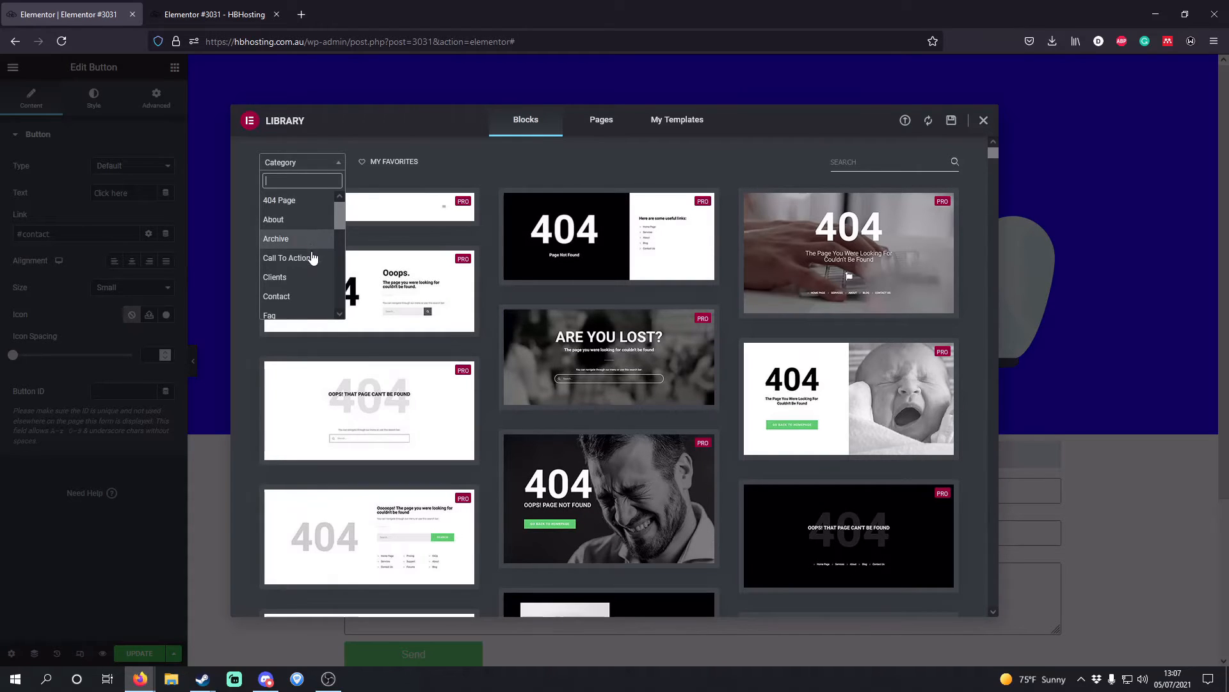
{"action": "left_click", "coordinate": [312, 258]}
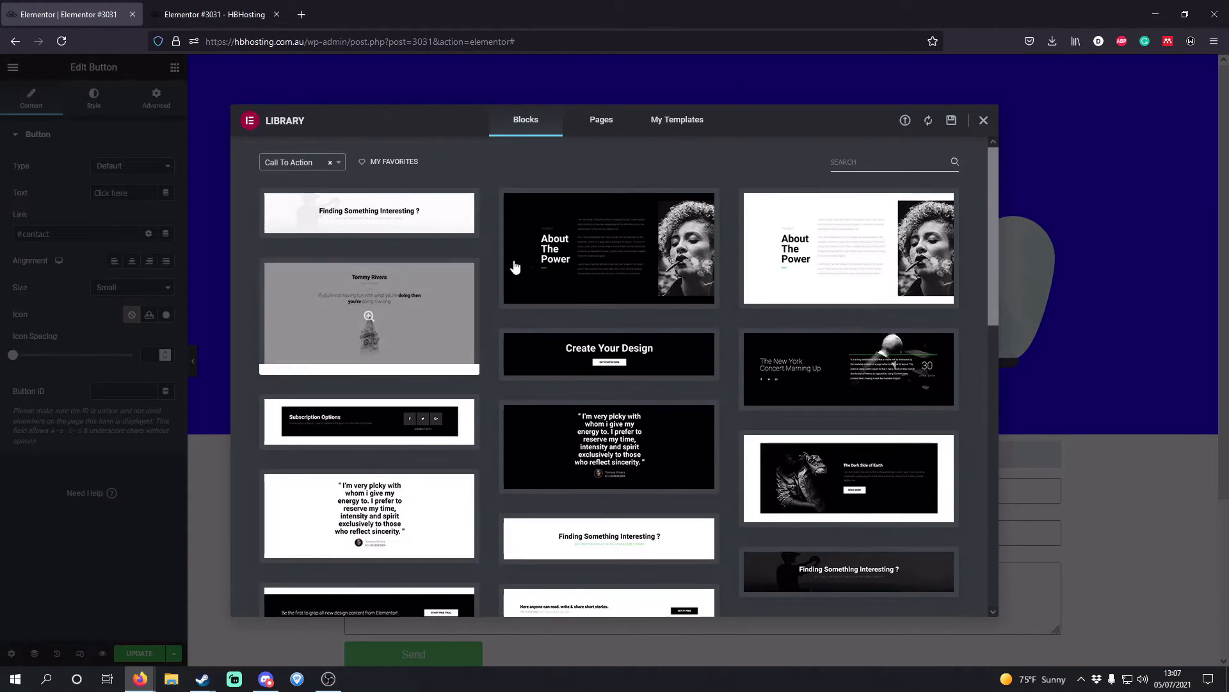
{"action": "left_click", "coordinate": [278, 229]}
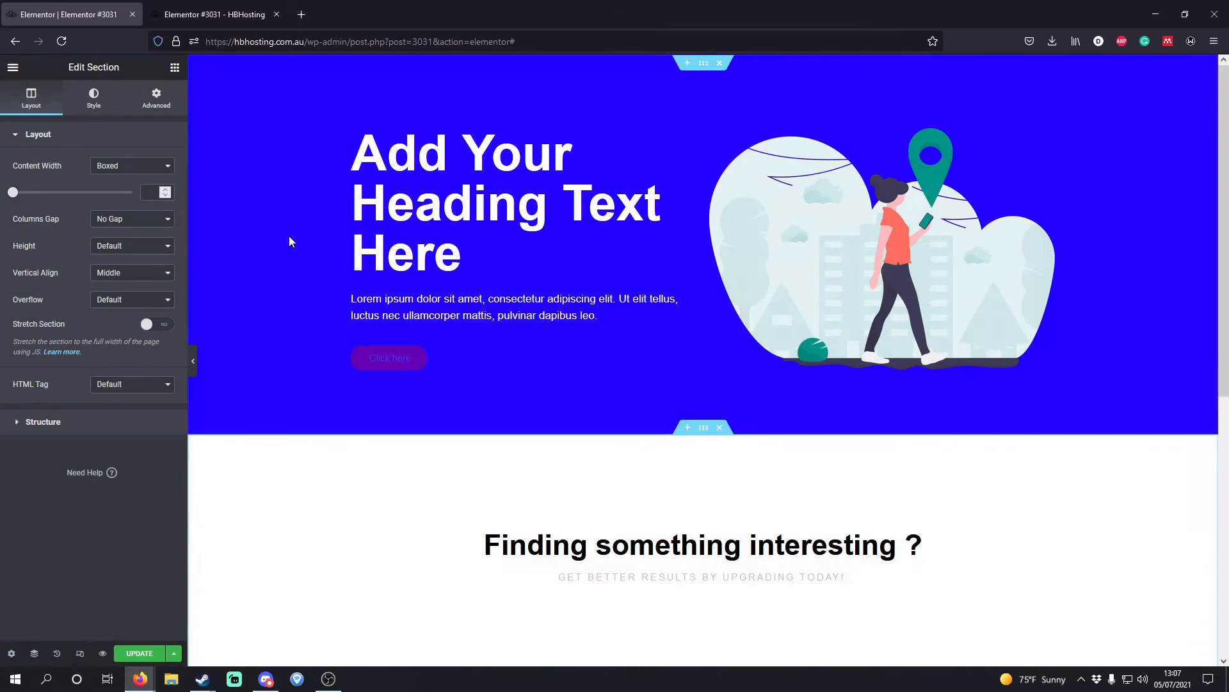
Step: Check the new block's heading, subheading and section settings, and update the page
{"action": "scroll", "coordinate": [692, 452], "scroll_direction": "down", "scroll_amount": 2}
{"action": "left_click", "coordinate": [698, 415]}
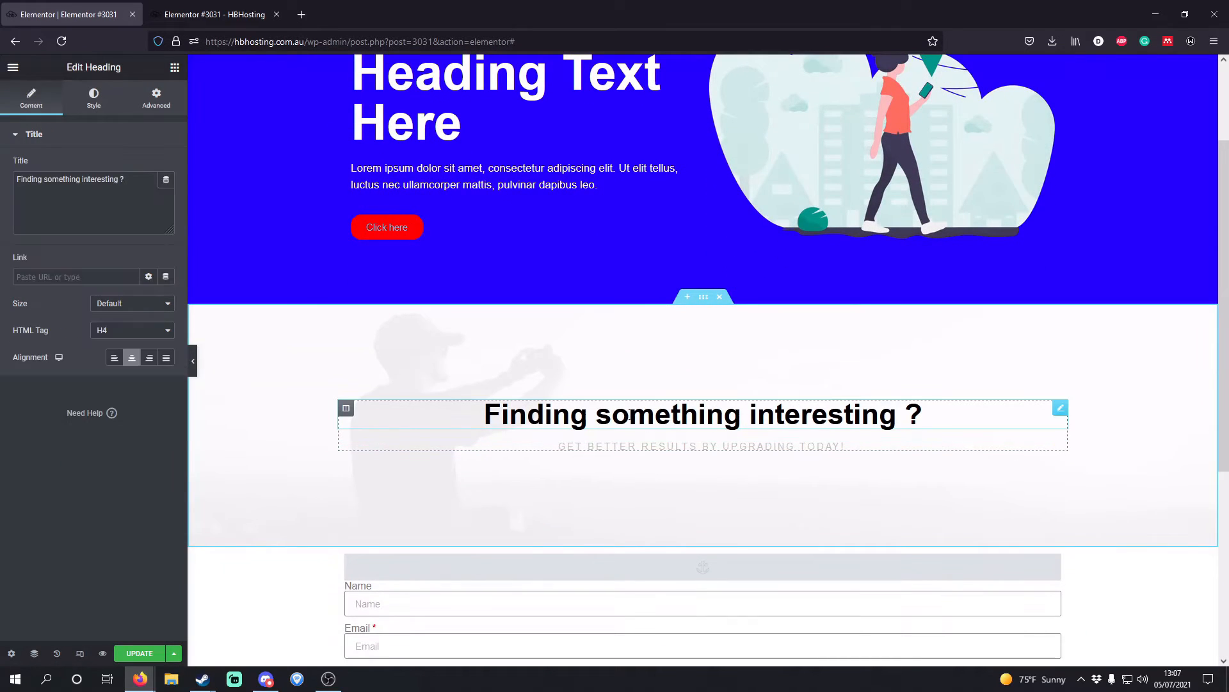
{"action": "left_click", "coordinate": [704, 452]}
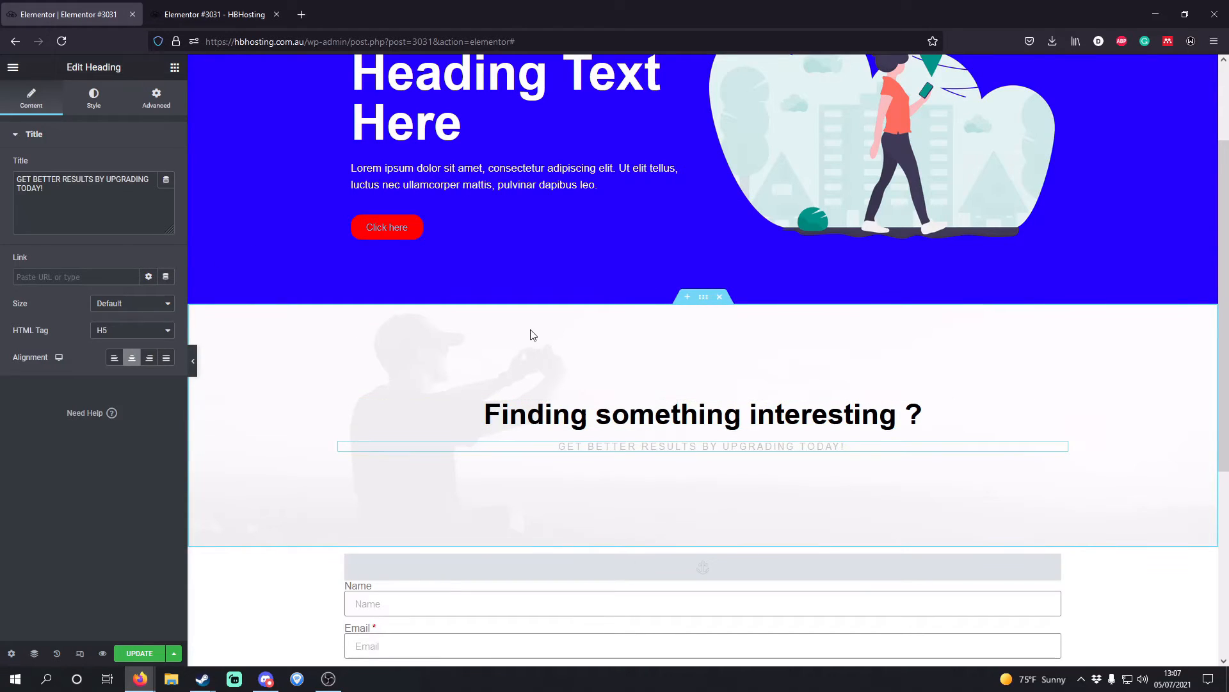
{"action": "left_click", "coordinate": [703, 297]}
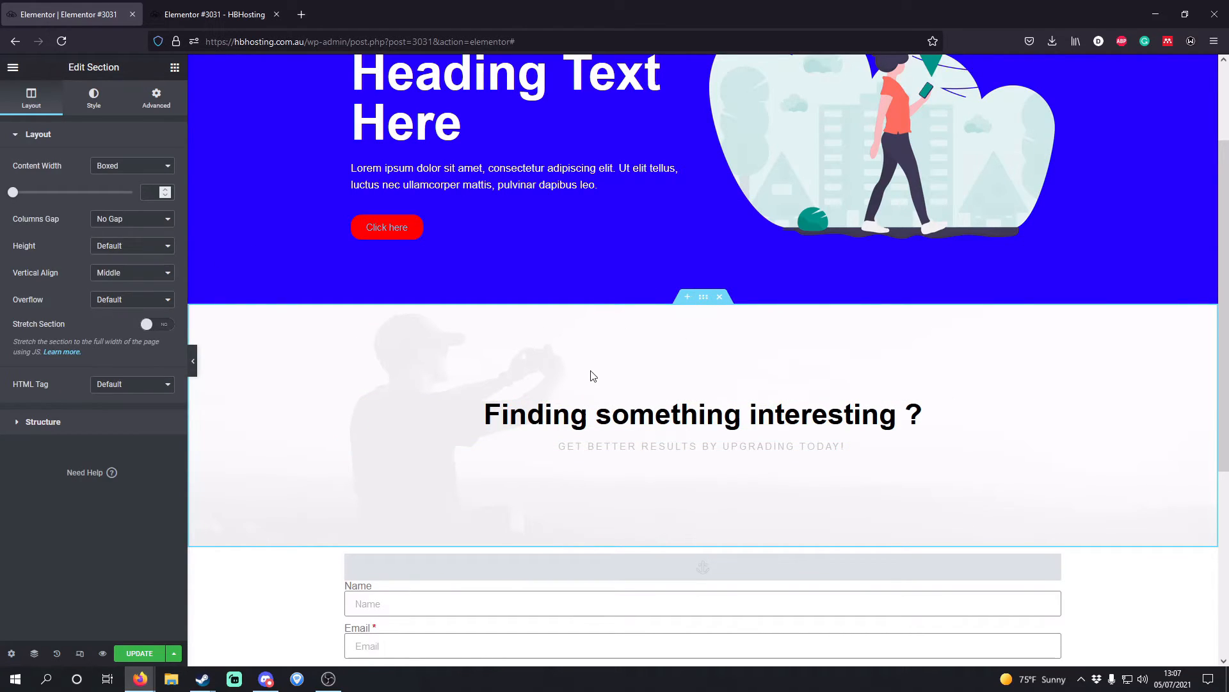
{"action": "scroll", "coordinate": [267, 229], "scroll_direction": "up", "scroll_amount": 2}
{"action": "left_click", "coordinate": [141, 653]}
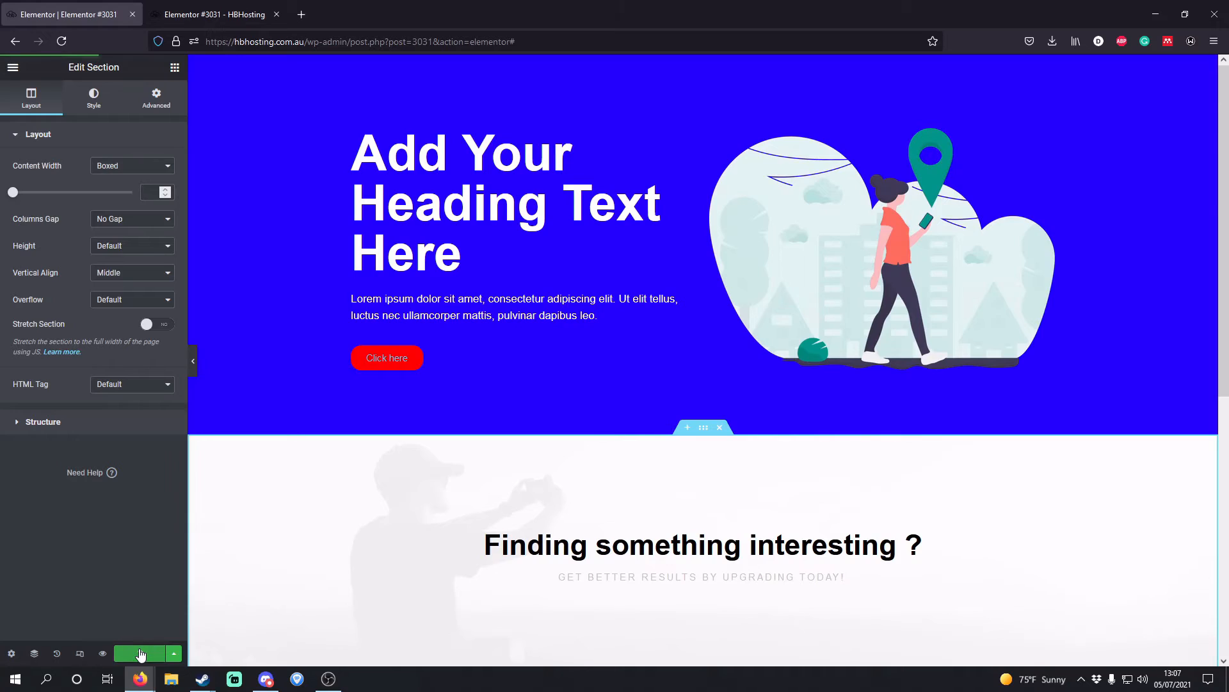
Step: Refresh the page preview and test the hero's "Click here" button with the new block in place
{"action": "left_click", "coordinate": [226, 15]}
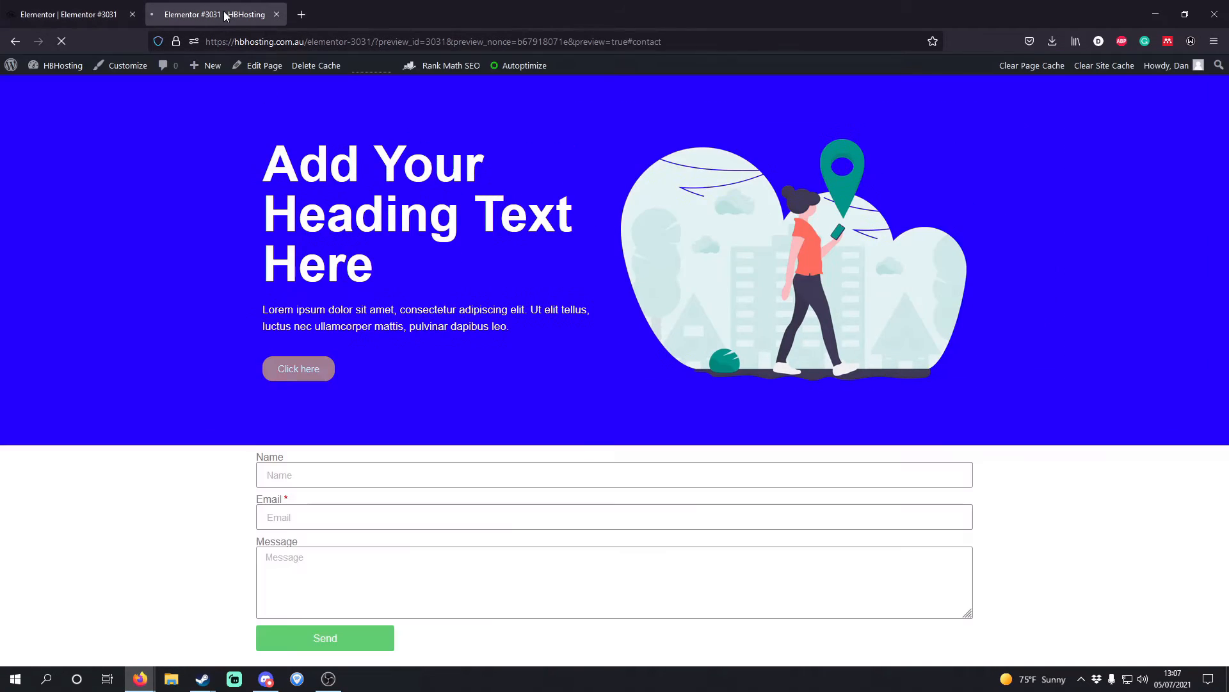
{"action": "key", "text": "F5"}
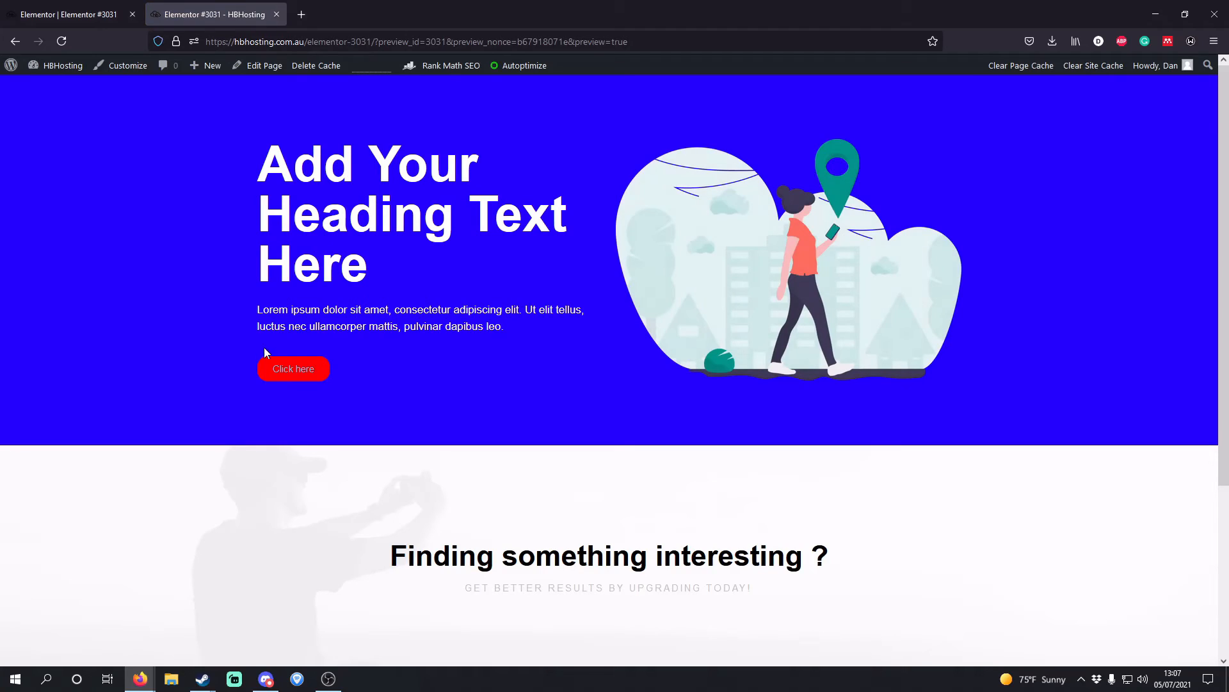
{"action": "left_click", "coordinate": [309, 380]}
{"action": "scroll", "coordinate": [298, 381], "scroll_direction": "down", "scroll_amount": 3}
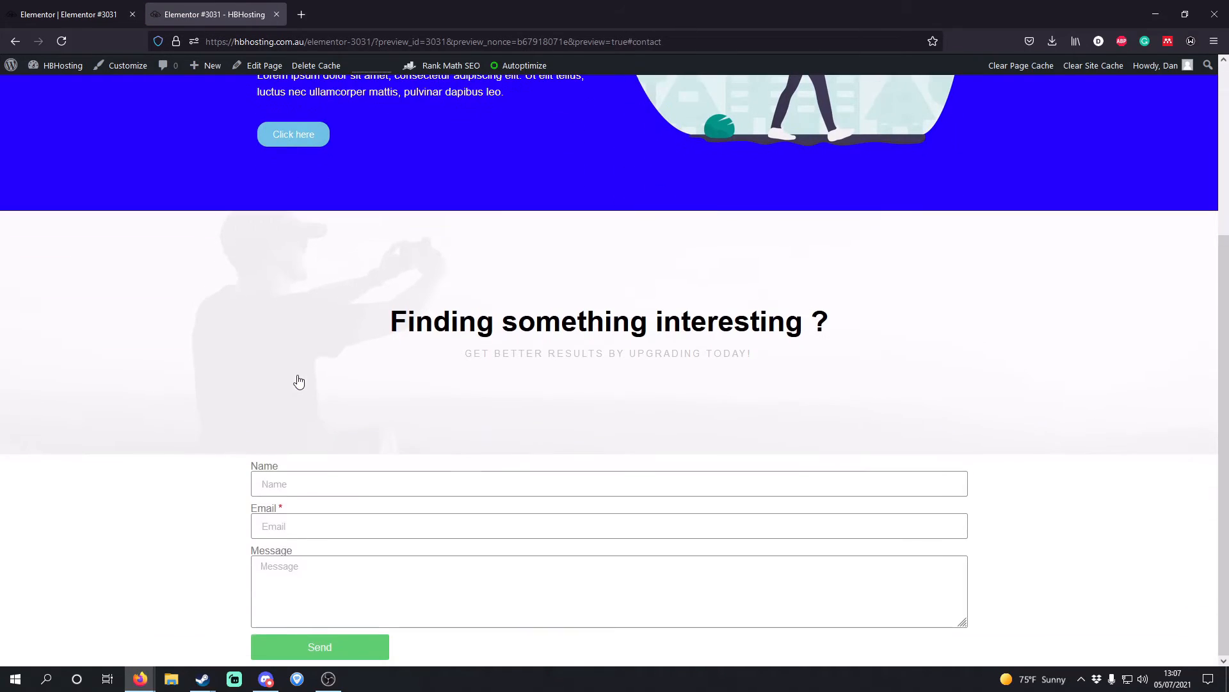
Step: Correct the Menu Anchor's ID above the contact form to "contact" and update the page
{"action": "left_click", "coordinate": [68, 14]}
{"action": "scroll", "coordinate": [585, 493], "scroll_direction": "down", "scroll_amount": 4}
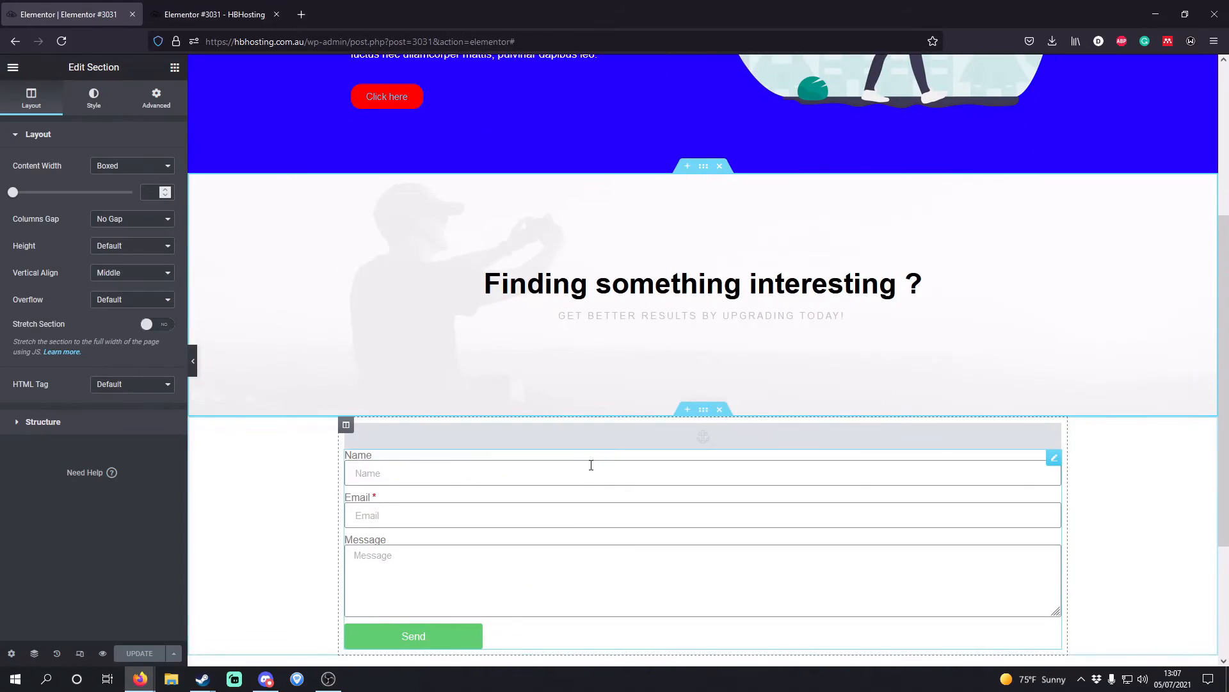
{"action": "left_click", "coordinate": [612, 446]}
{"action": "type", "text": "contac"}
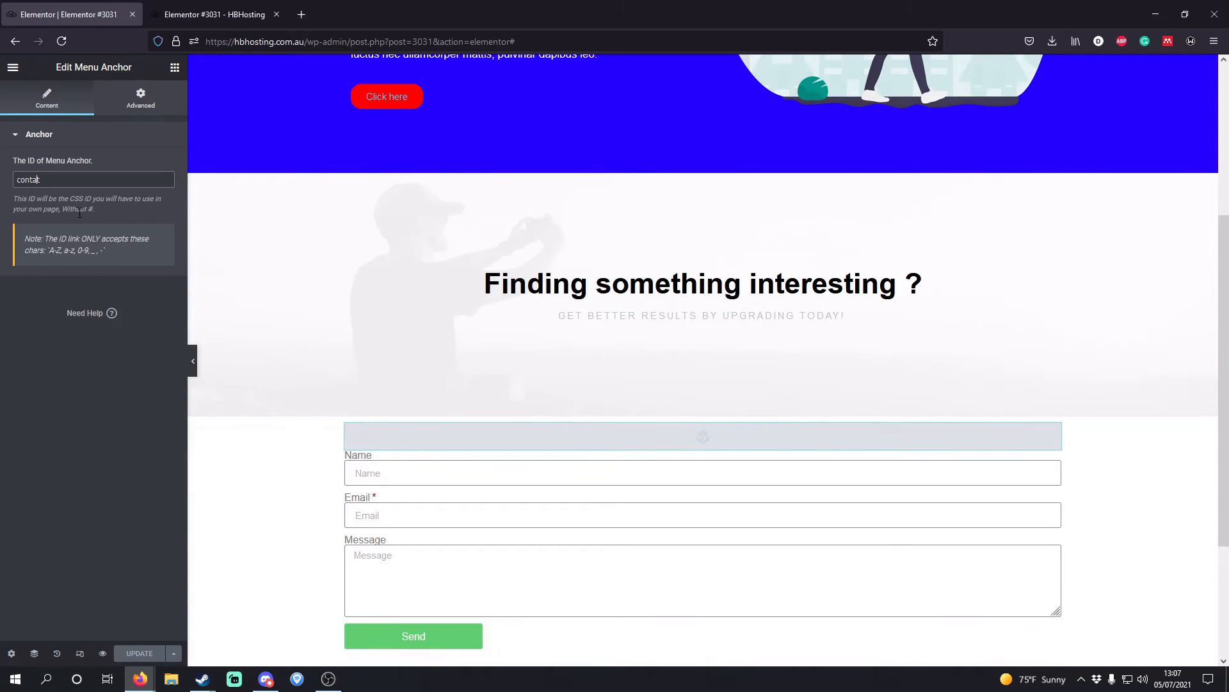
{"action": "type", "text": "t"}
{"action": "left_click", "coordinate": [145, 652]}
Step: Test the "Click here" button's link to the form in the page preview and return to the editor
{"action": "left_click", "coordinate": [201, 17]}
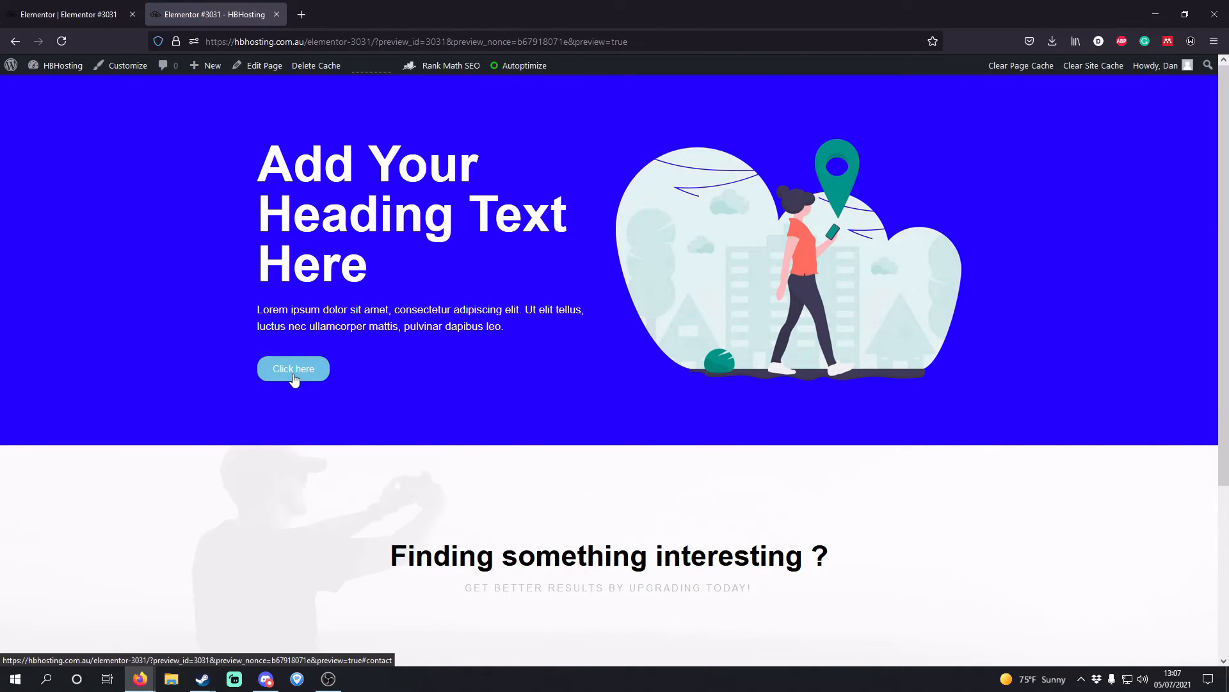
{"action": "left_click", "coordinate": [293, 375]}
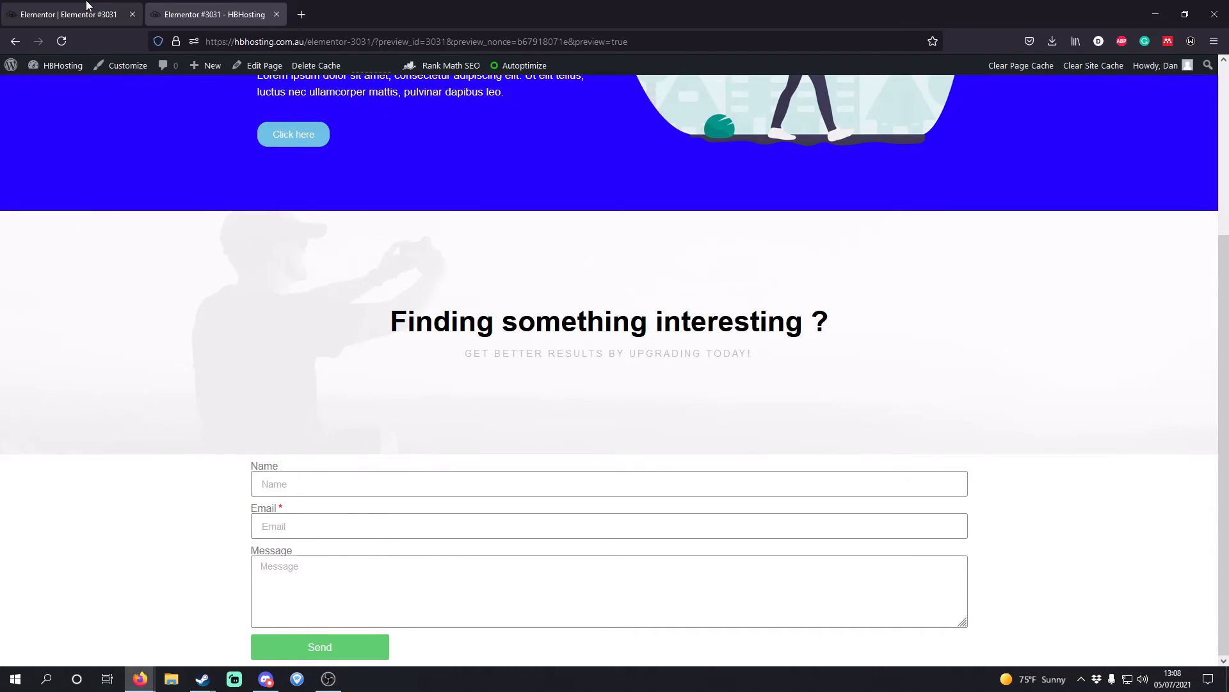
{"action": "left_click", "coordinate": [69, 15]}
Step: Add a Heading widget above the form's Menu Anchor with the text "Contact Us Today!"
{"action": "left_click", "coordinate": [175, 68]}
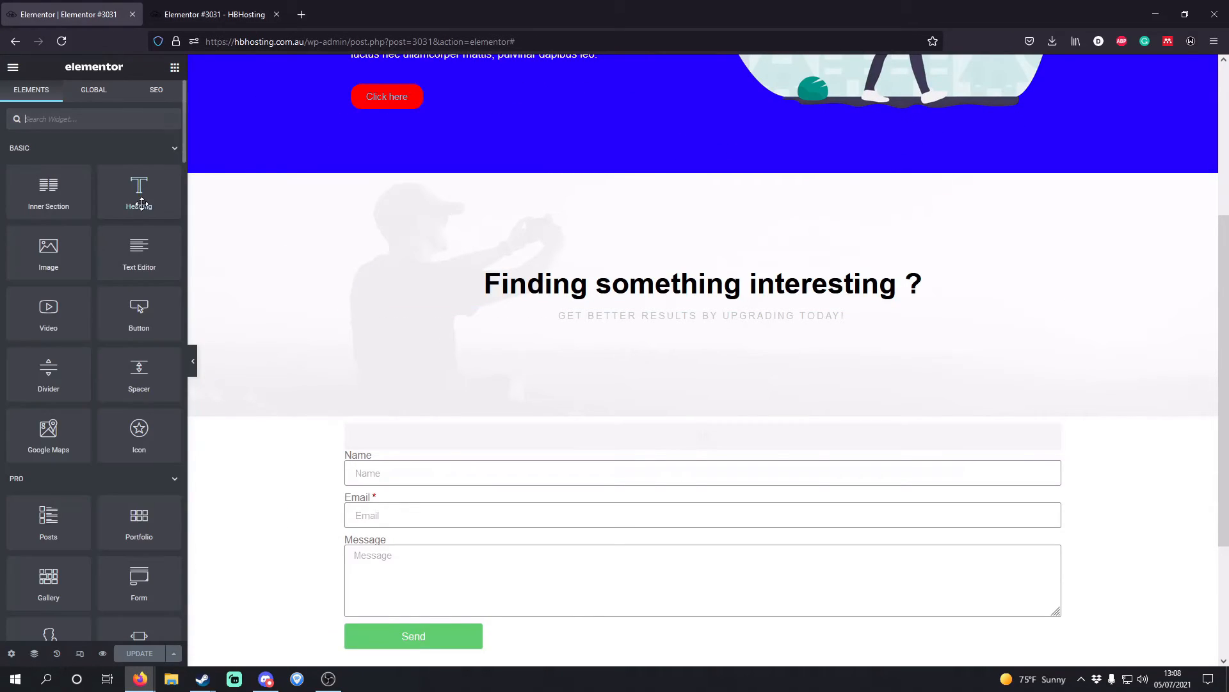
{"action": "left_click_drag", "start_coordinate": [139, 192], "coordinate": [609, 430]}
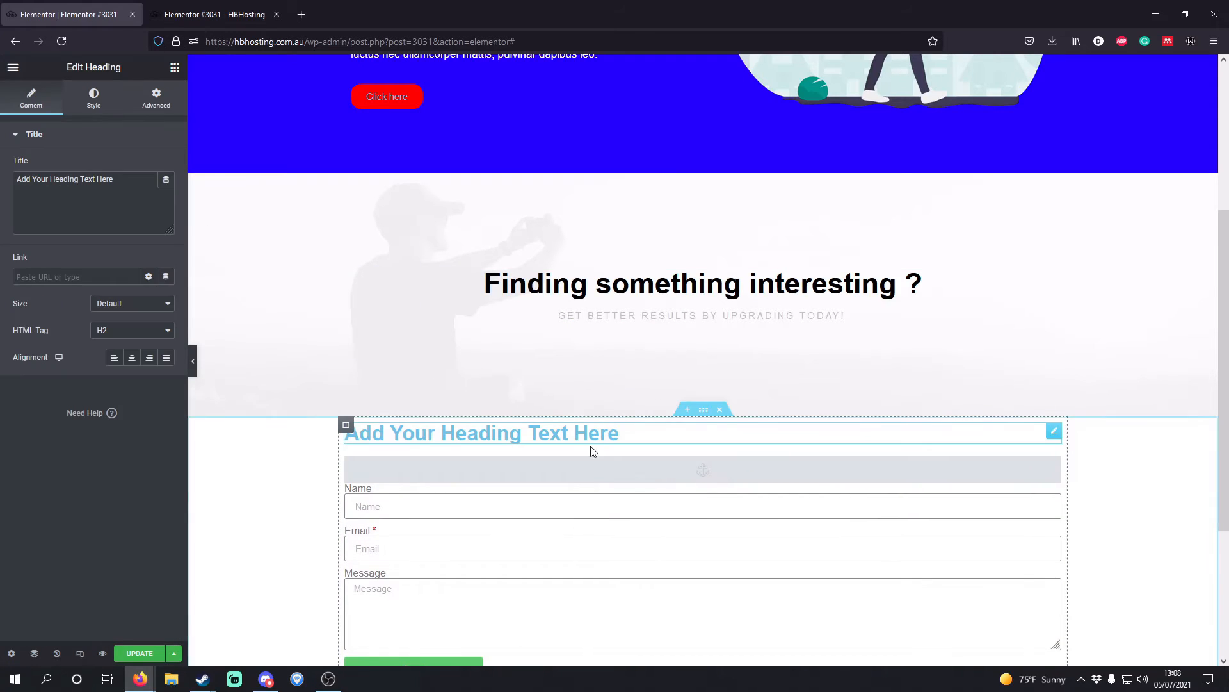
{"action": "key", "text": "ctrl+a"}
{"action": "type", "text": "Cont"}
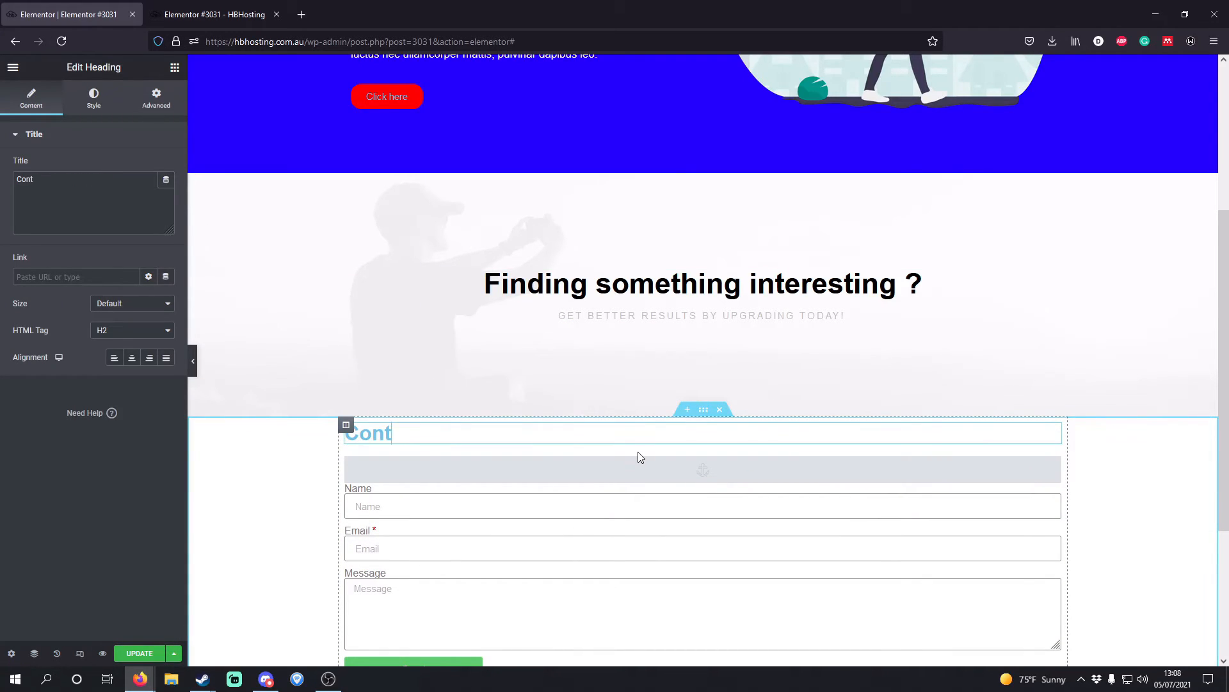
{"action": "type", "text": "act Us Today!"}
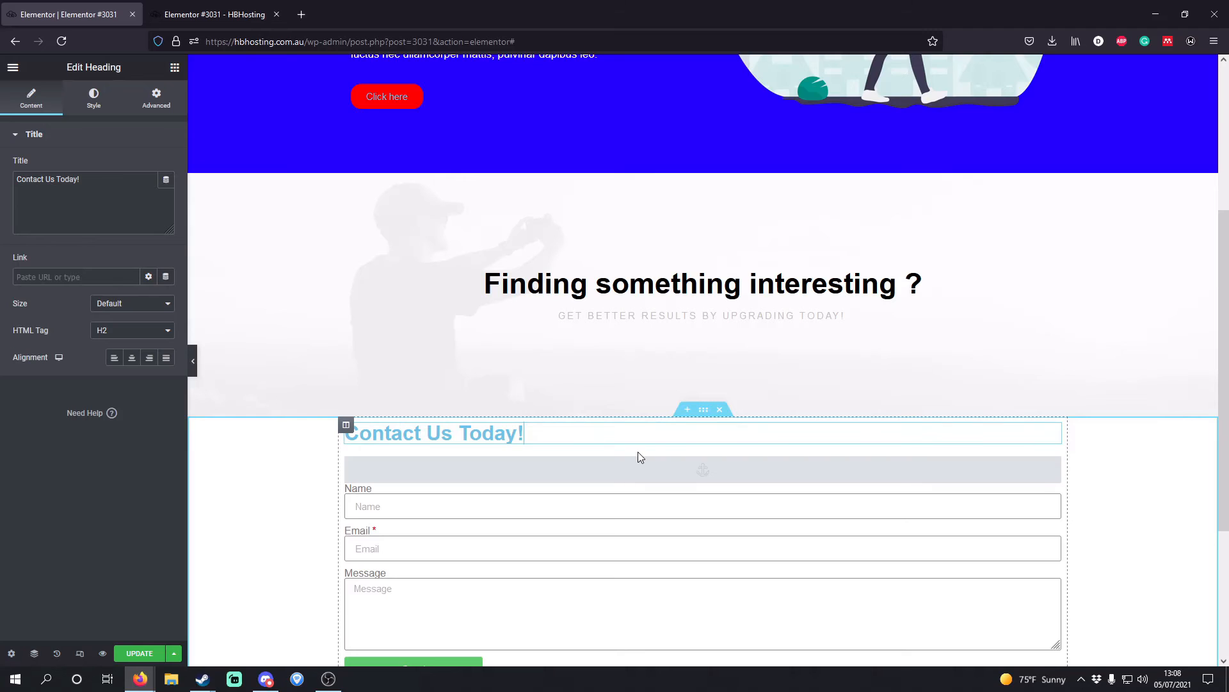
Step: Set the "Contact Us Today!" heading's text color to the dark blue global color #2D32A4 and update the page
{"action": "left_click", "coordinate": [93, 99]}
{"action": "left_click", "coordinate": [148, 168]}
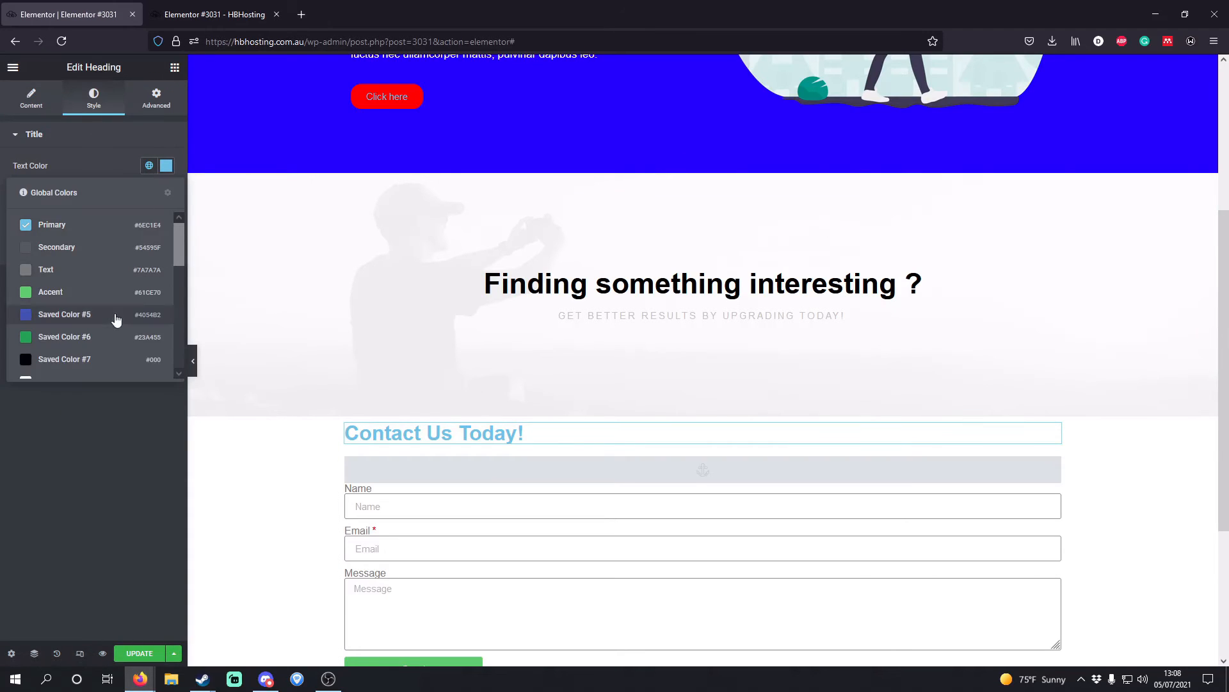
{"action": "scroll", "coordinate": [117, 333], "scroll_direction": "down", "scroll_amount": 5}
{"action": "left_click", "coordinate": [102, 347]}
{"action": "left_click", "coordinate": [149, 654]}
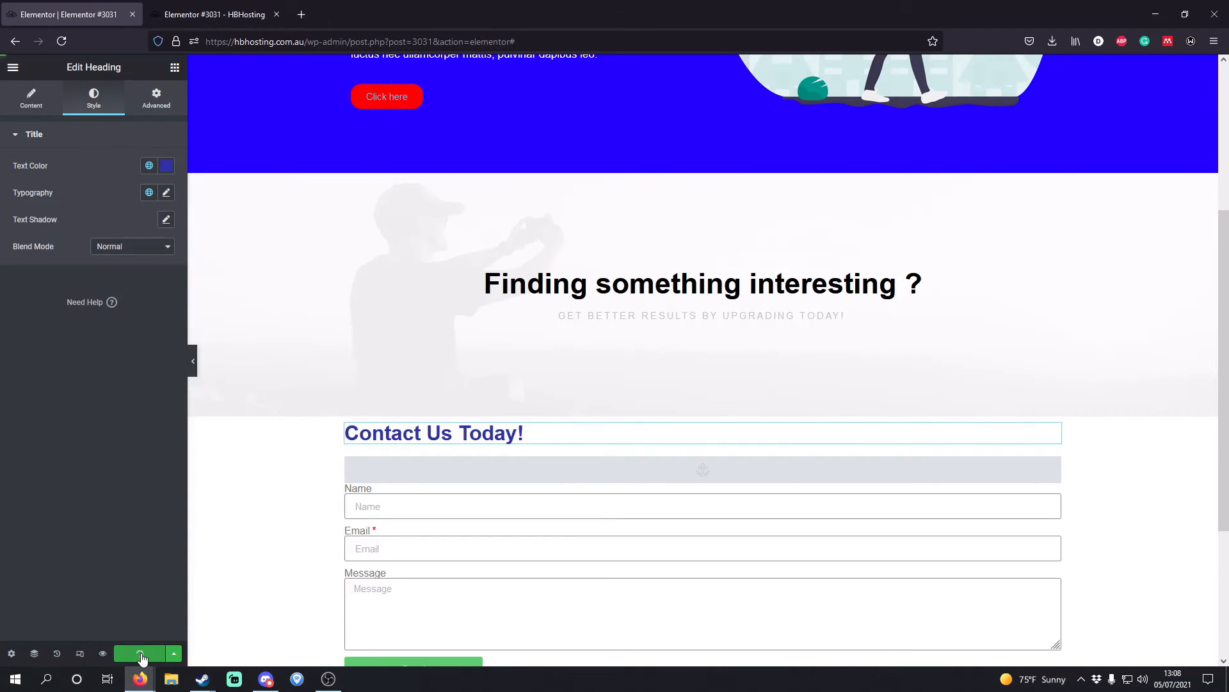
Step: Set the background color of the form's Next & Submit button to the dark blue global color #2D32A4
{"action": "scroll", "coordinate": [640, 480], "scroll_direction": "down", "scroll_amount": 2}
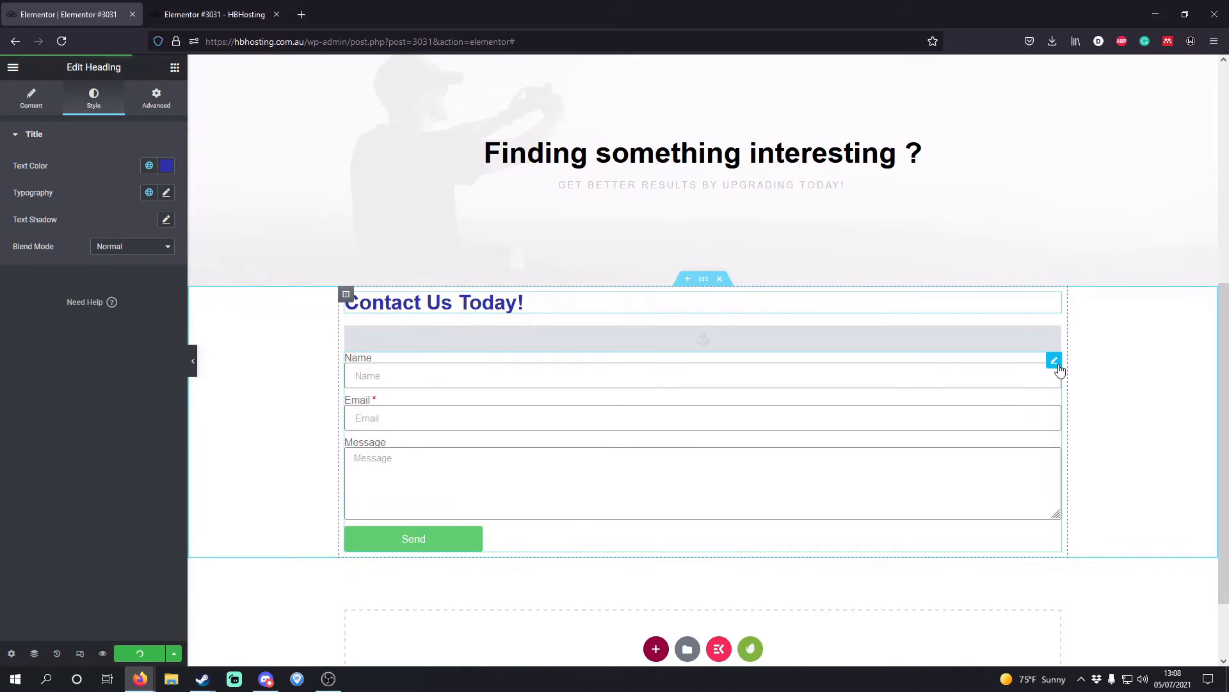
{"action": "left_click", "coordinate": [1054, 359]}
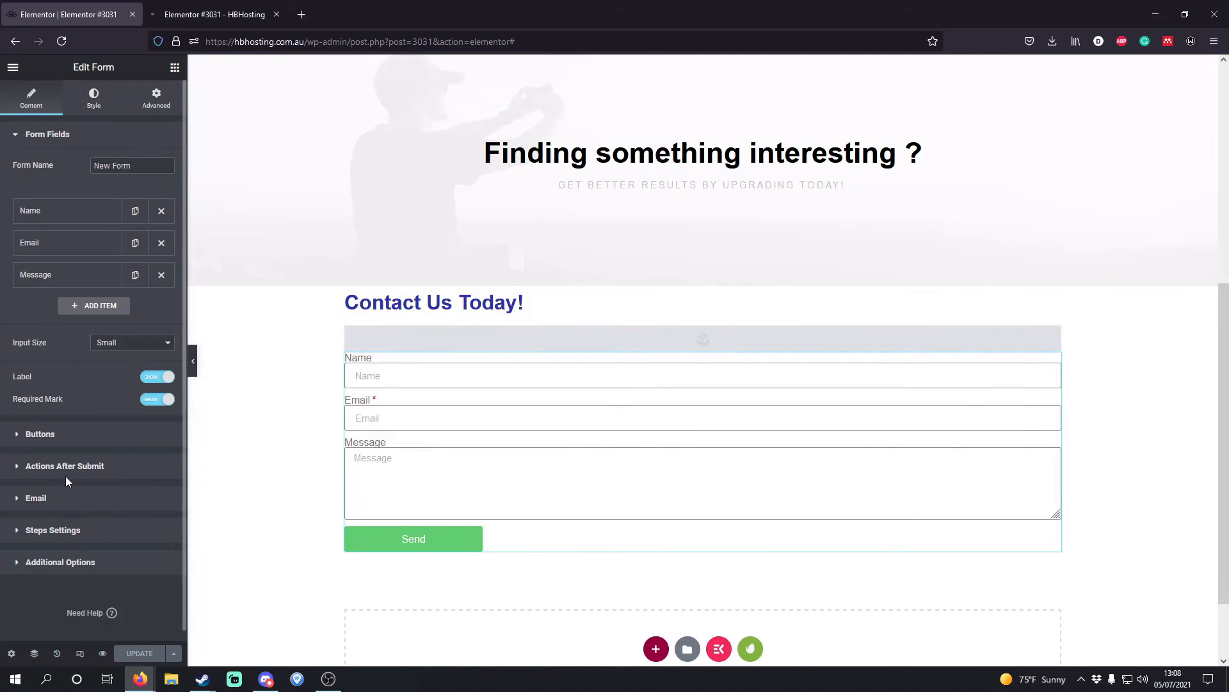
{"action": "left_click", "coordinate": [93, 99]}
{"action": "scroll", "coordinate": [78, 494], "scroll_direction": "down", "scroll_amount": 1}
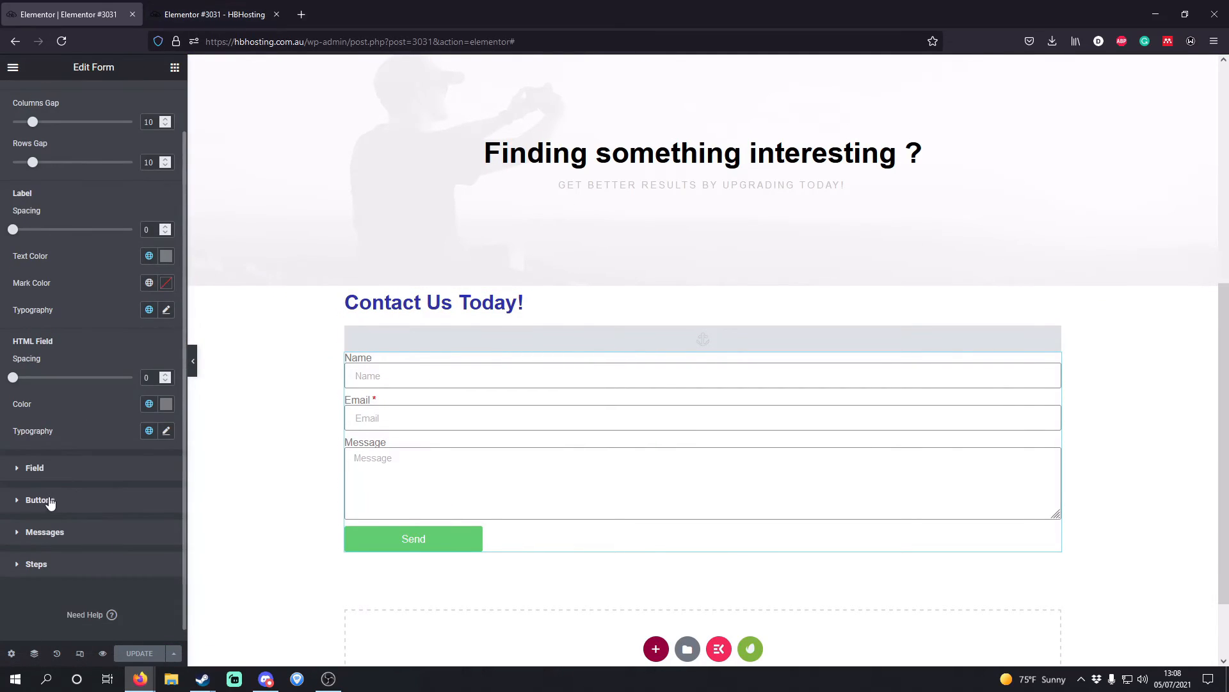
{"action": "left_click", "coordinate": [48, 498]}
{"action": "left_click", "coordinate": [149, 327]}
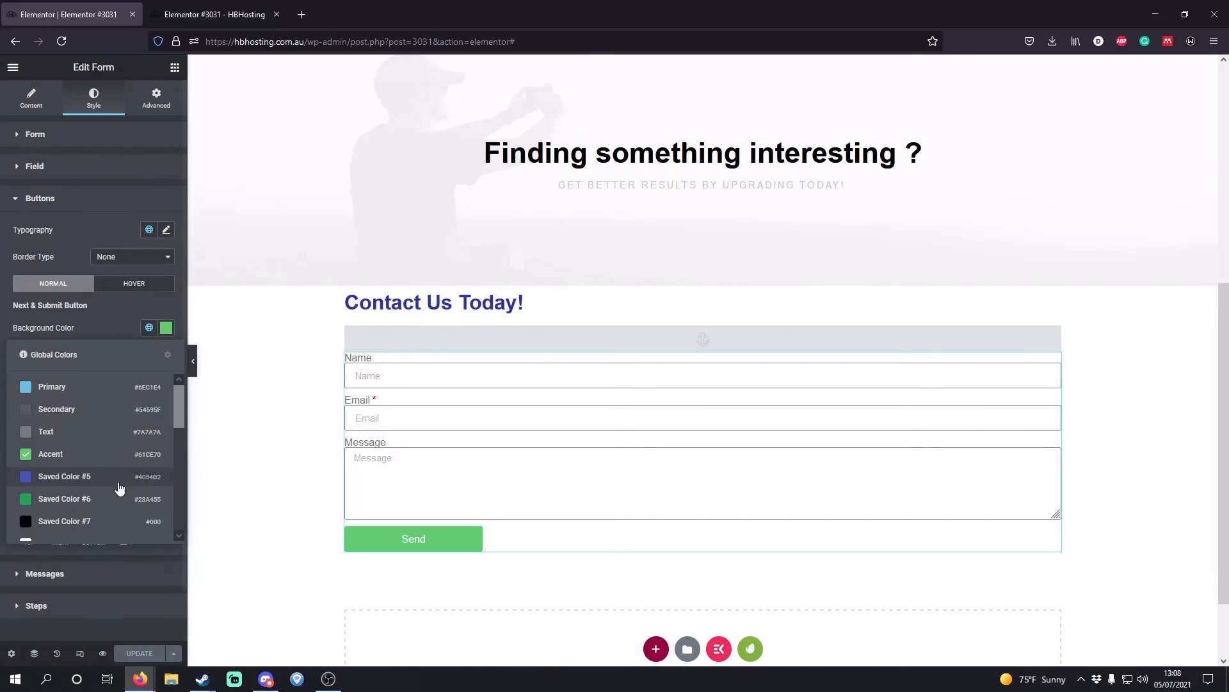
{"action": "scroll", "coordinate": [96, 506], "scroll_direction": "down", "scroll_amount": 5}
{"action": "left_click", "coordinate": [83, 504]}
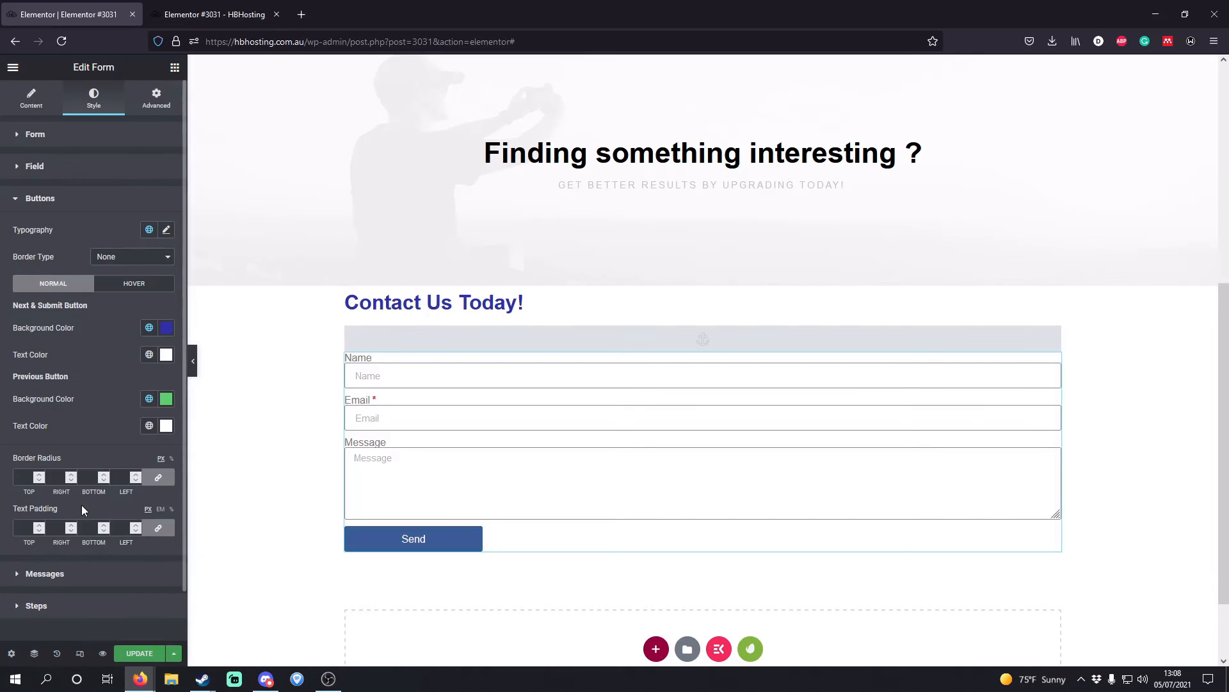
Step: Set the form's Previous button background to the dark blue global color #2D32A4
{"action": "left_click", "coordinate": [150, 398]}
{"action": "scroll", "coordinate": [124, 514], "scroll_direction": "down", "scroll_amount": 2}
{"action": "scroll", "coordinate": [124, 514], "scroll_direction": "down", "scroll_amount": 5}
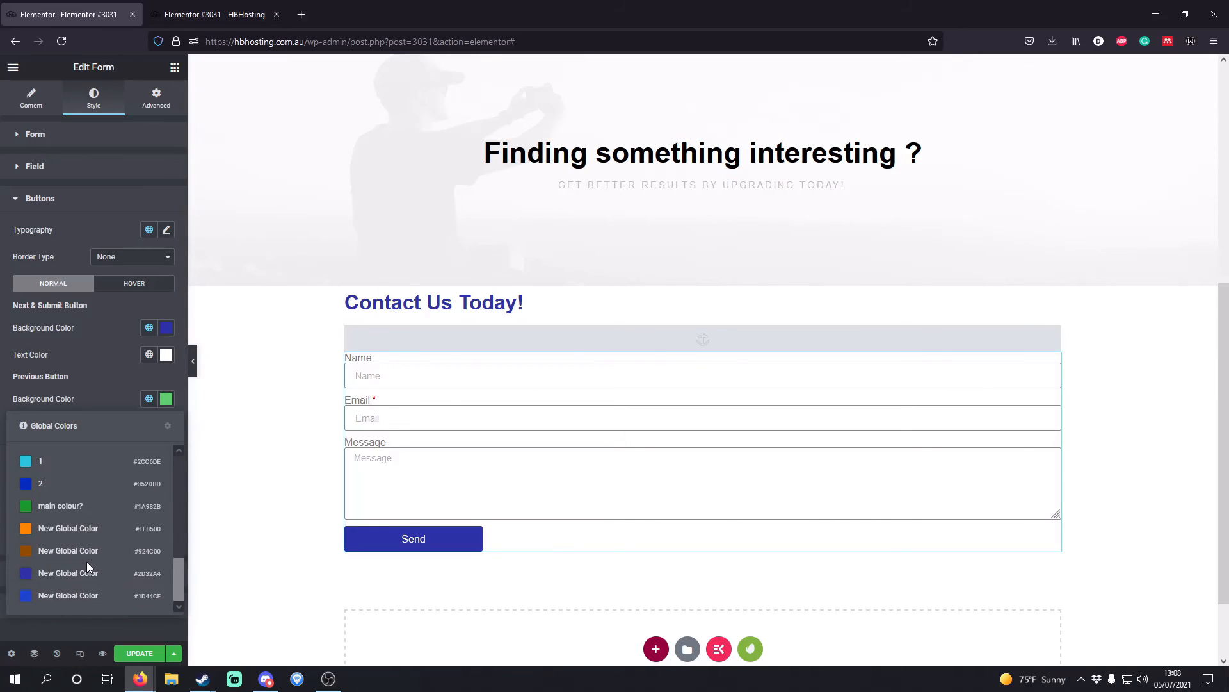
{"action": "left_click", "coordinate": [143, 569]}
Step: Set the form's Previous button background to the blue global color #1D44CF and update the page
{"action": "left_click", "coordinate": [149, 426]}
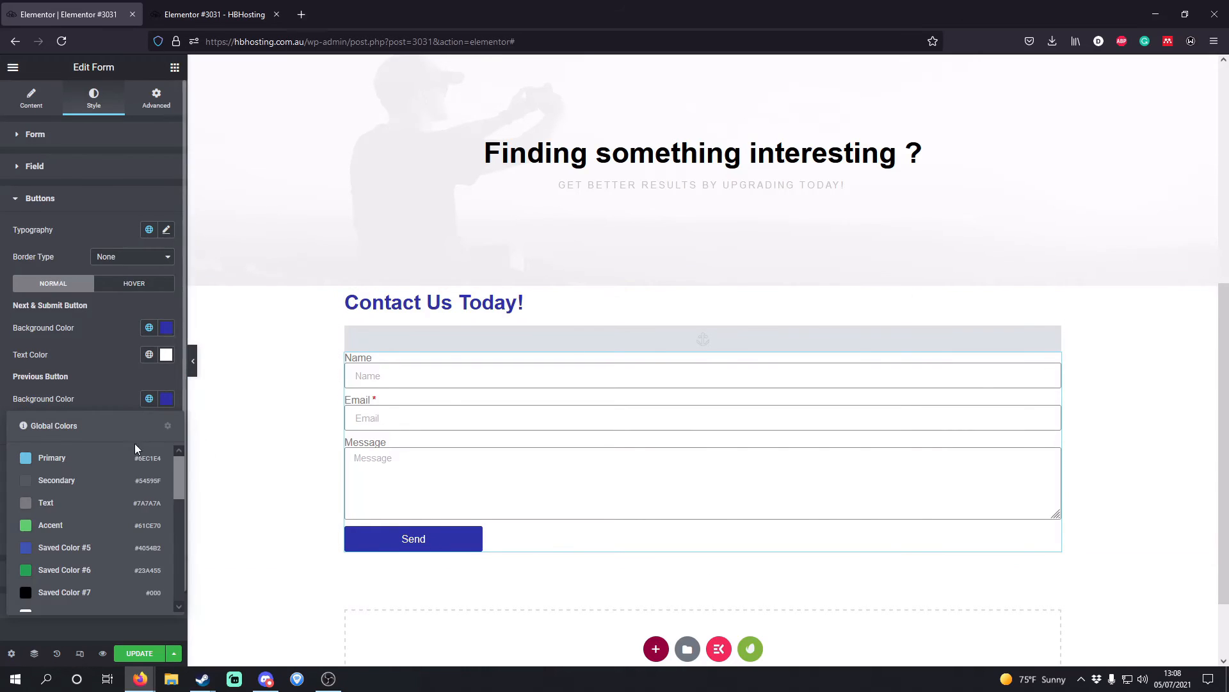
{"action": "scroll", "coordinate": [96, 564], "scroll_direction": "down", "scroll_amount": 8}
{"action": "left_click", "coordinate": [69, 600]}
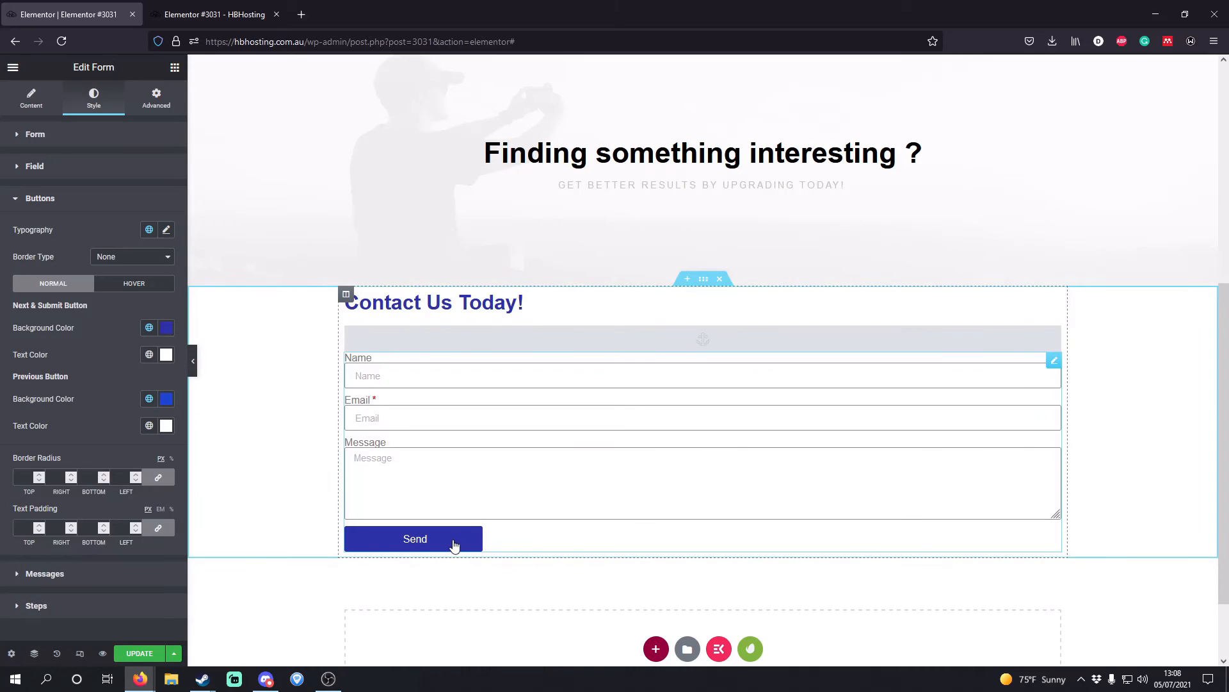
{"action": "left_click", "coordinate": [140, 659]}
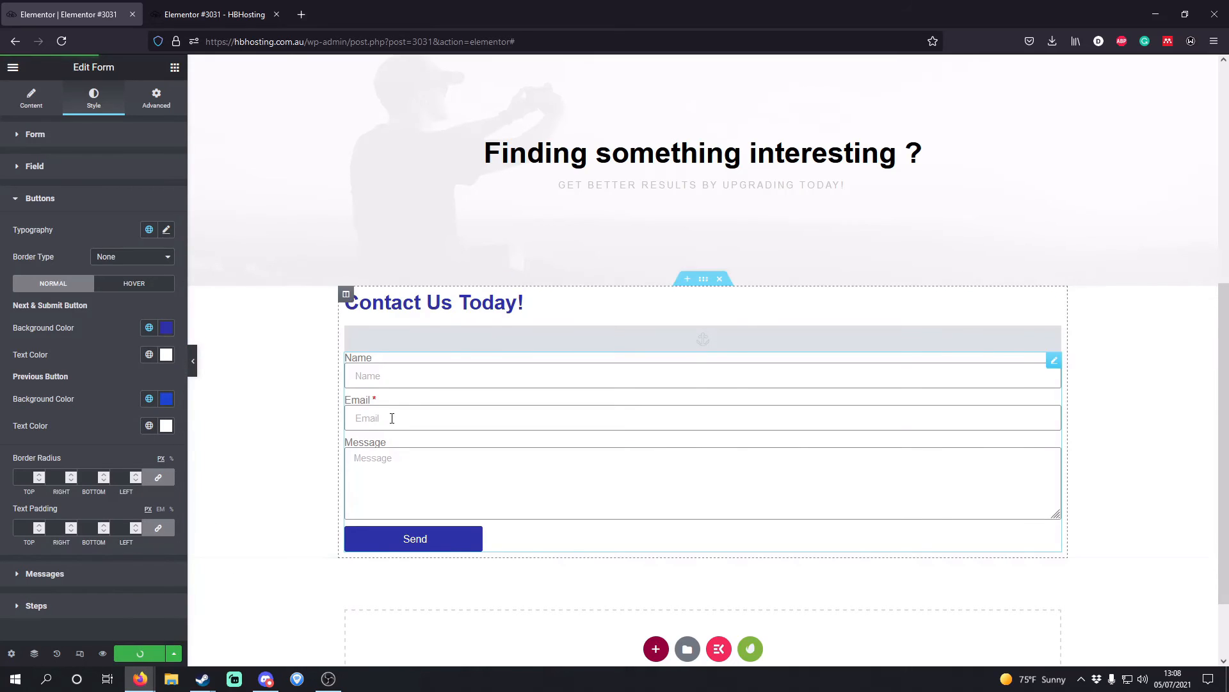
Step: Preview the finished page, checking the restyled contact section and the "Click here" button's jump to the form
{"action": "left_click", "coordinate": [223, 18]}
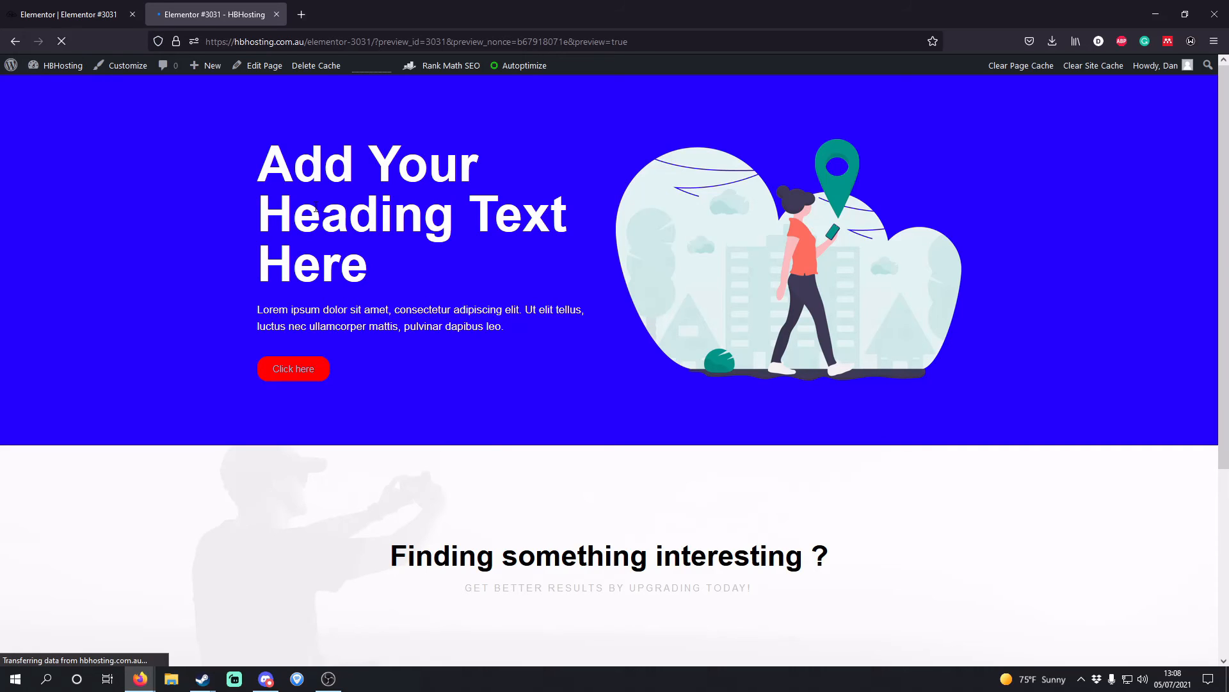
{"action": "scroll", "coordinate": [368, 284], "scroll_direction": "down", "scroll_amount": 4}
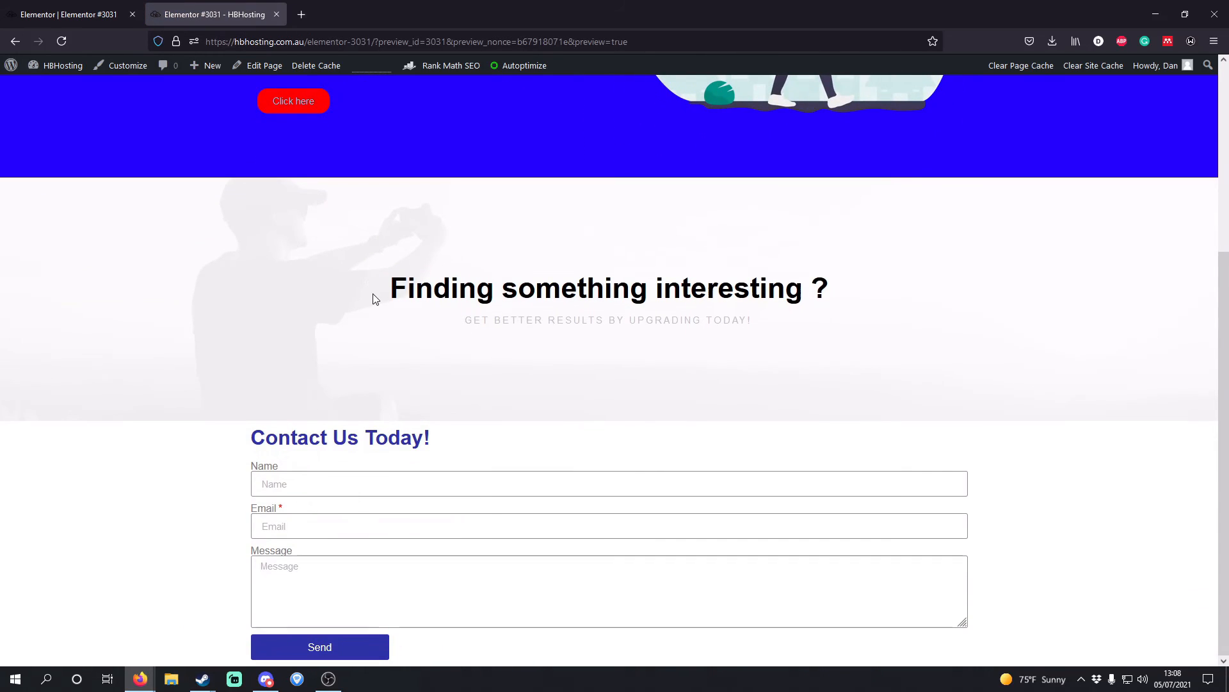
{"action": "scroll", "coordinate": [359, 298], "scroll_direction": "up", "scroll_amount": 4}
{"action": "left_click", "coordinate": [296, 362]}
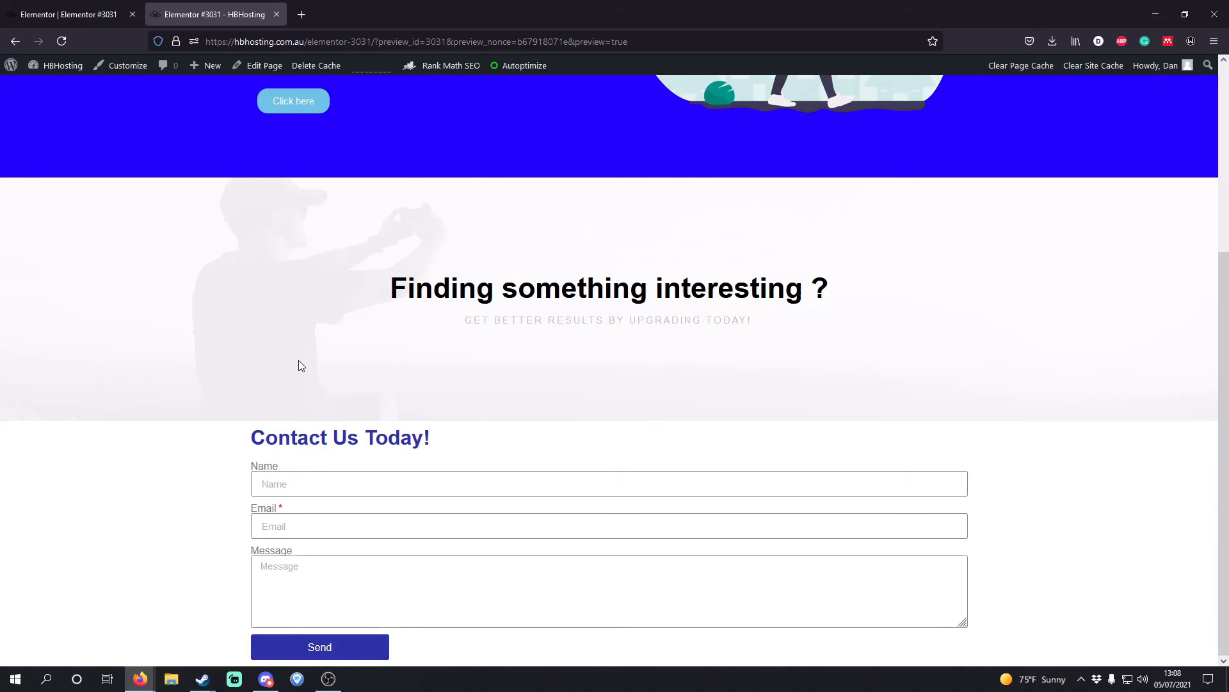
{"action": "scroll", "coordinate": [298, 365], "scroll_direction": "up", "scroll_amount": 4}
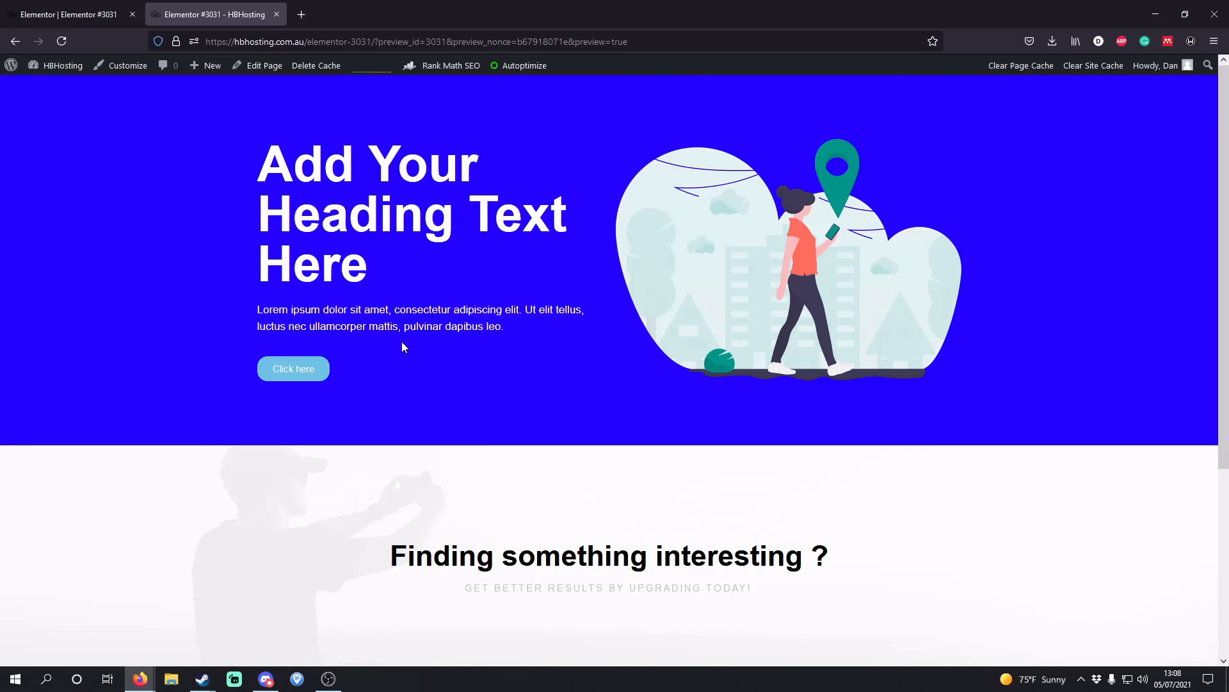
{"action": "scroll", "coordinate": [403, 344], "scroll_direction": "down", "scroll_amount": 4}
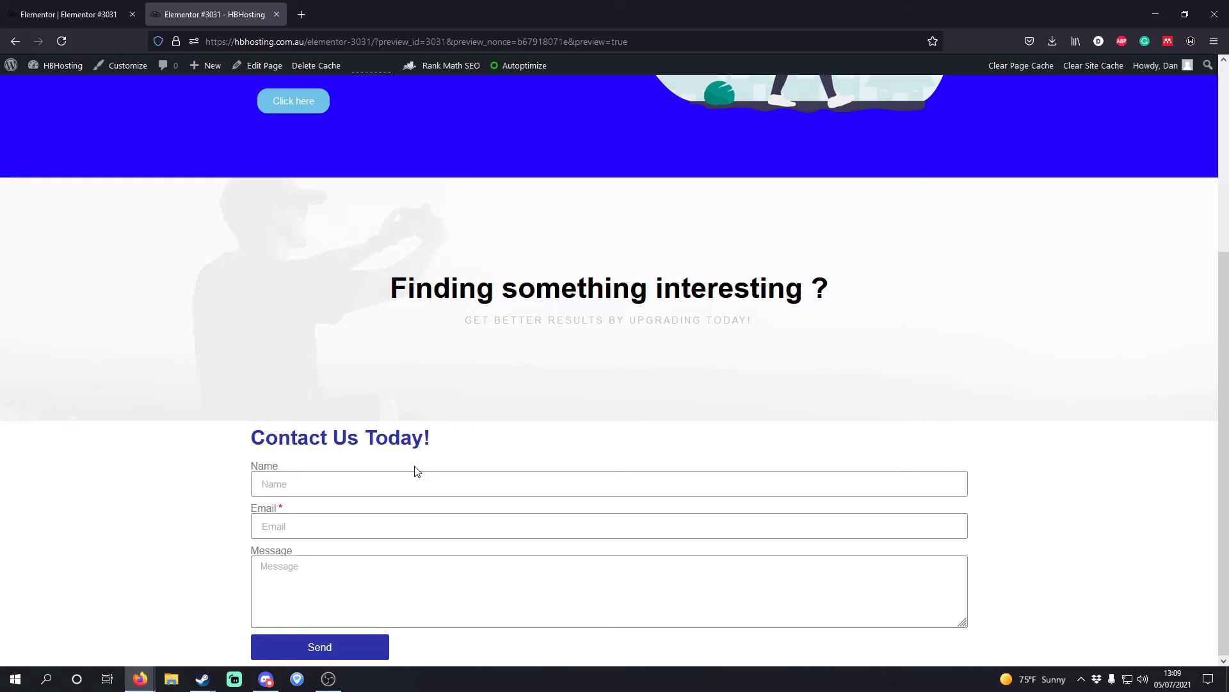
{"action": "left_click", "coordinate": [329, 678]}
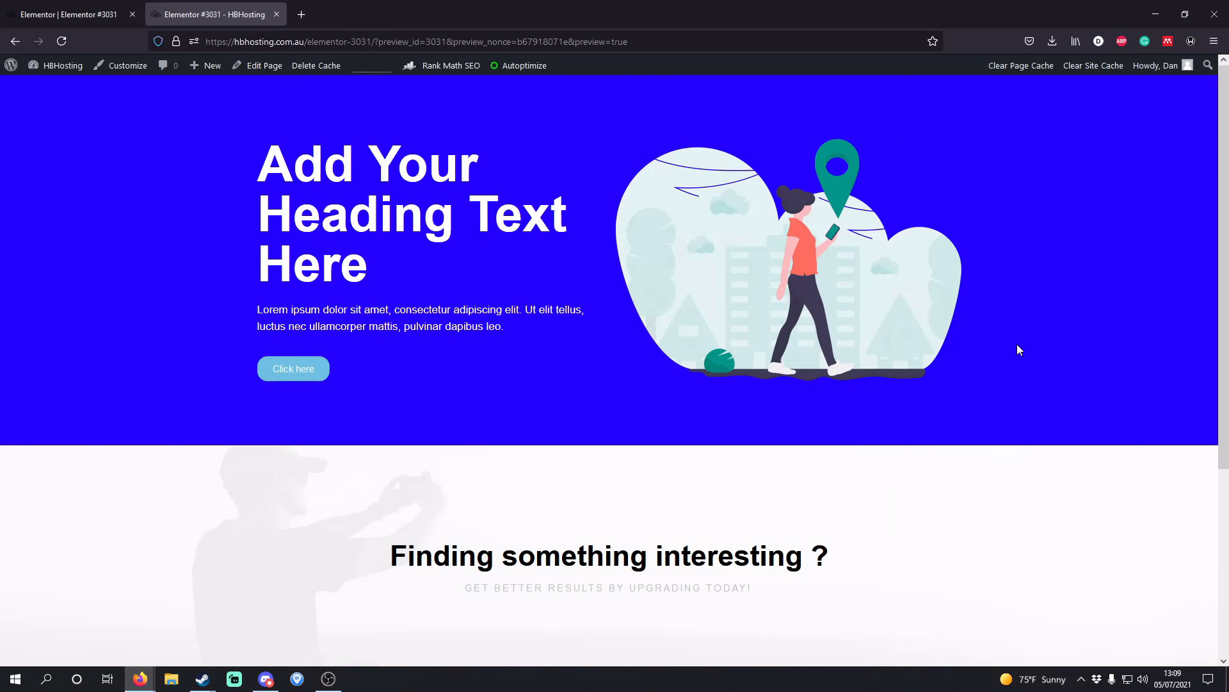